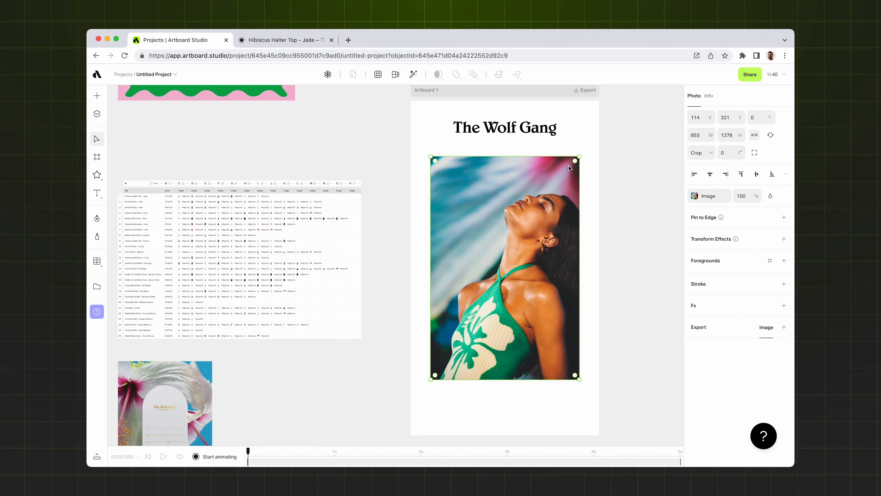
Give the photo individual corner radii, setting both top corners to 500 to form an arch.
left_click_drag(573, 164, 533, 184)
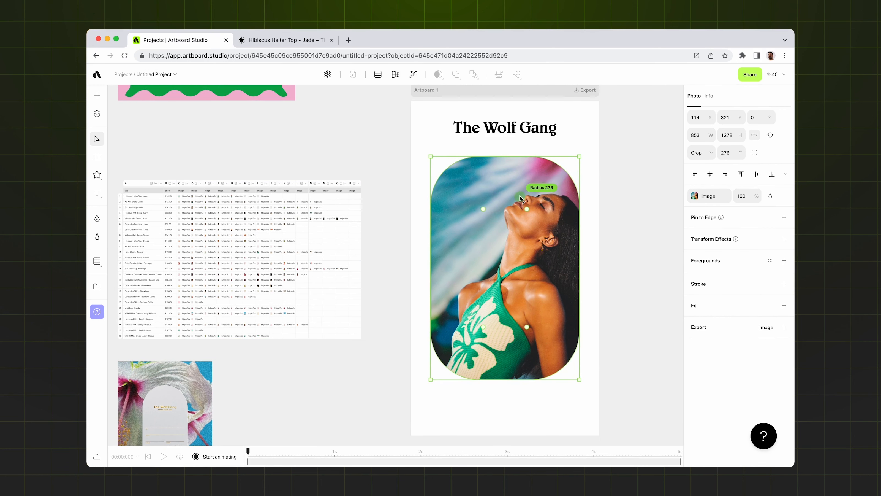
key("super+z")
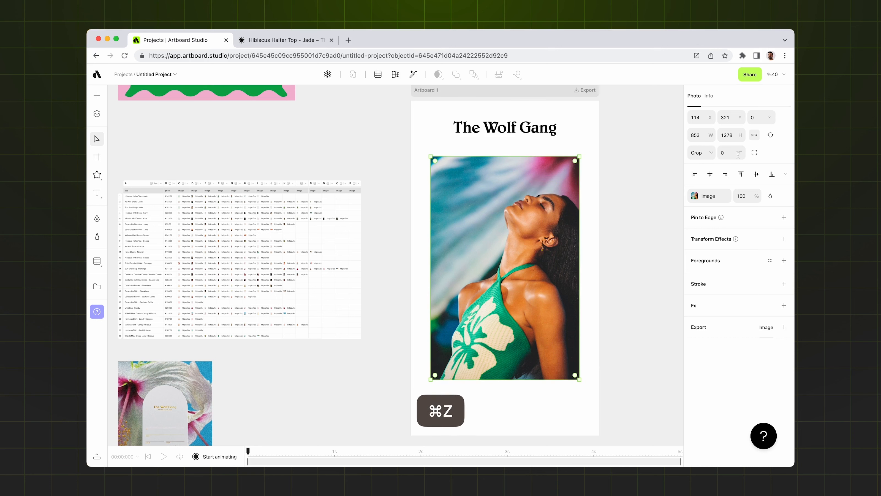
left_click(738, 154)
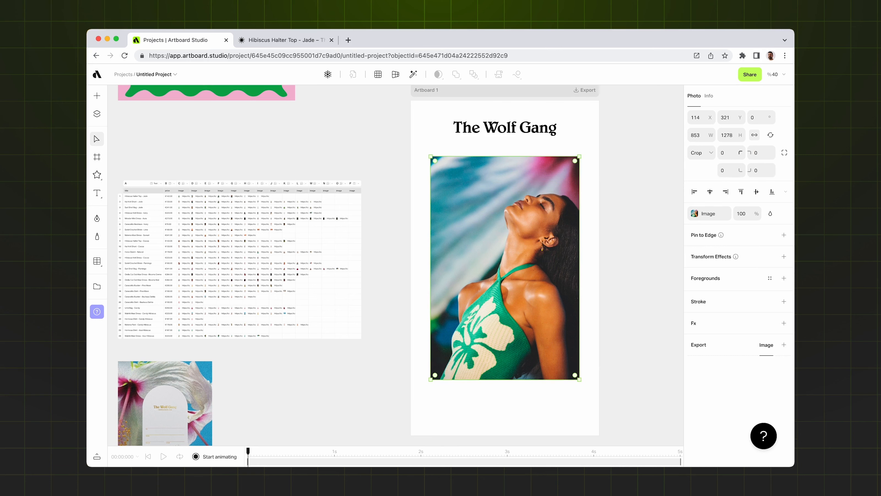
left_click(730, 154)
type("500")
key("Tab")
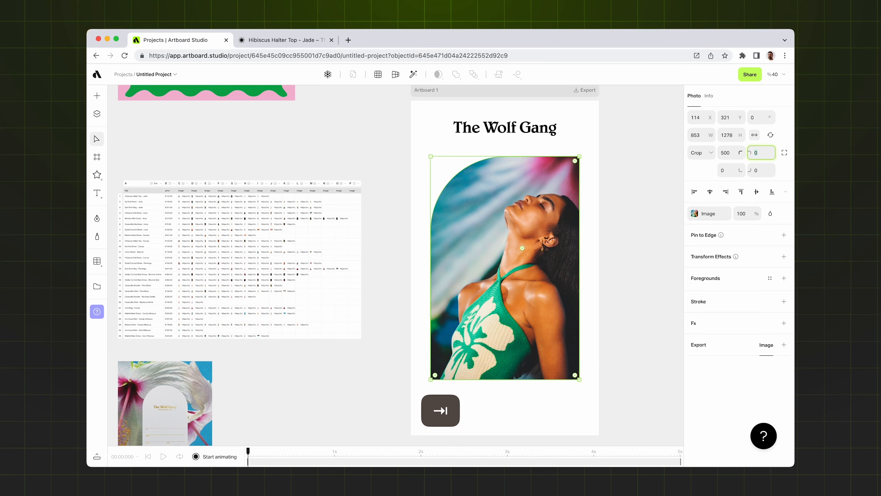
type("500")
key("Return")
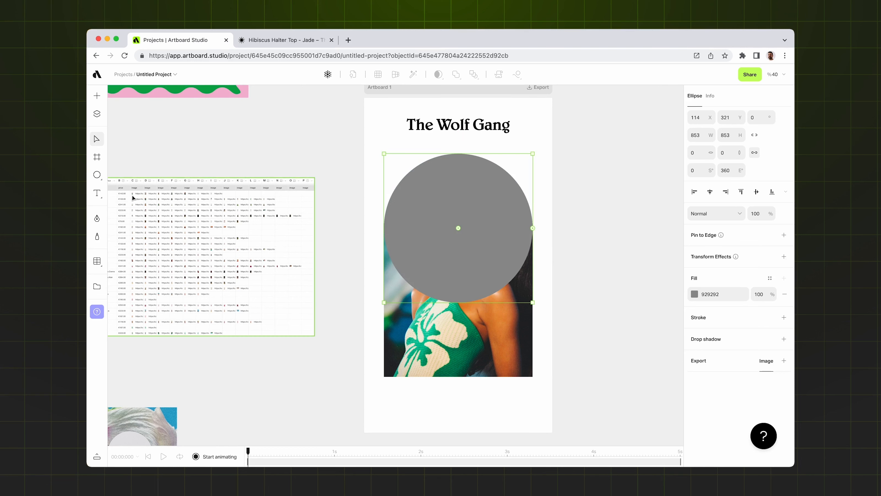
Turn the grey circle over the arched photo into a path for text using Text on Path.
left_click(98, 193)
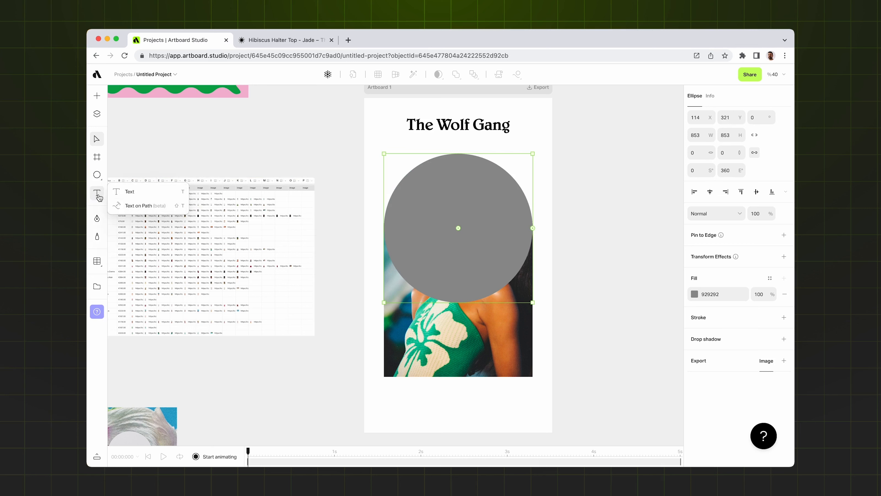
left_click(136, 206)
left_click(459, 199)
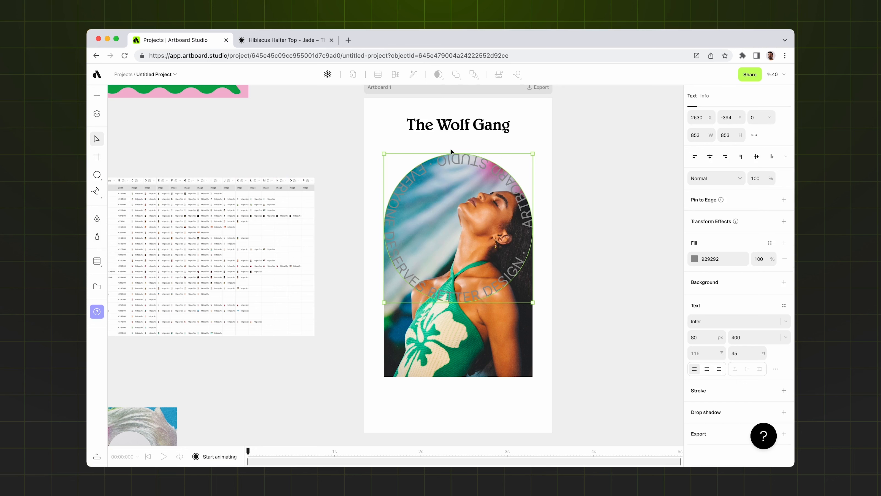
Set the circular text's path side to right so the letters run around the outside of the circle.
scroll(473, 162, "up", 3)
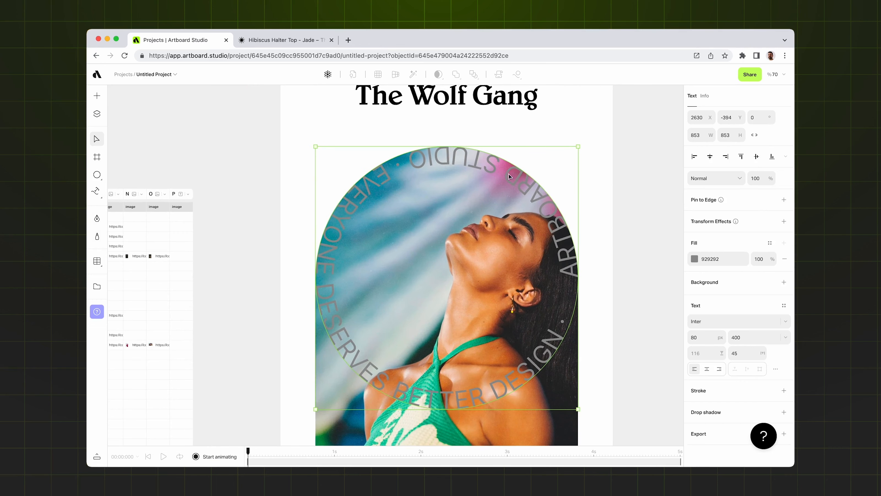
scroll(475, 196, "down", 3)
scroll(476, 197, "right", 2)
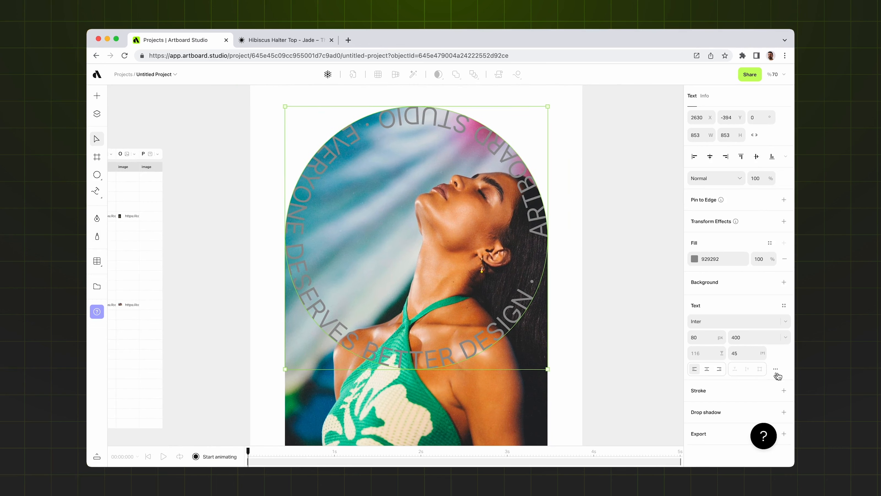
left_click(777, 371)
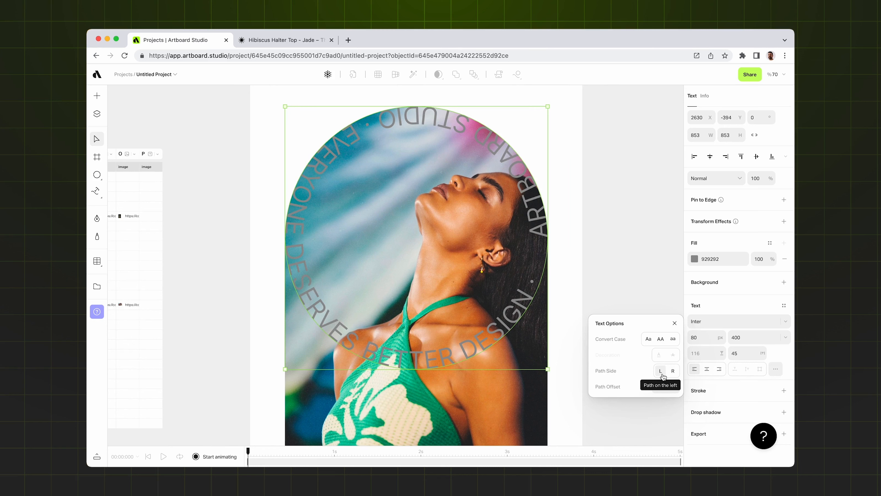
left_click(673, 372)
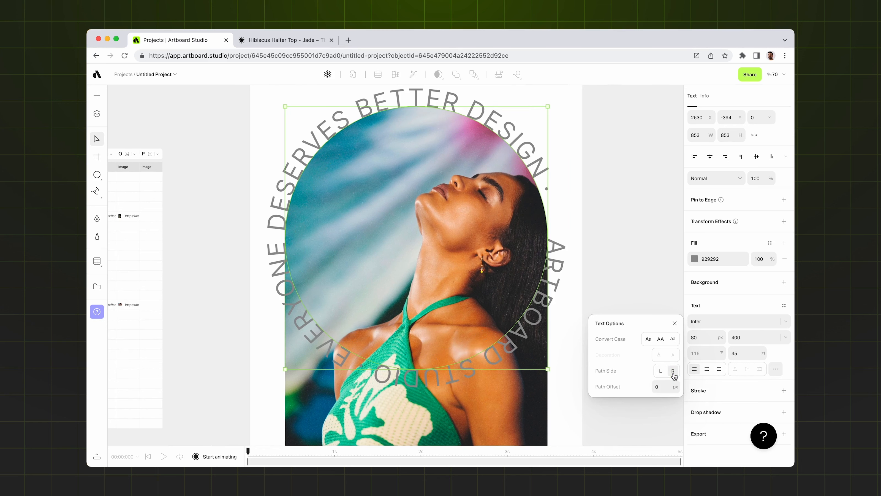
scroll(359, 146, "right", 2)
scroll(359, 146, "up", 2)
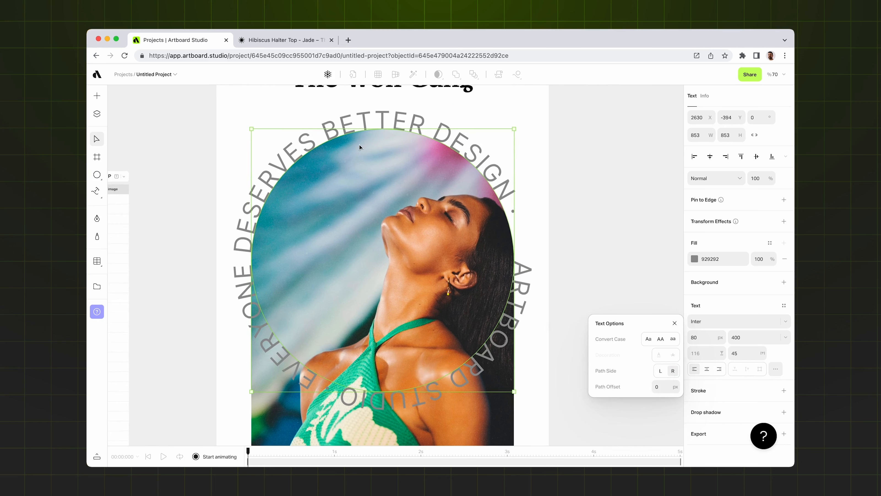
left_click(673, 323)
Change the circular text's font to Neuzeit Grotesk Bold.
left_click(712, 323)
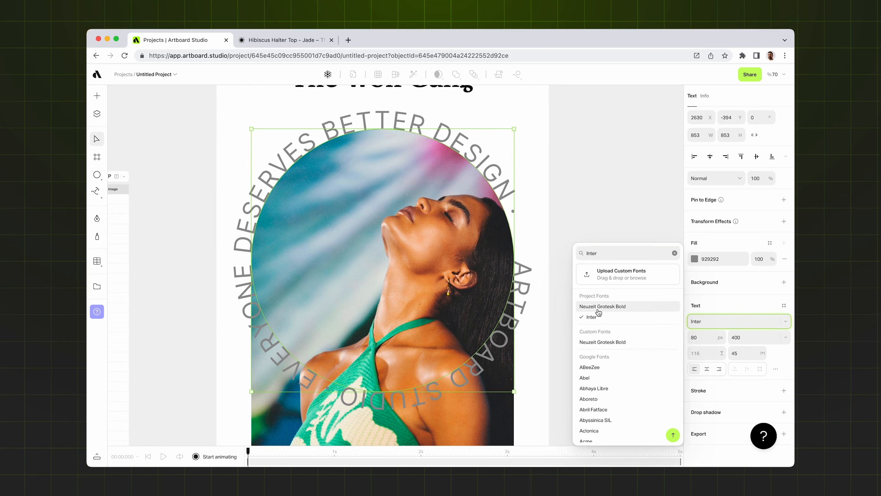
left_click(608, 306)
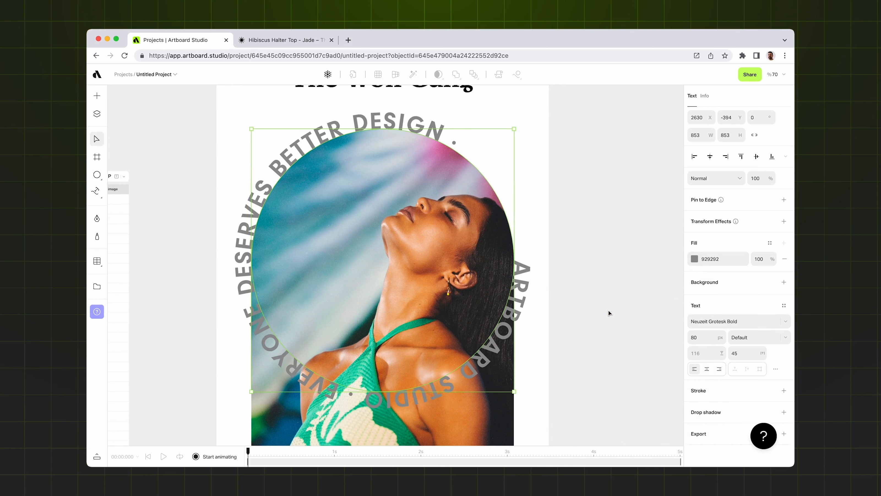
left_click(518, 307)
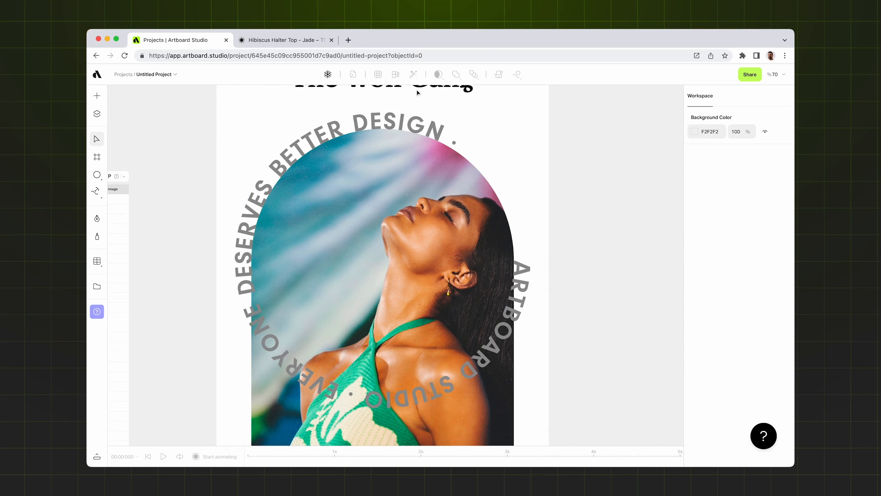
Replace the circular placeholder text with "SUMMER SALE".
double_click(422, 130)
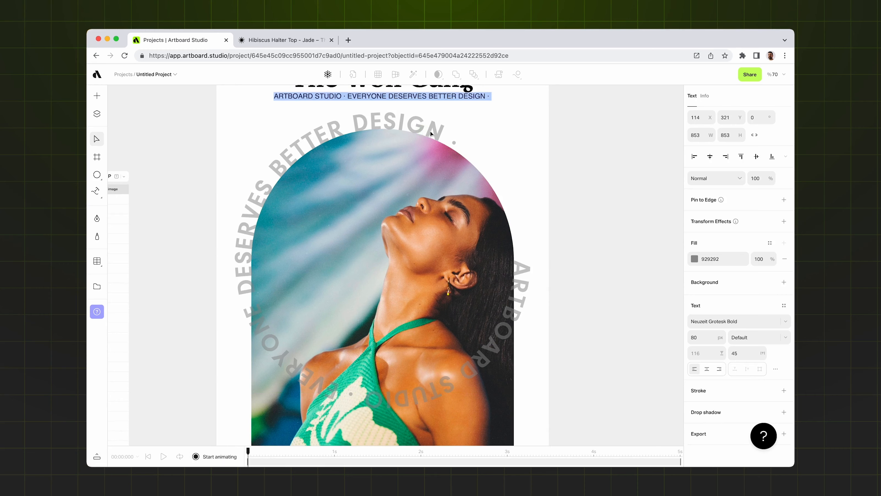
scroll(430, 133, "up", 3)
type("SUMMER")
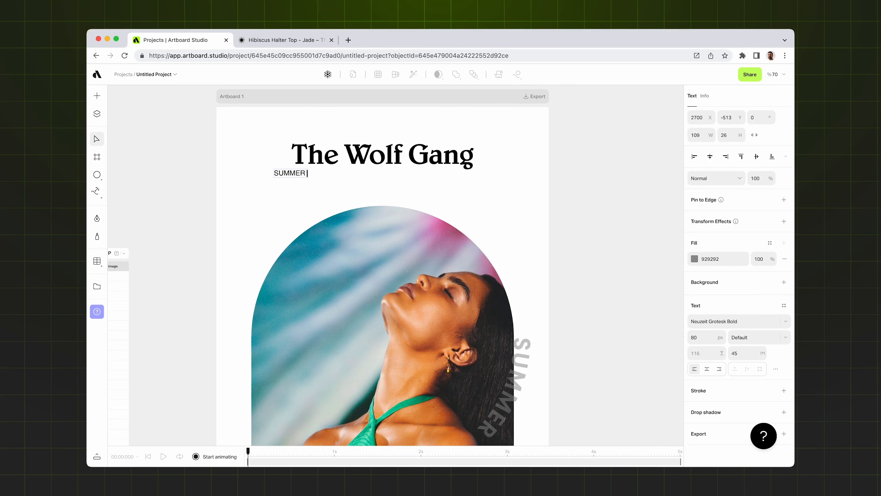
type(" SALE")
left_click(622, 239)
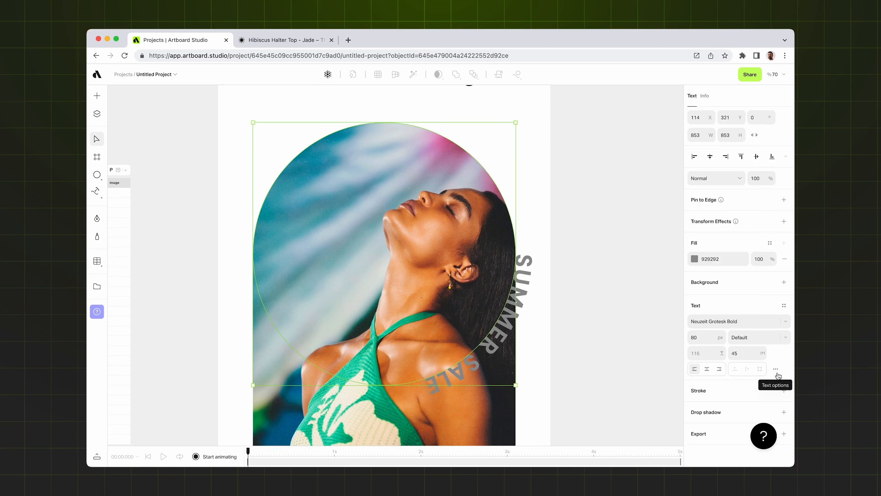
Raise the SUMMER SALE text's path offset beyond 1650 px to centre it over the top of the arch.
left_click(776, 369)
left_click(657, 386)
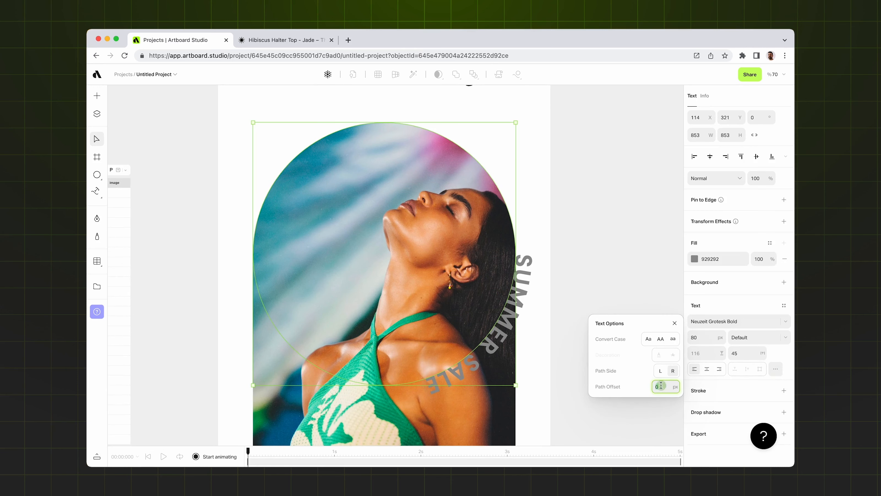
key("shift+Up")
key("shift+Up")
key("shift+Up")
key("shift+Up")
key("shift+Up")
key("shift+Up")
key("shift+Up")
key("shift+Up")
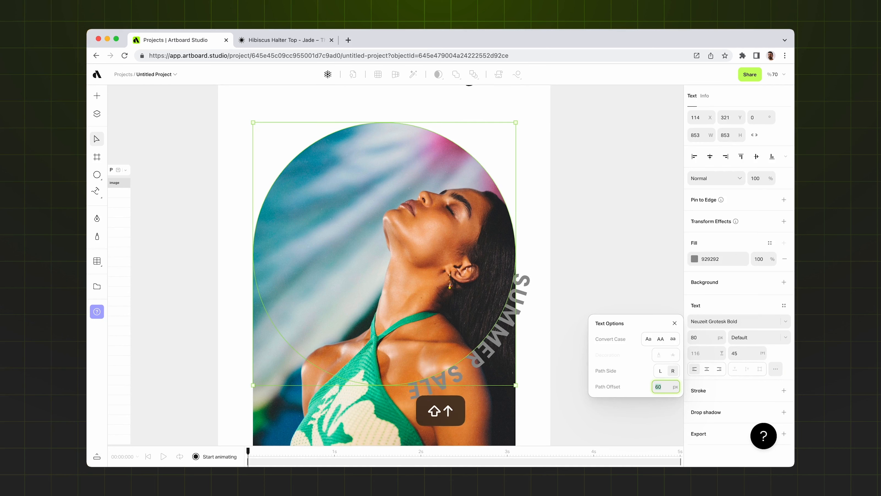
key("shift+Up")
key("shift+Up")
key("shift+Up")
key("shift+Up")
key("shift+Up")
key("shift+Up")
key("shift+Up")
key("shift+Up")
key("shift+Up")
key("shift+Up")
key("shift+Up")
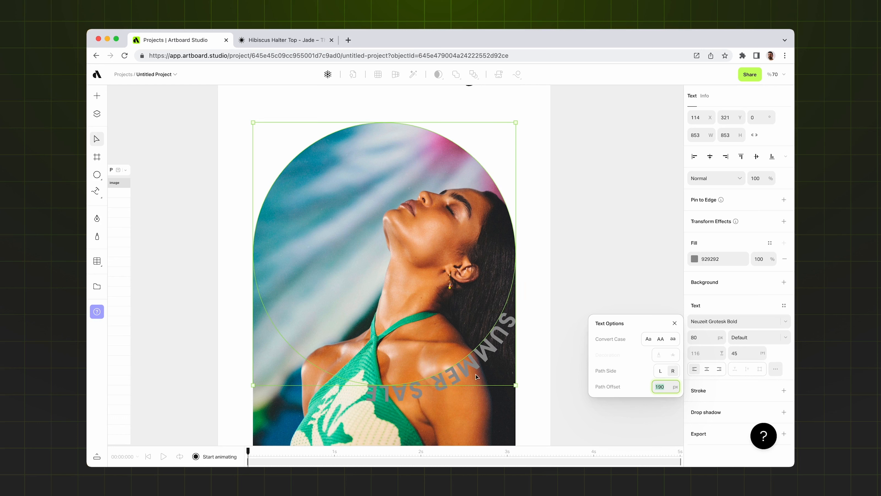
key("shift+Up")
key("shift+Up")
key("shift+Up")
key("shift+Up")
key("shift+Up")
key("shift+Up")
key("shift+Up")
key("shift+Up")
key("shift+Up")
key("shift+Up")
key("shift+Up")
key("shift+Up")
key("shift+Up")
key("shift+Up")
key("shift+Up")
key("shift+Up")
key("shift+Up")
key("shift+Up")
key("shift+Up")
key("shift+Up")
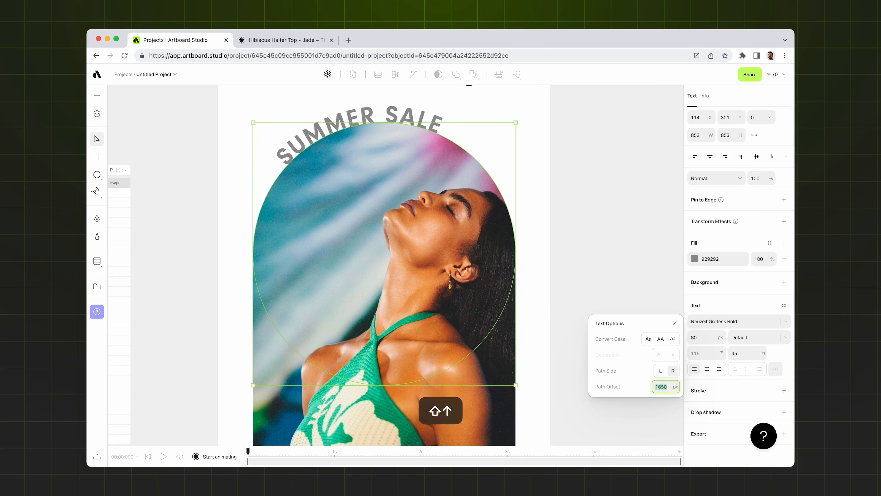
left_click(675, 323)
Shrink The Wolf Gang logo and centre it horizontally on the artboard.
scroll(555, 208, "up", 2)
left_click_drag(518, 158, 527, 148)
scroll(486, 167, "up", 2)
left_click(384, 138)
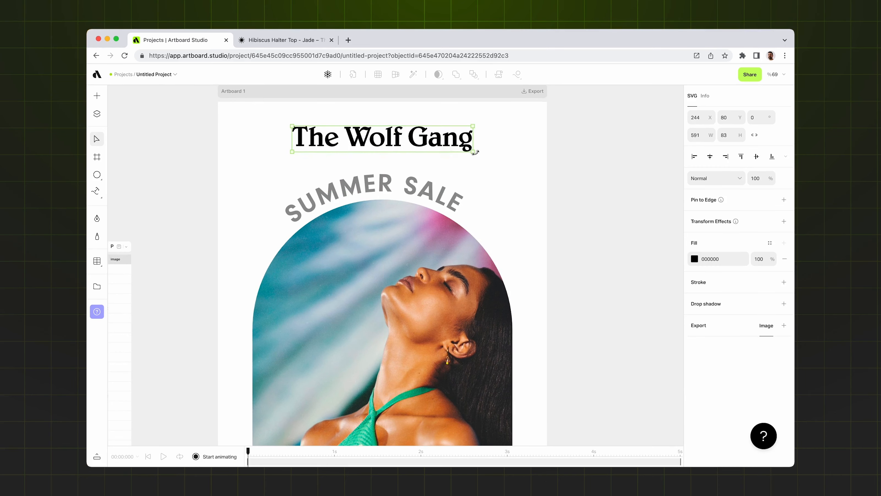
left_click_drag(473, 155, 419, 146)
left_click(710, 157)
left_click(588, 226)
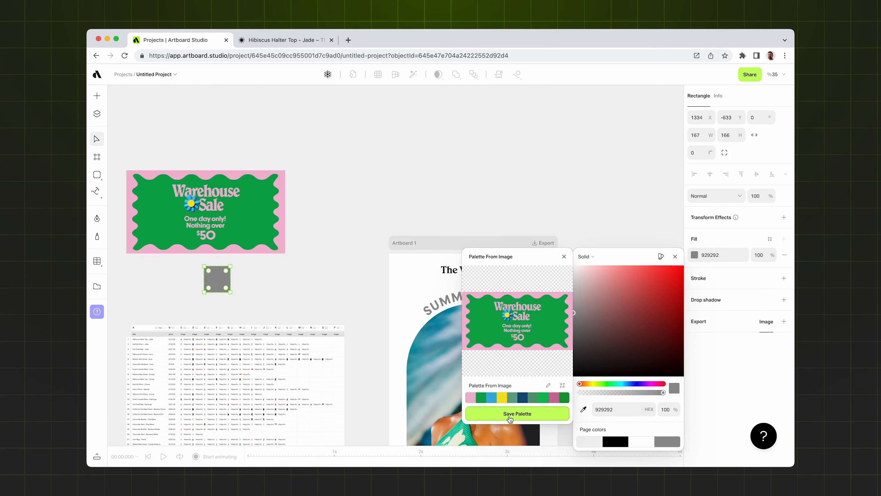
Save the colour palette taken from the Warehouse Sale image and colour the SUMMER SALE text pink.
left_click_drag(514, 252, 390, 268)
left_click(596, 269)
key("space")
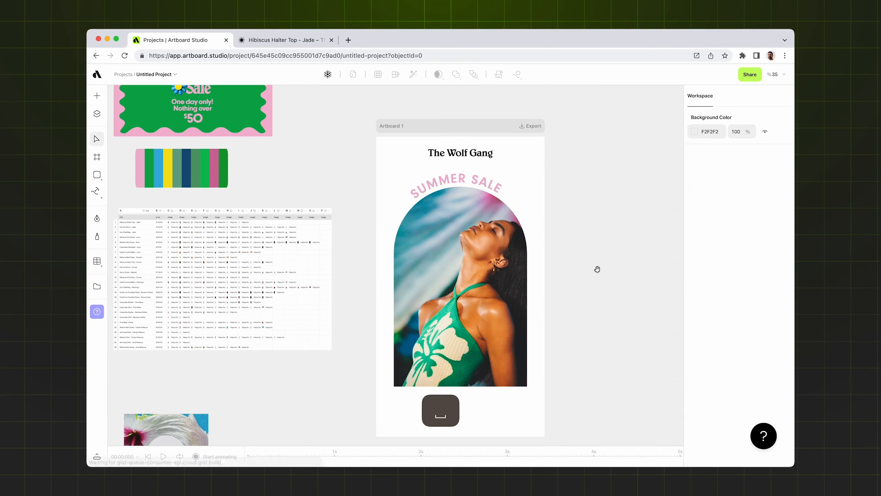
Move Artboard 1 up and to the right on the canvas, to X 2730, Y -833.
mouse_move(596, 270)
left_mouse_down()
mouse_move(592, 264)
mouse_move(592, 272)
left_mouse_up()
left_click(387, 179)
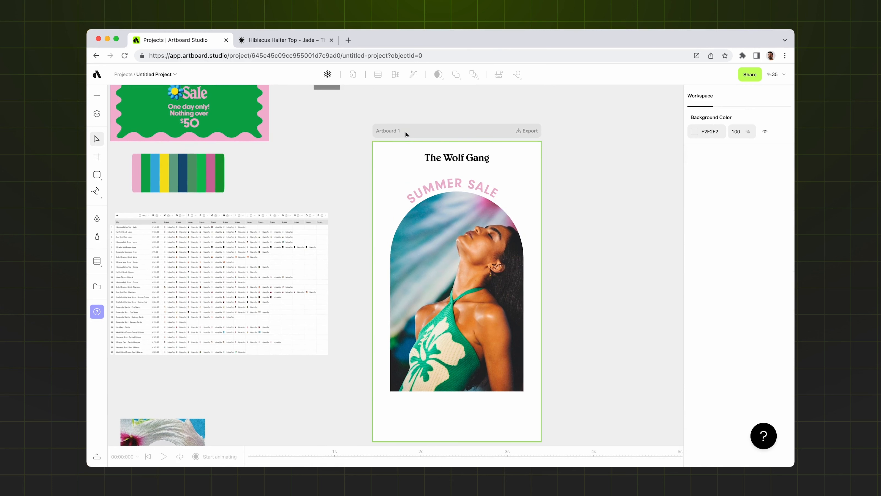
left_click_drag(424, 132, 458, 114)
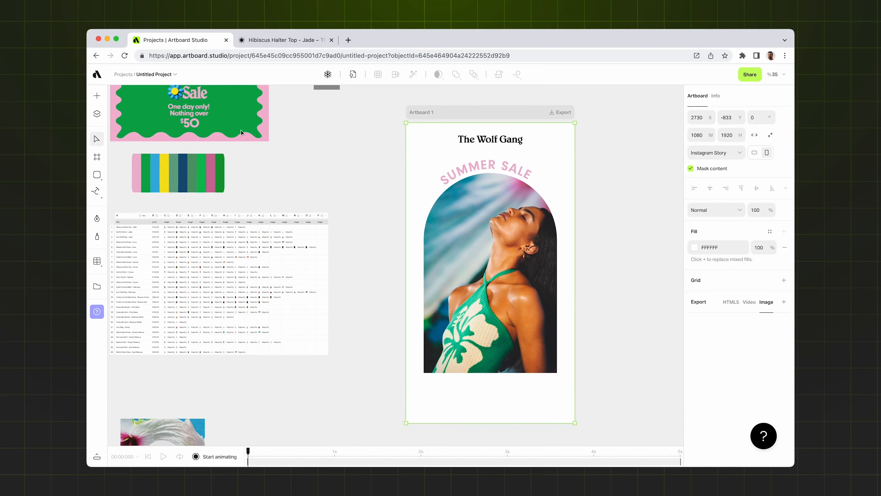
Search the Pexels stock videos for "SUMMER".
left_click(98, 99)
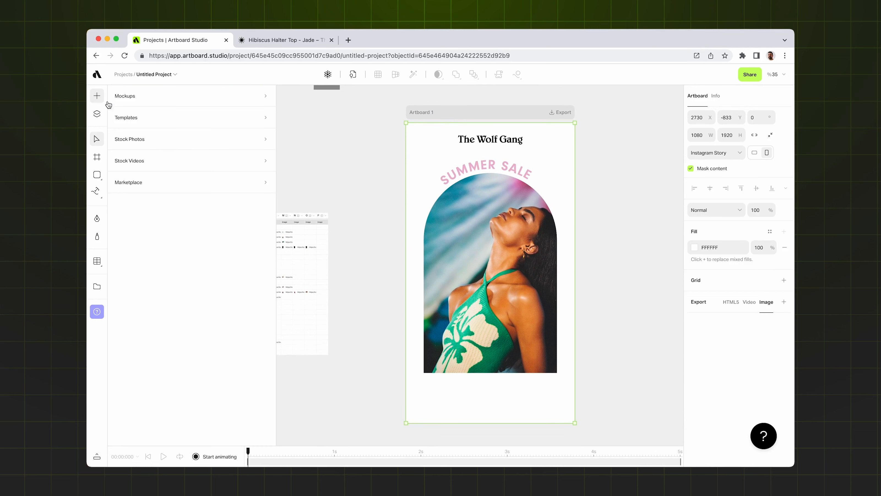
left_click(139, 162)
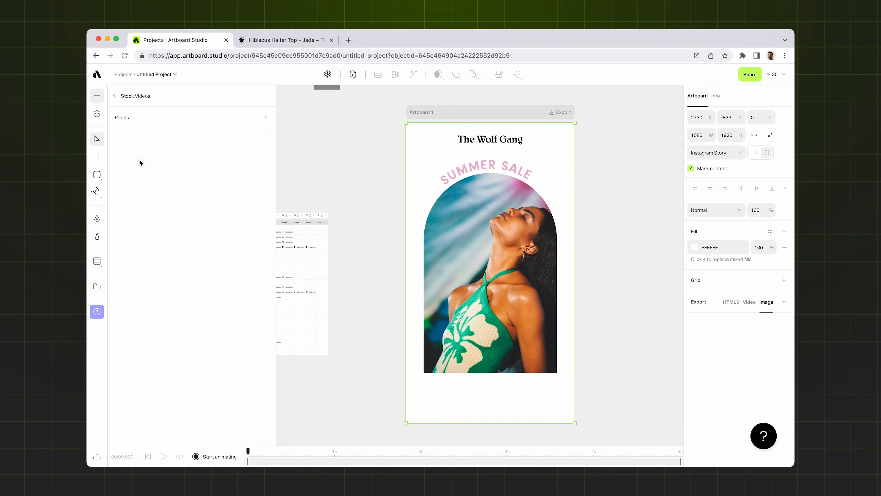
left_click(128, 124)
type("SUMMER")
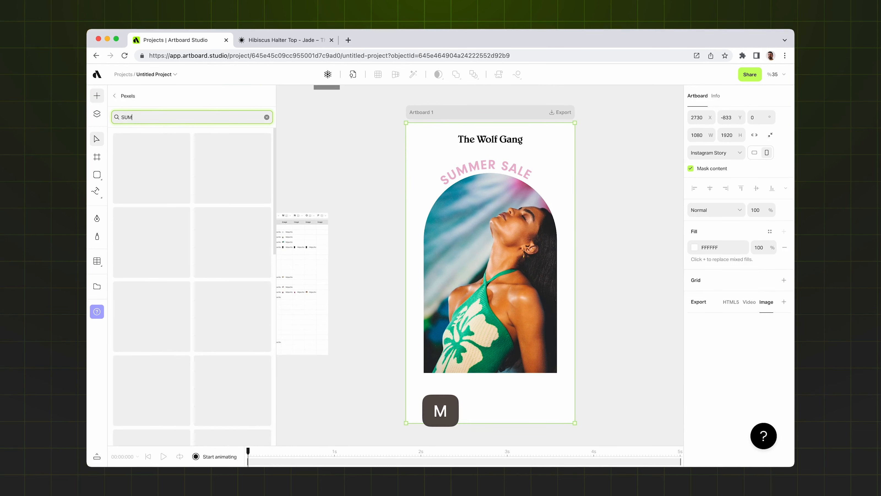
key("Return")
Add the vertical stock video of turquoise sea beside a rocky shore to the canvas.
scroll(198, 219, "down", 7)
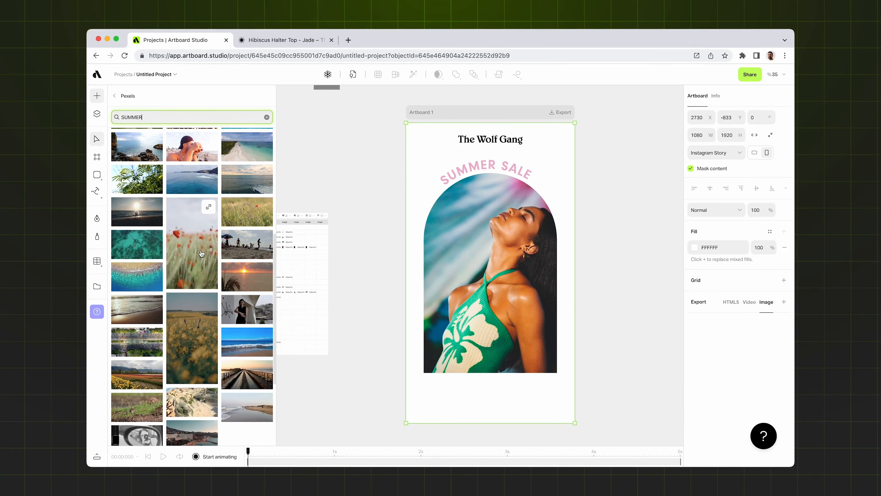
scroll(199, 247, "down", 8)
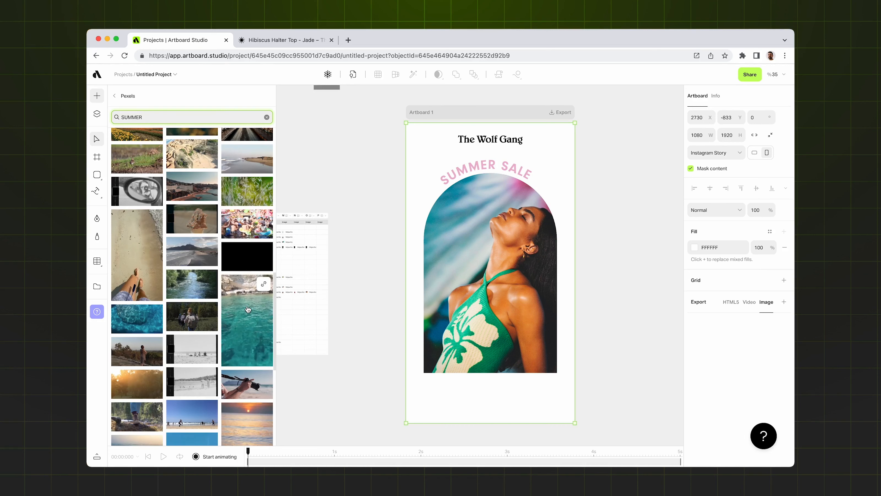
left_click_drag(249, 299, 375, 318)
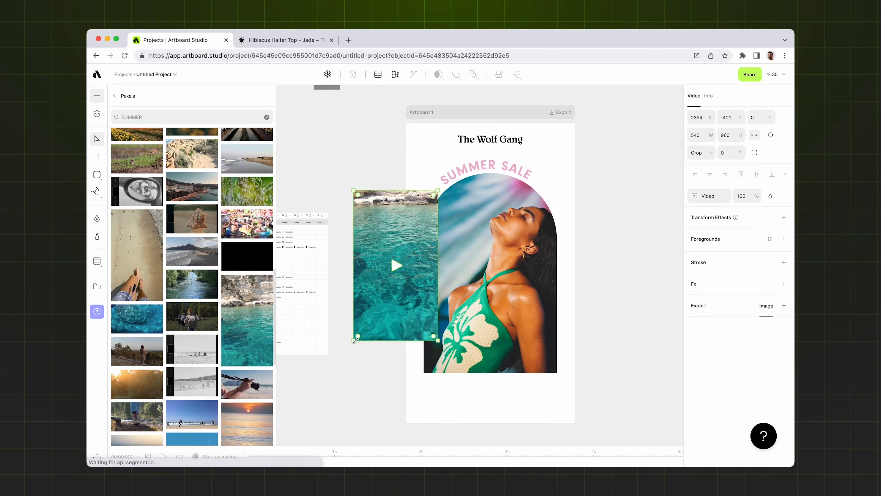
Move the sea video onto Artboard 1, send its layer behind the photo and text, and fit it to fill the artboard.
right_click(472, 175)
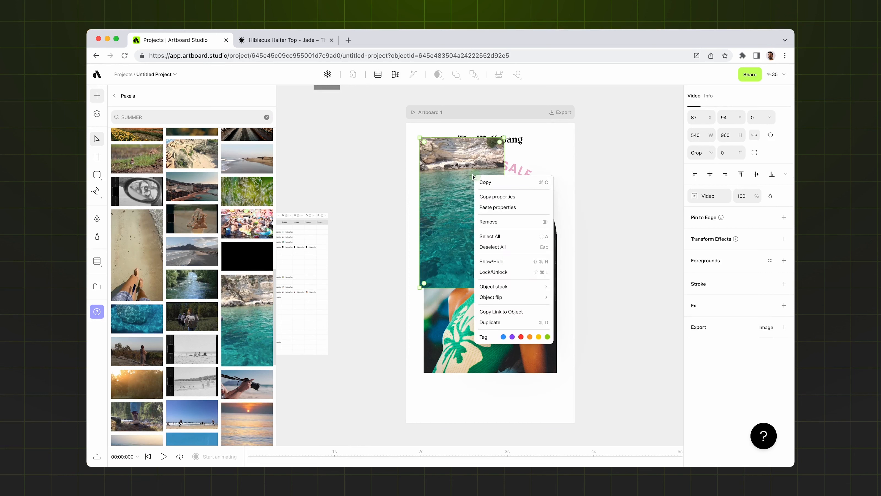
left_click(461, 166)
left_click(96, 113)
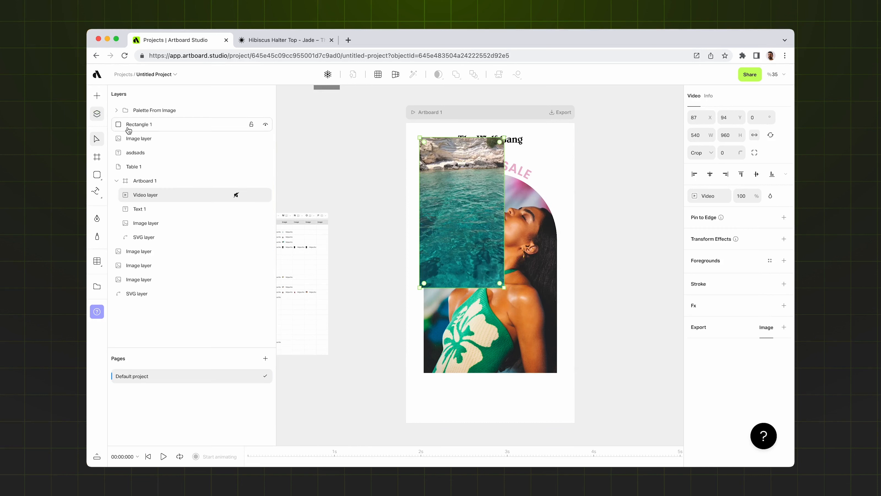
left_click_drag(153, 199, 159, 240)
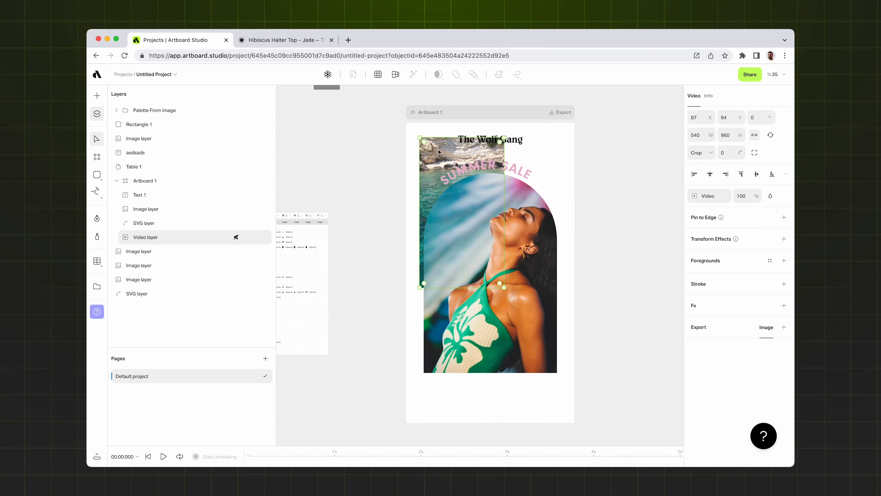
left_click(770, 135)
scroll(485, 165, "up", 5)
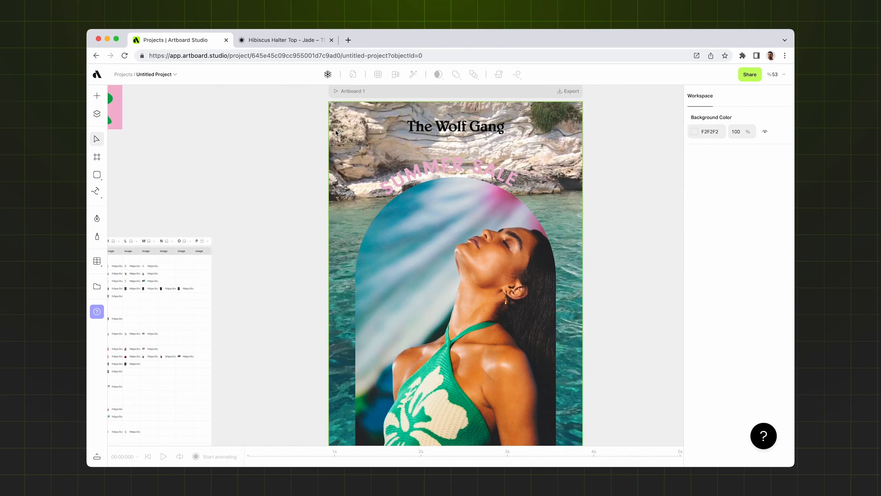
scroll(335, 136, "down", 5)
Add Brightness and Contrast effects to the background sea video.
left_click(347, 157)
left_click(784, 305)
left_click(743, 330)
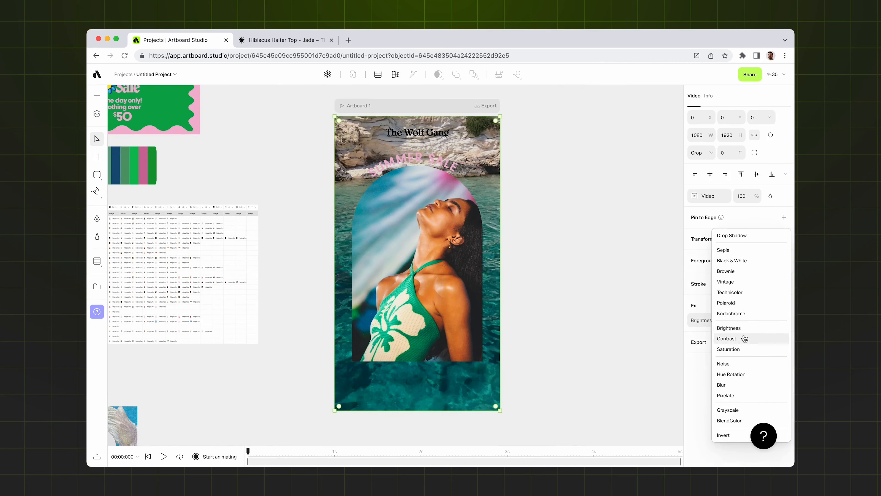
left_click(747, 336)
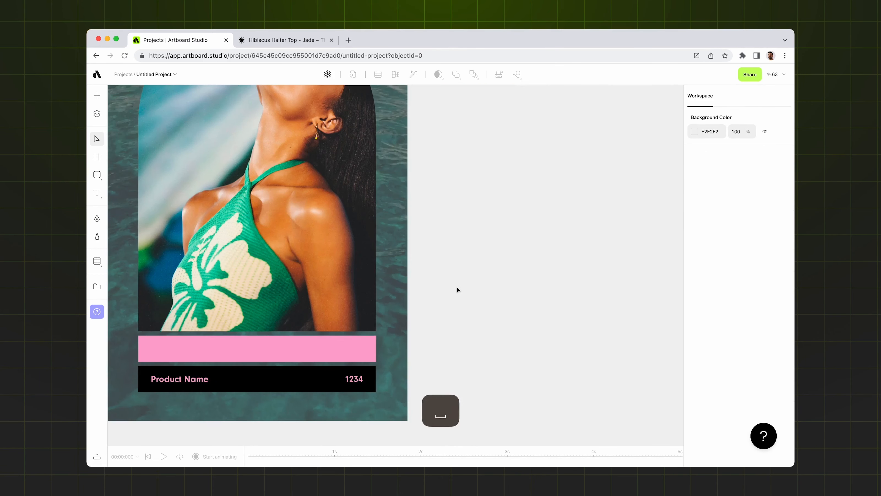
Draw a 593 by 127 artboard beside the story and add the text SUMMER SALE on one line below it.
key("a")
left_click_drag(452, 180, 616, 215)
key("t")
left_click(522, 253)
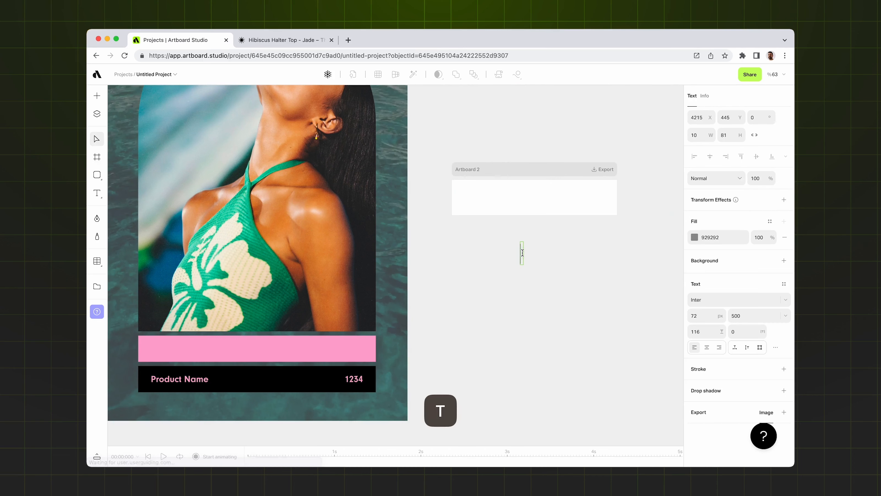
type("SUMMER")
key("Return")
type("SALE")
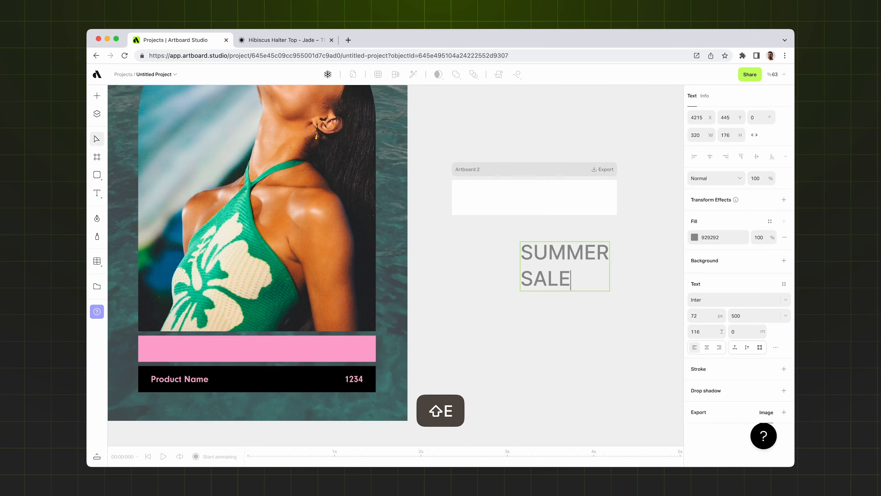
key("Escape")
left_click(614, 266)
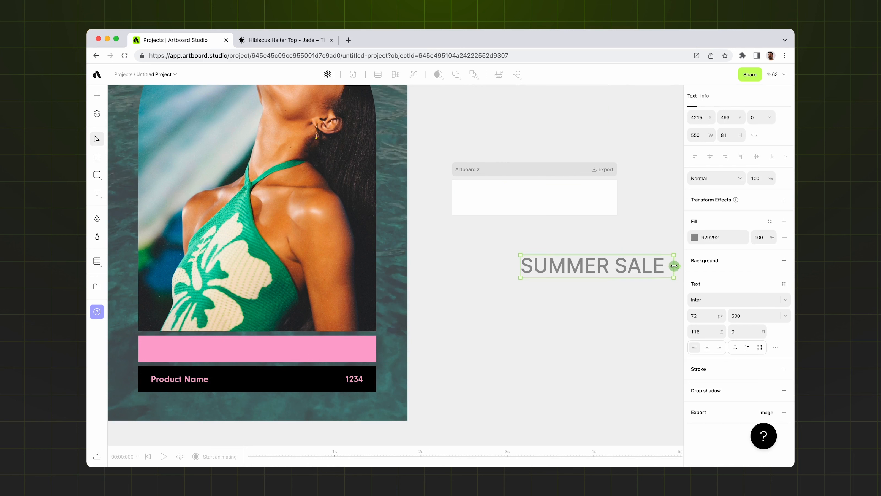
Set the new SUMMER SALE text in centre-aligned Neuzeit Grotesk Bold and place it on Artboard 2.
left_click(705, 300)
left_click(673, 435)
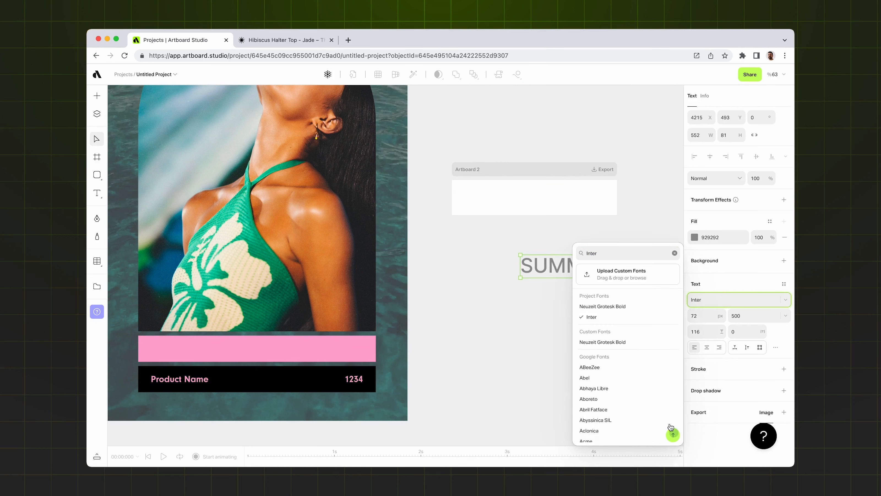
left_click(613, 306)
left_click_drag(571, 268, 514, 199)
left_click(707, 368)
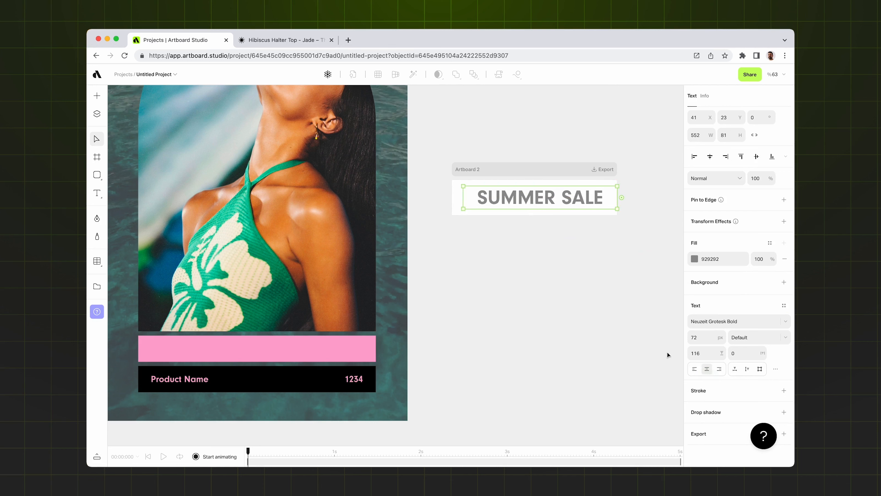
Colour the SUMMER SALE text black (000000) and centre it horizontally on Artboard 2.
left_click(695, 258)
left_click(590, 411)
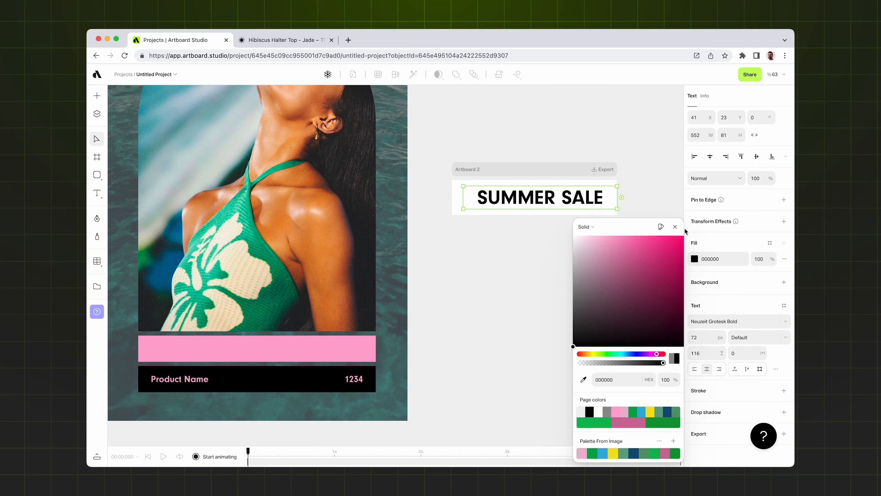
left_click(675, 227)
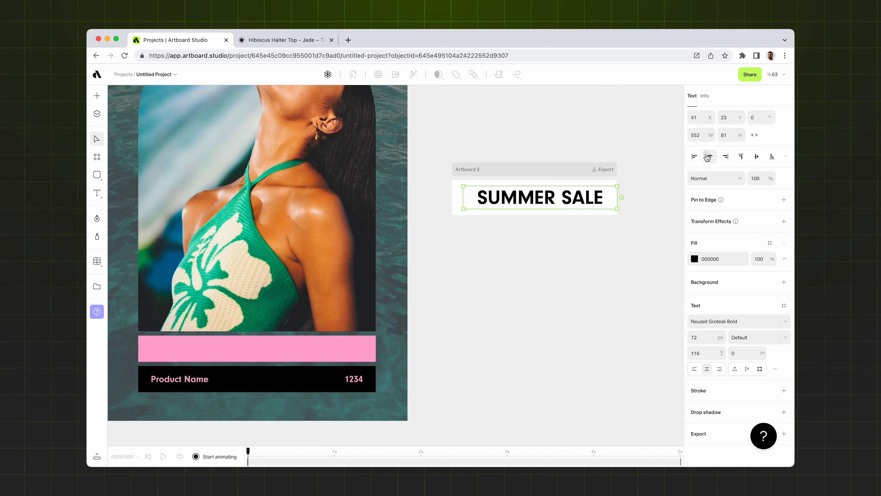
left_click(710, 156)
left_click(586, 282)
Remove the white fill from Artboard 2 and nudge the artboard slightly up to X 3971, Y 215.
left_click(541, 174)
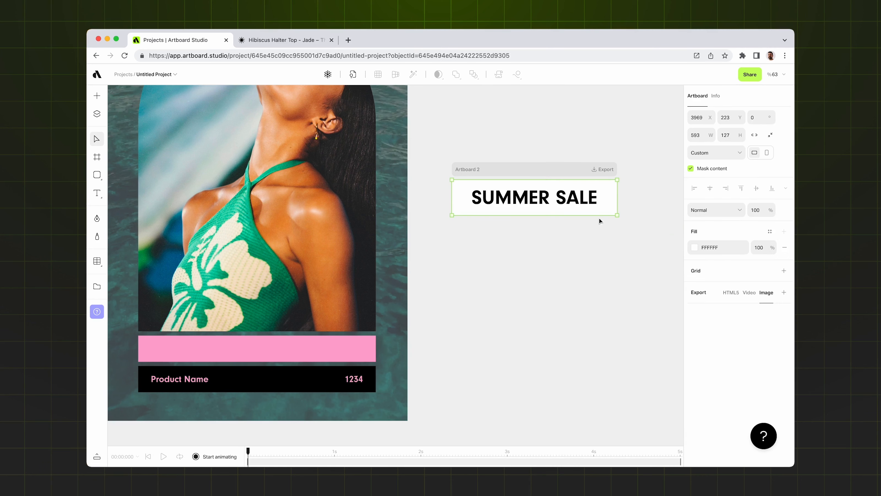
left_click(785, 249)
left_click(587, 275)
mouse_move(537, 175)
left_mouse_down()
mouse_move(563, 189)
mouse_move(536, 168)
left_mouse_up()
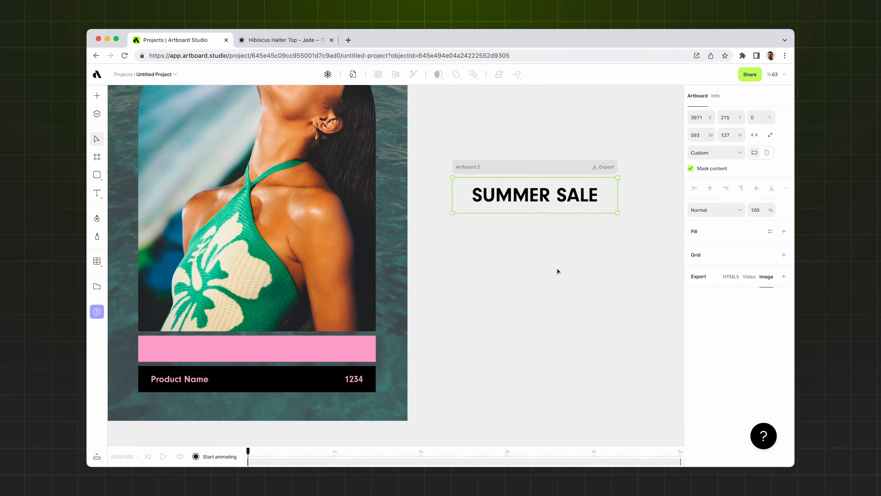
Export Artboard 2 as a 2x PNG and place the exported image on the canvas above Artboard 2.
left_click(604, 168)
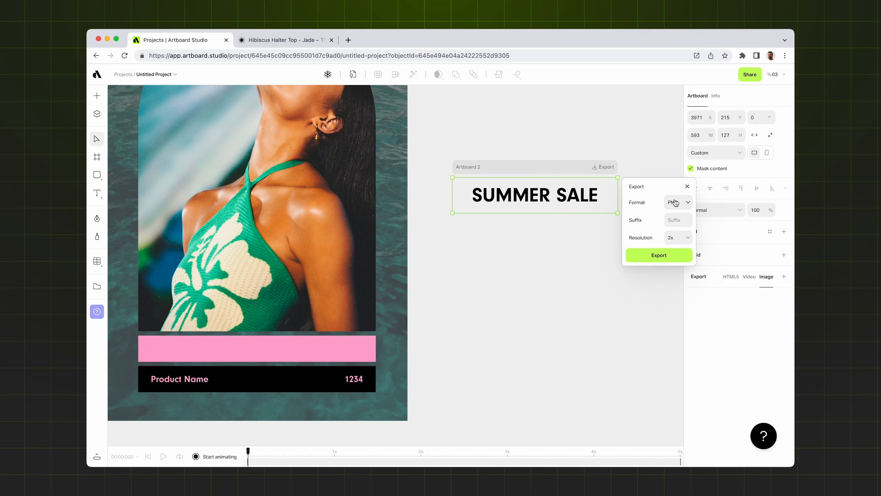
left_click(658, 257)
left_click_drag(137, 455, 583, 298)
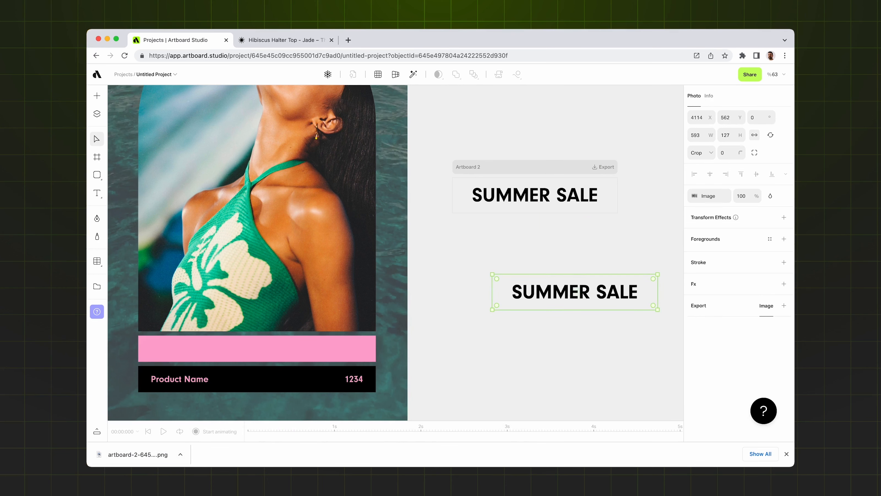
left_click(788, 454)
left_click(350, 352)
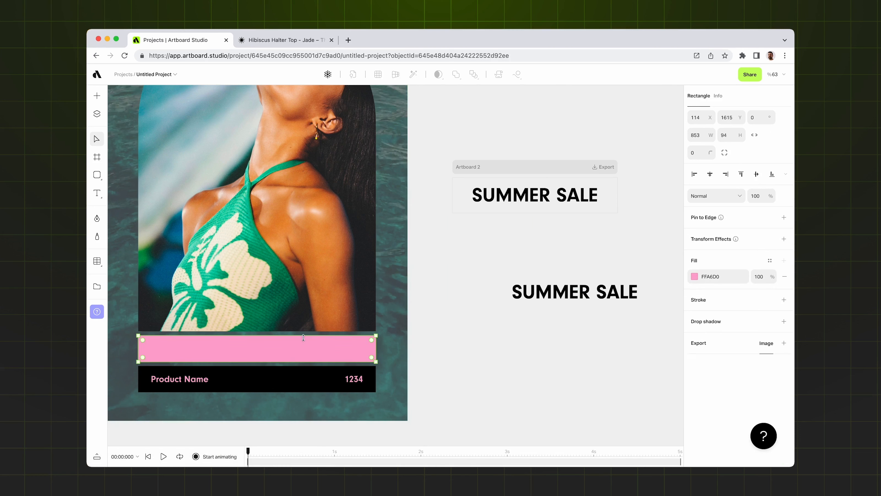
left_click_drag(575, 292, 541, 126)
Fill the pink bar below the photo with a repeating pattern taken from the SUMMER SALE image on the canvas.
left_click(301, 350)
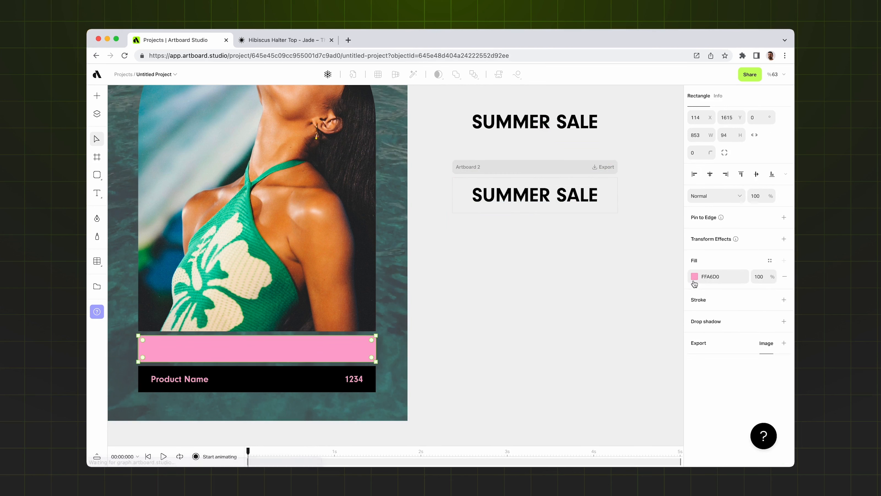
left_click(694, 277)
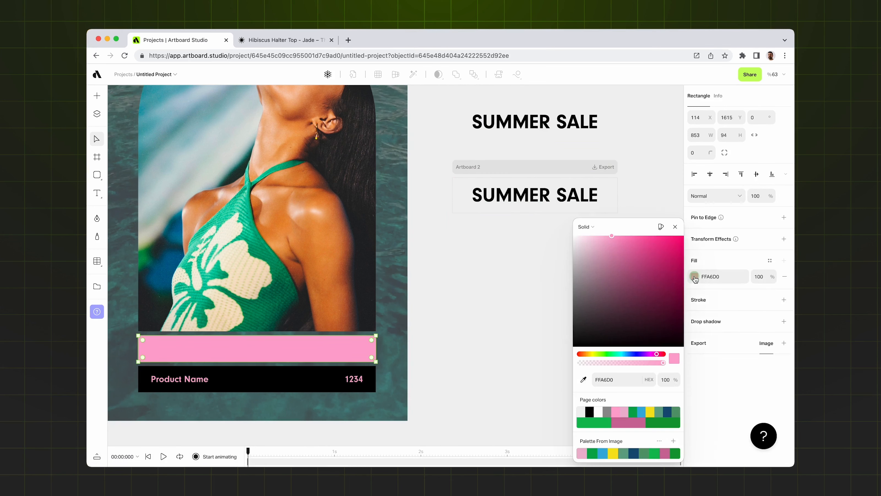
left_click(590, 229)
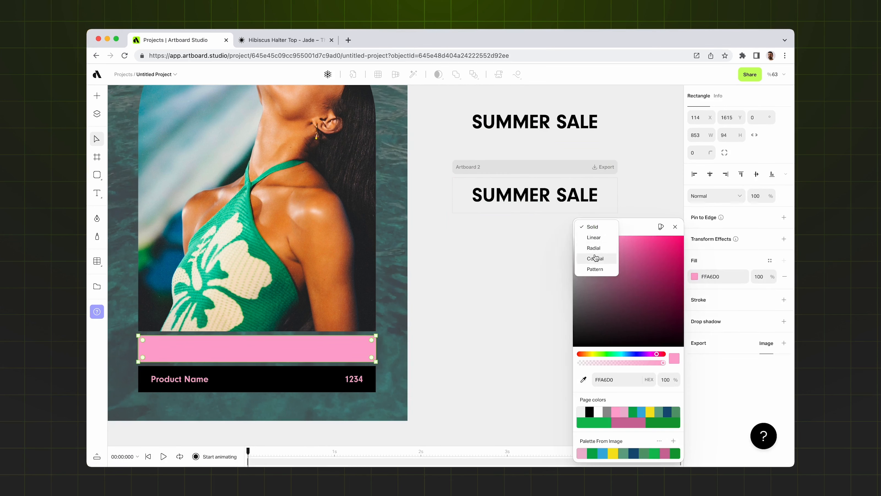
left_click(594, 269)
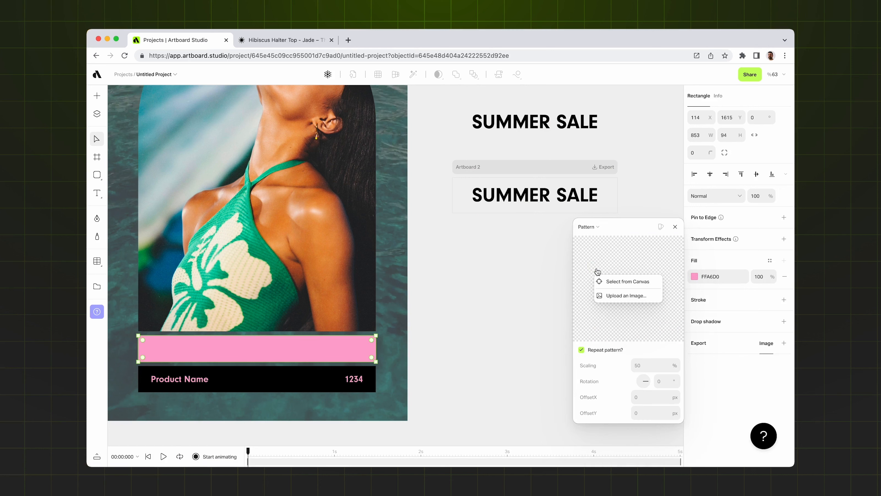
mouse_move(623, 283)
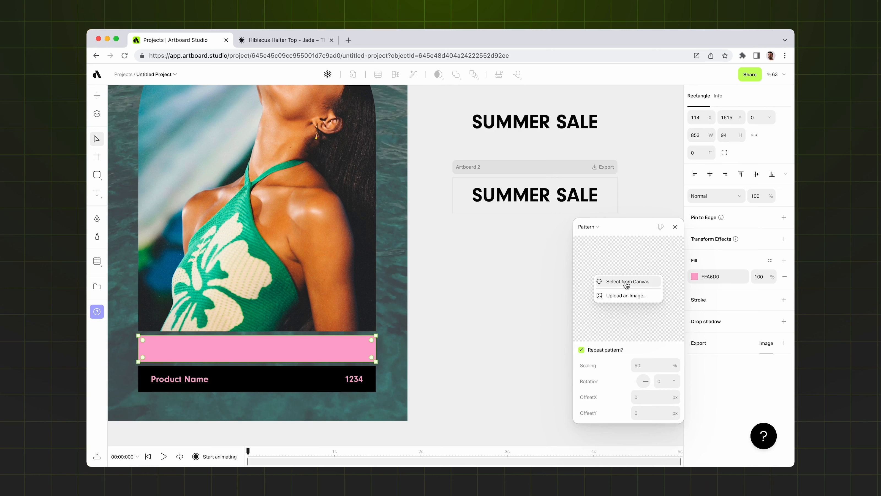
left_click(626, 283)
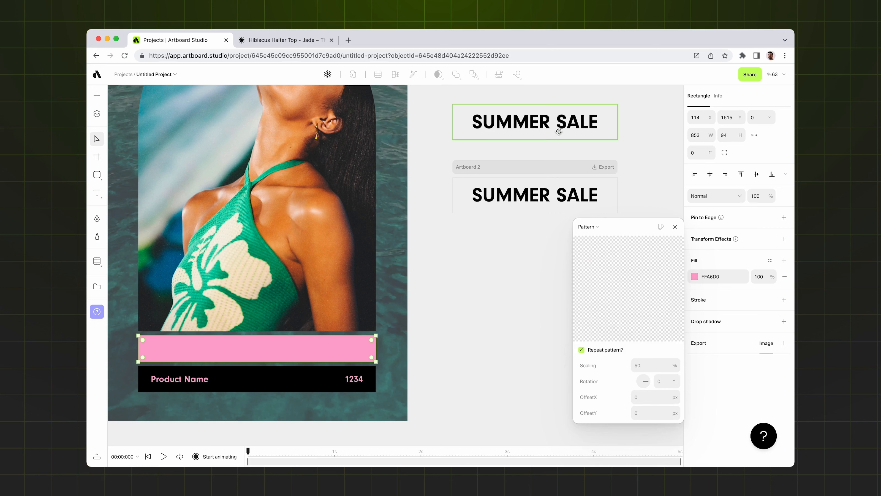
left_click(549, 124)
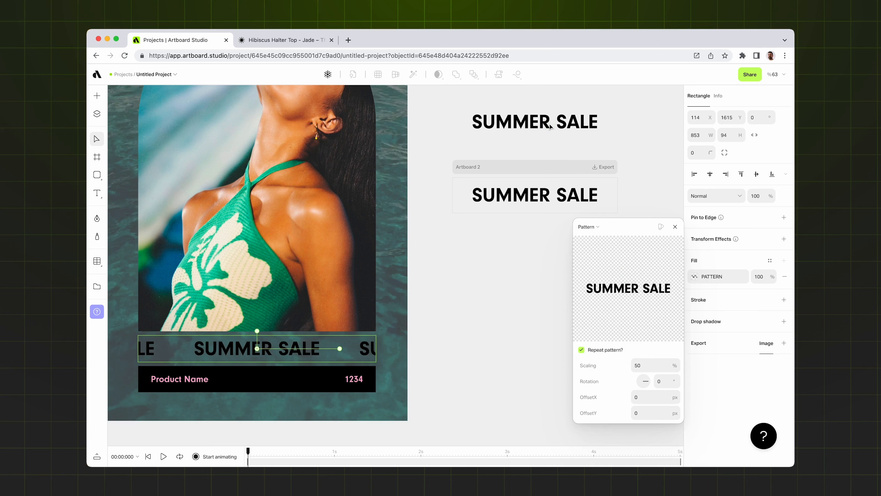
left_click(676, 226)
left_click(603, 294)
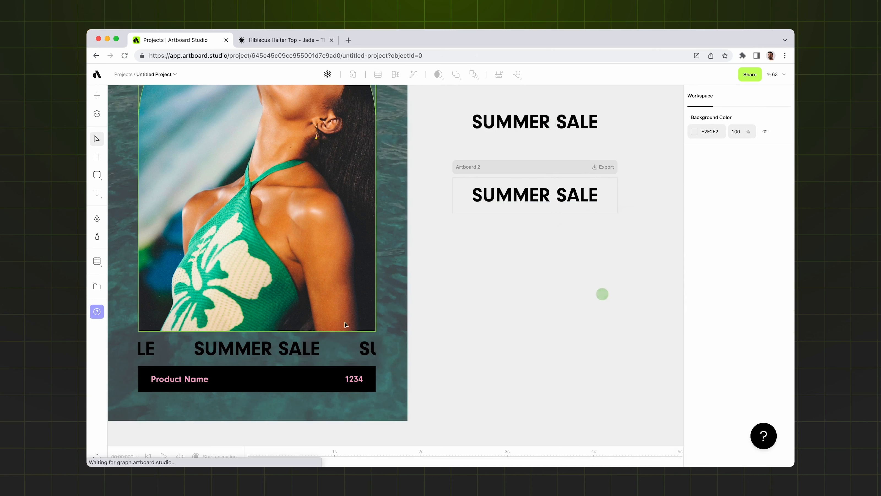
left_click(319, 348)
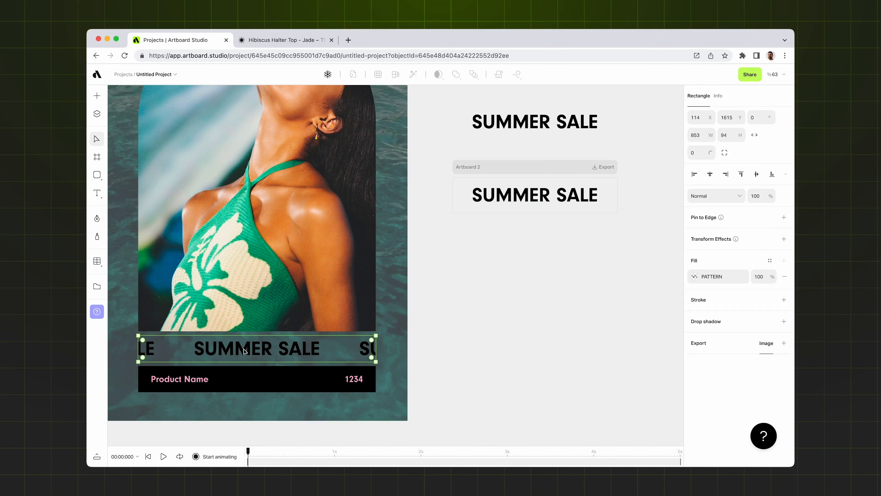
scroll(476, 344, "left", 5)
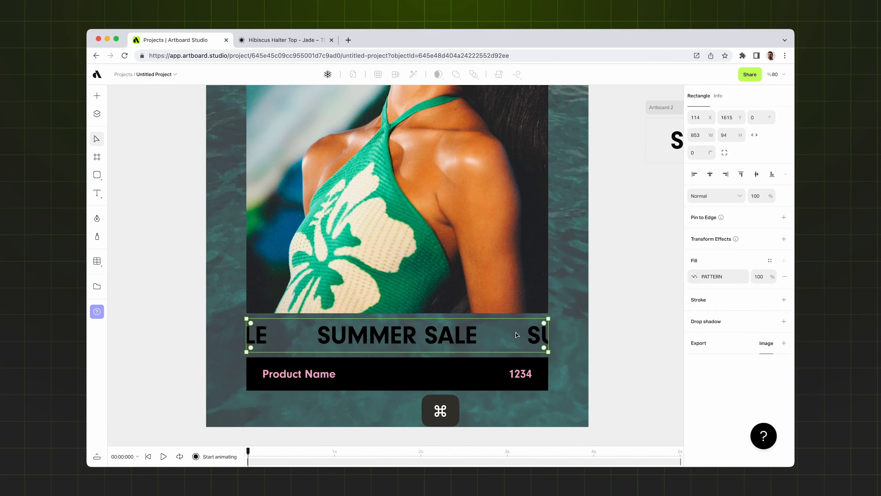
scroll(406, 321, "down", 3)
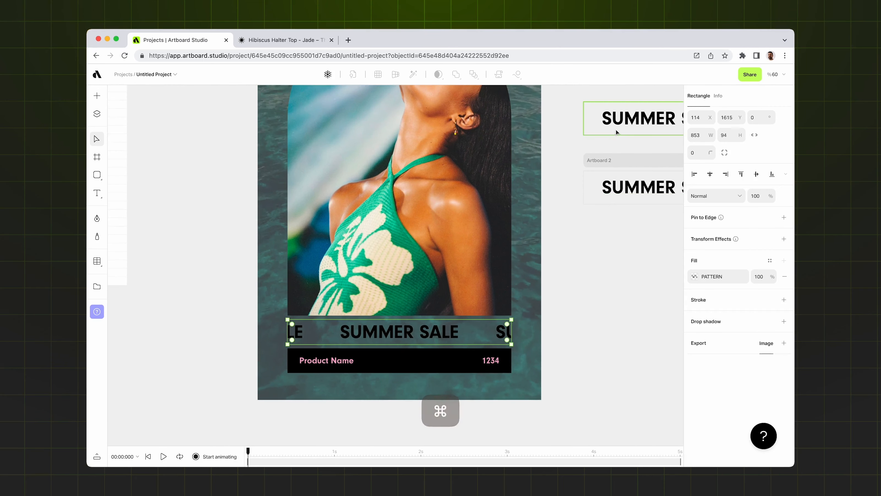
left_click(615, 331)
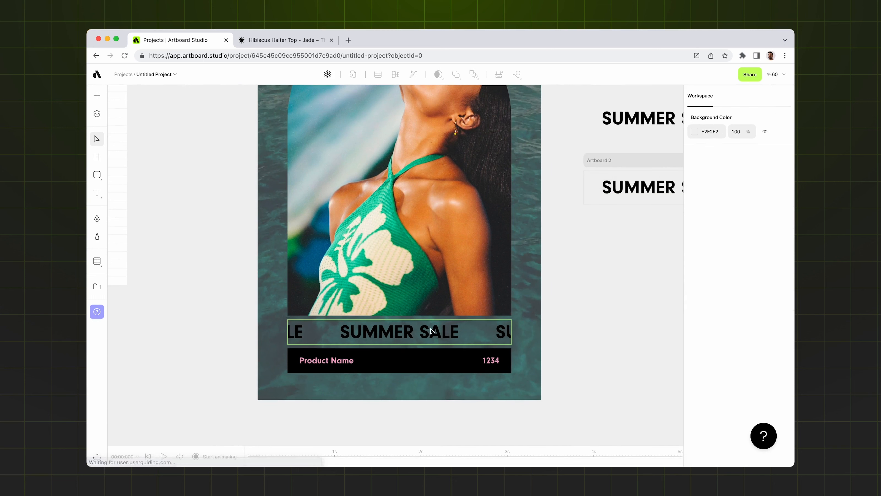
Duplicate the SUMMER SALE pattern bar and replace the copy's pattern with a new solid fill.
left_click(432, 331)
key("super+d")
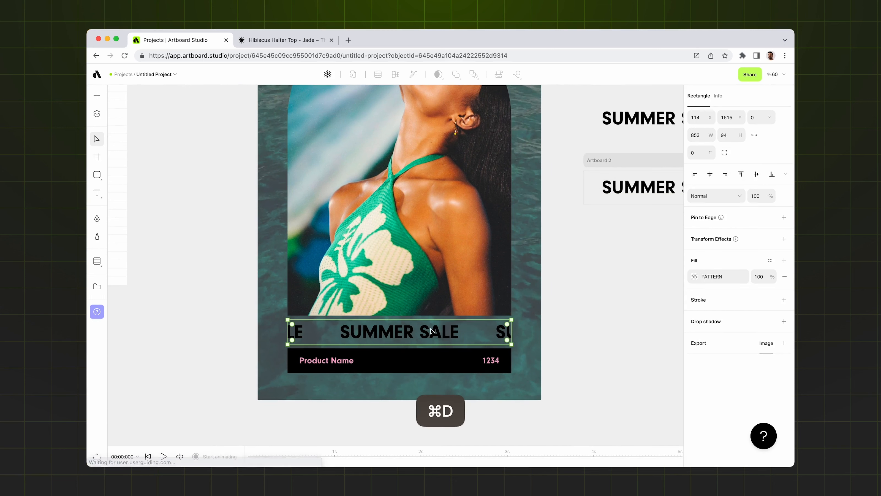
left_click(785, 277)
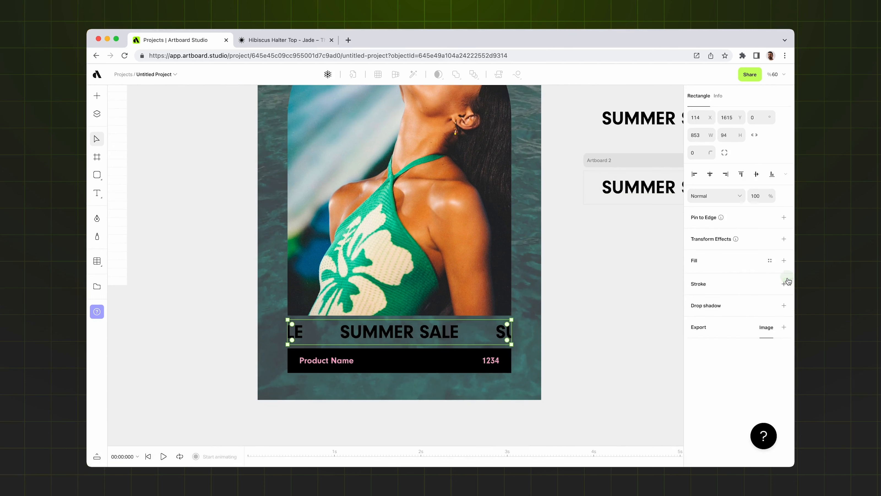
left_click(784, 260)
Set the duplicated bar's fill to the pink FFA6D0 sampled from the curved SUMMER SALE text.
left_click(694, 278)
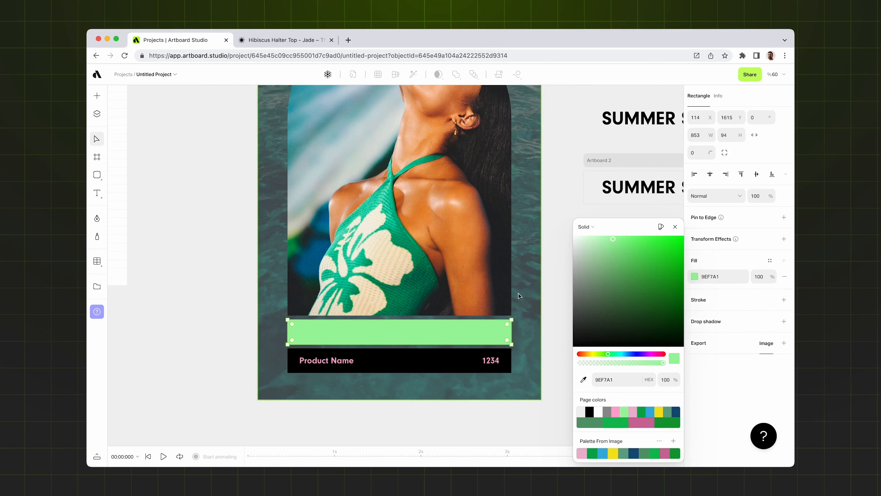
scroll(520, 295, "up", 5)
left_click(585, 380)
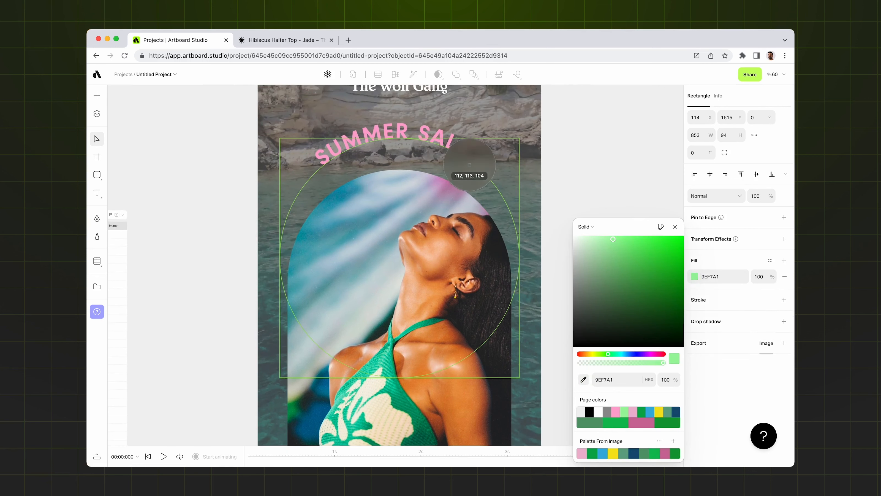
left_click(460, 144)
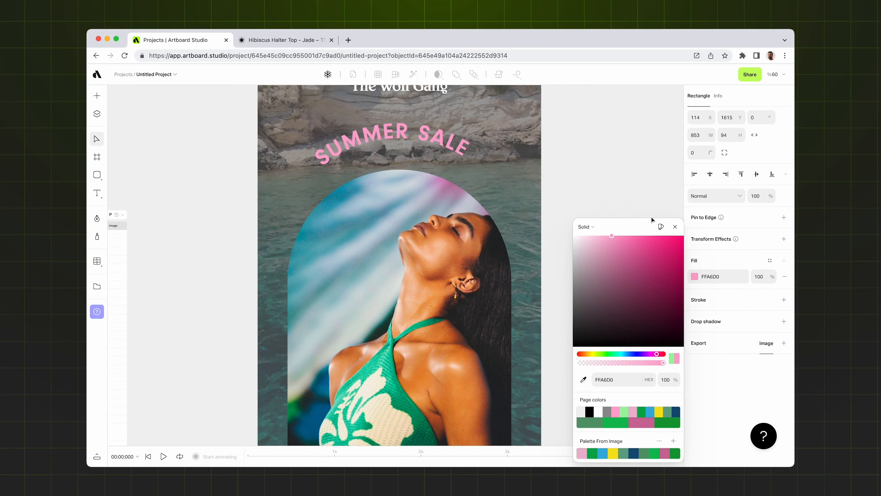
Reorder Artboard 1's layers so the solid pink bar sits just above the video layer, with the SUMMER SALE pattern bar directly over it.
left_click(676, 228)
scroll(643, 241, "down", 5)
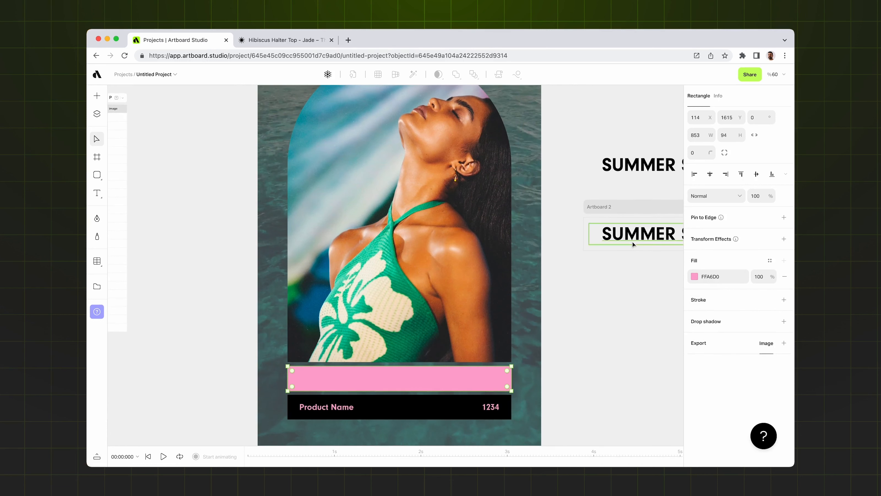
left_click(97, 118)
scroll(158, 222, "down", 2)
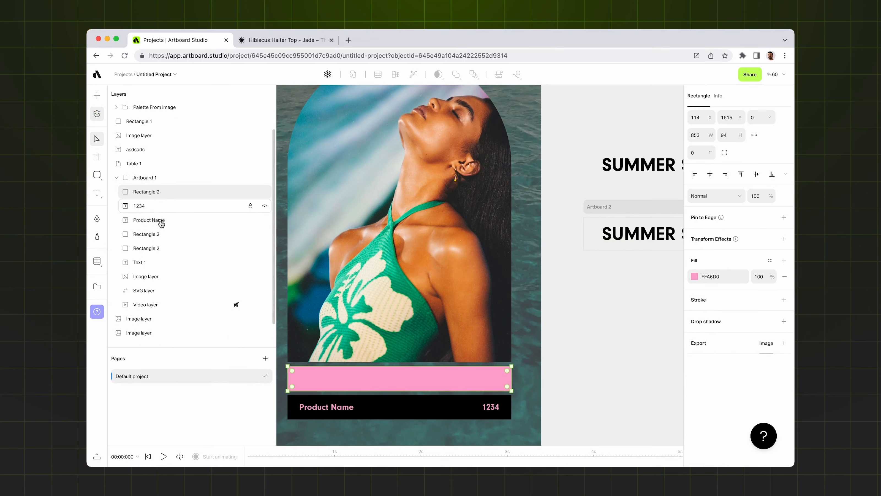
left_click_drag(154, 193, 146, 297)
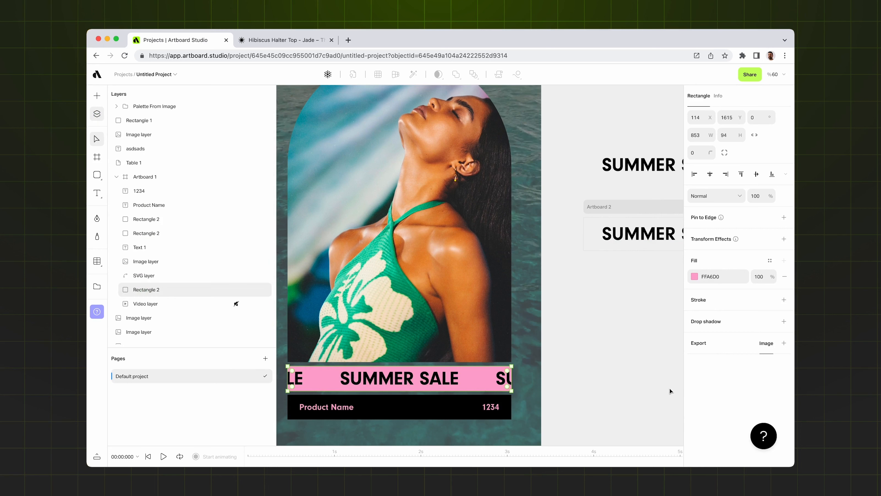
left_click(407, 374)
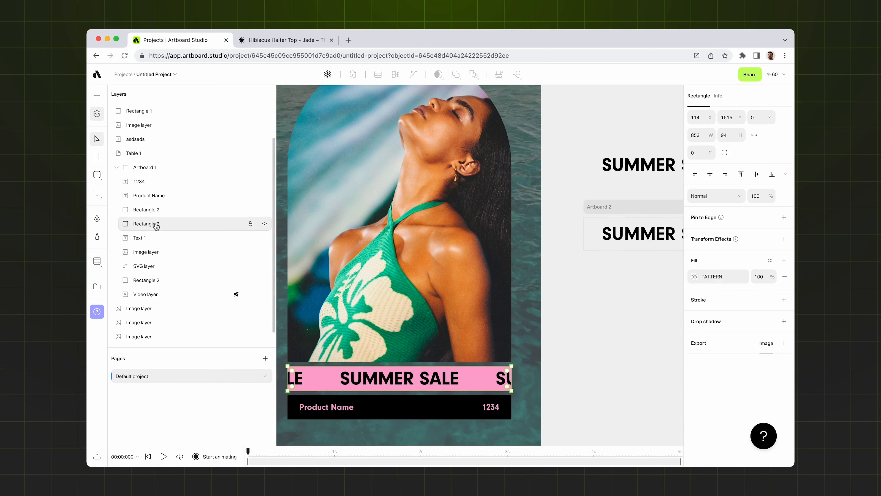
left_click_drag(156, 227, 148, 271)
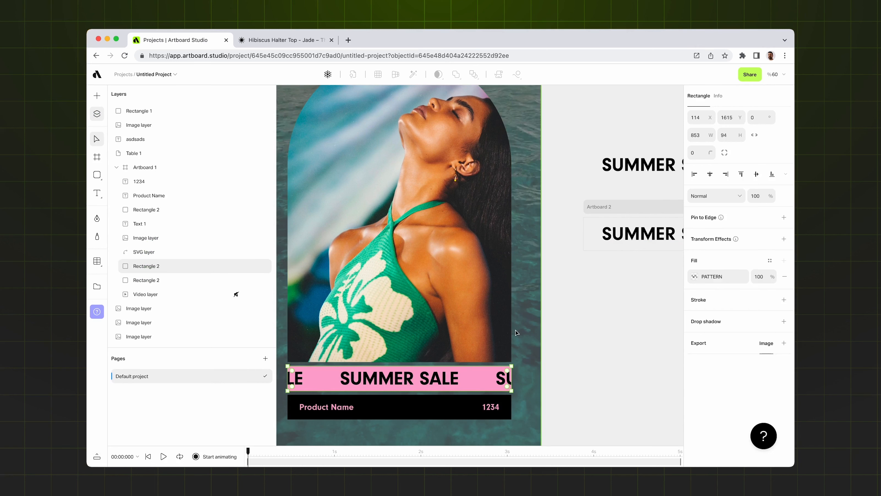
left_click(594, 366)
left_click(98, 114)
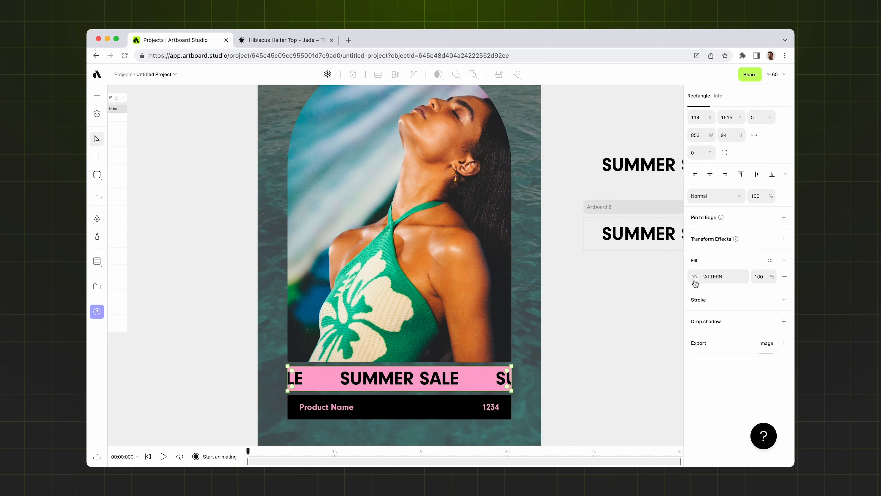
Scale the pattern fill of the SUMMER SALE bar to 25% and close the fill settings.
left_click(694, 277)
scroll(403, 380, "up", 10)
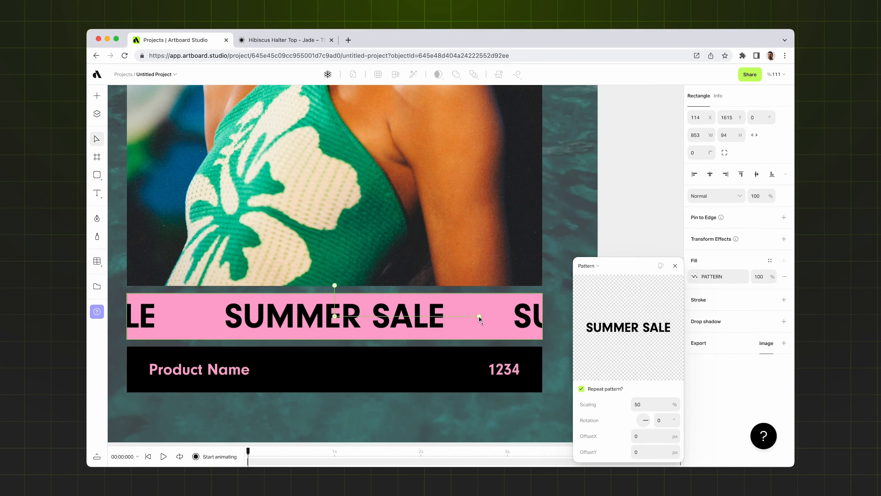
left_click_drag(480, 317, 407, 315)
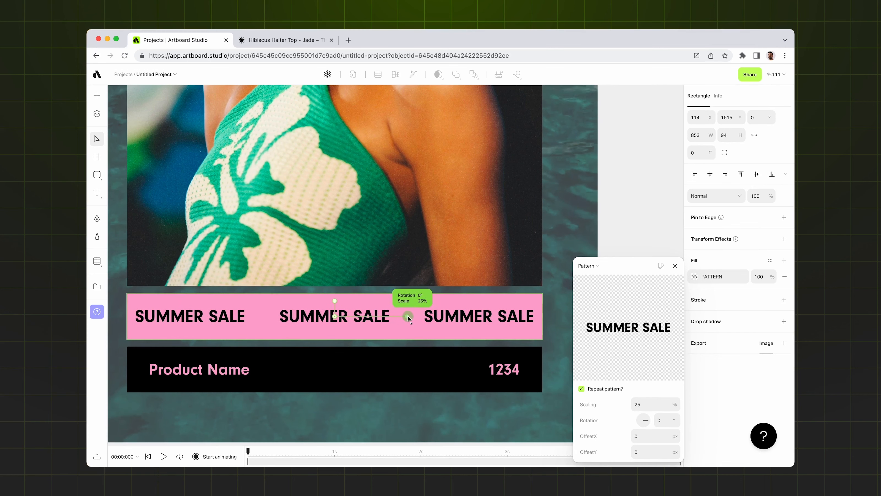
left_click(676, 266)
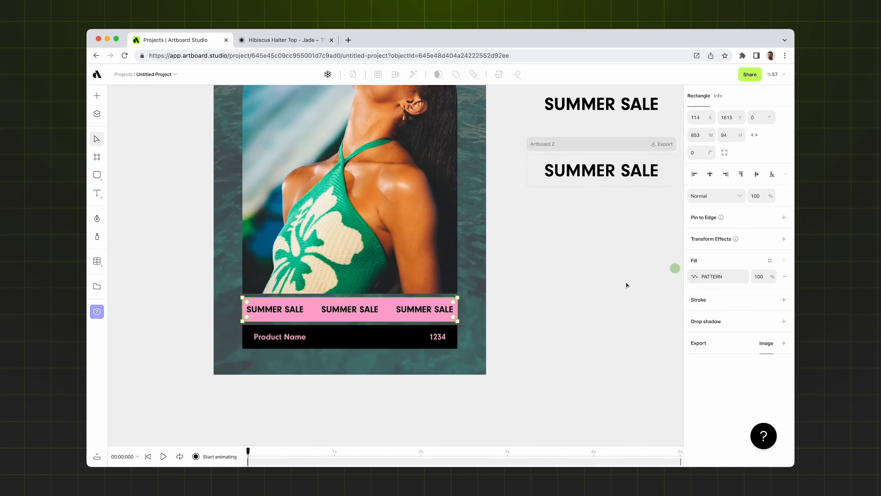
Select the background video of Artboard 1 and play the timeline to check its motion.
left_click(590, 300)
scroll(555, 312, "down", 3)
key("space")
left_click_drag(539, 314, 561, 332)
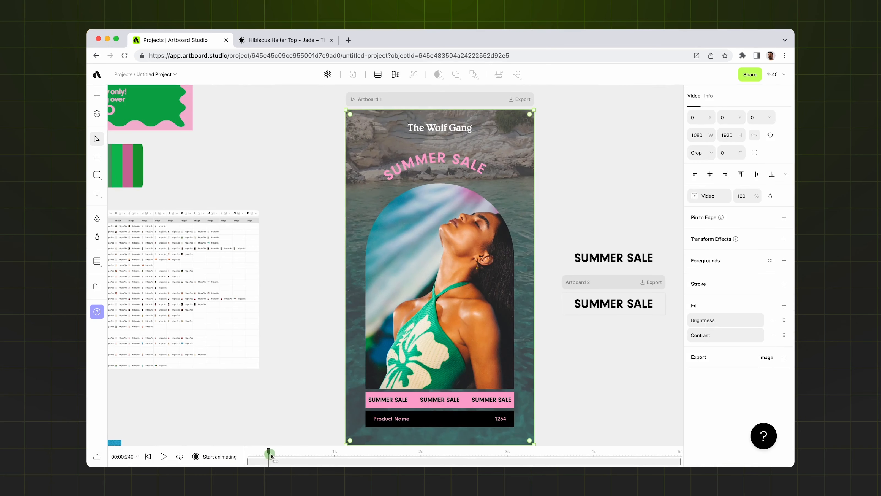
left_click(164, 458)
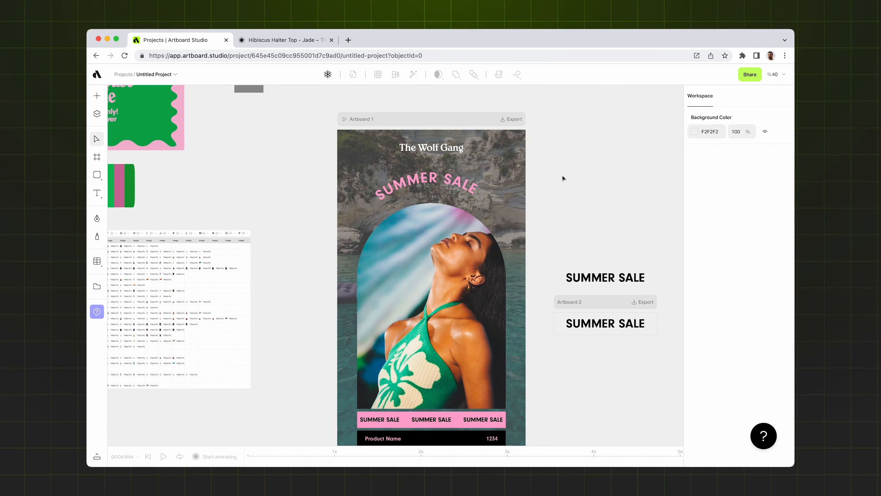
Clear the loose SUMMER SALE image and Artboard 2 away from beside Artboard 1, and preview Artboard 1's playback.
left_click_drag(344, 134, 526, 284)
left_click_drag(344, 205, 338, 205)
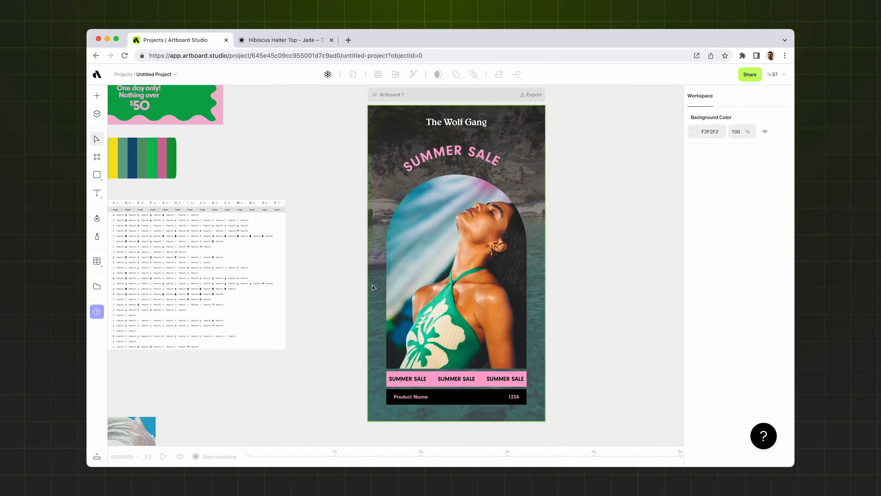
left_click(375, 94)
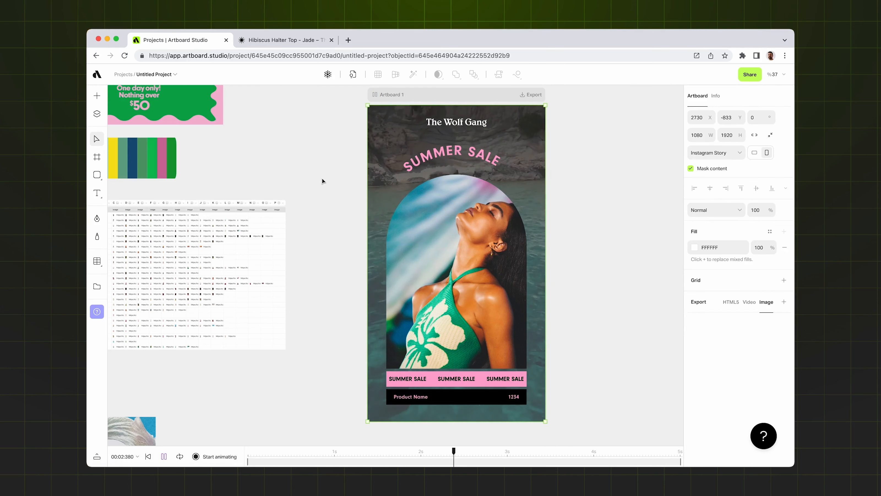
left_click(374, 95)
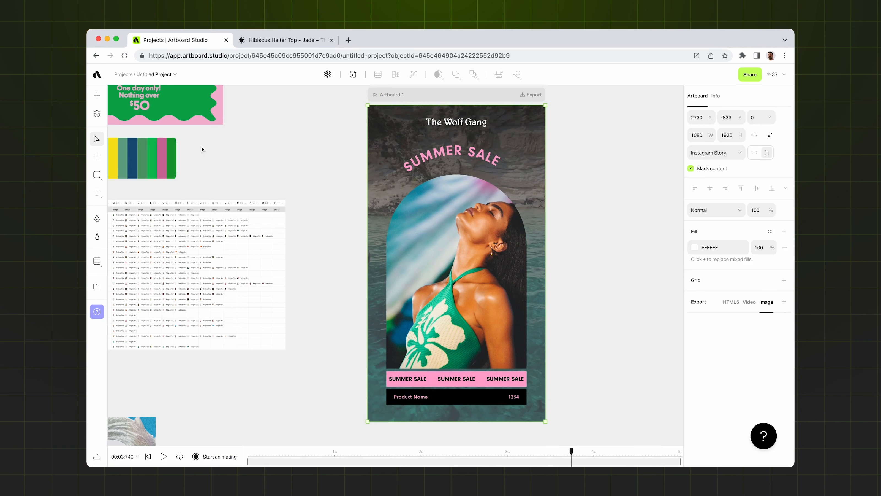
Add a wide column Q at the end of the product table and set its data type to Media.
left_click(251, 259)
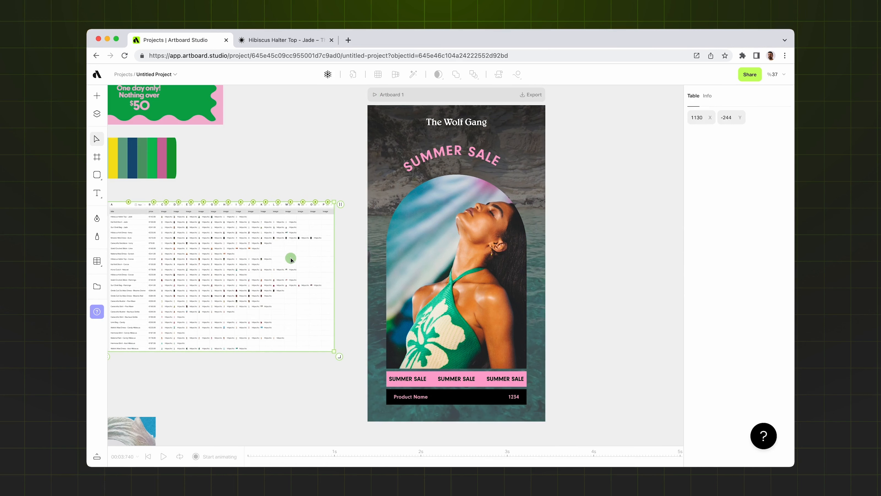
scroll(287, 243, "left", 3)
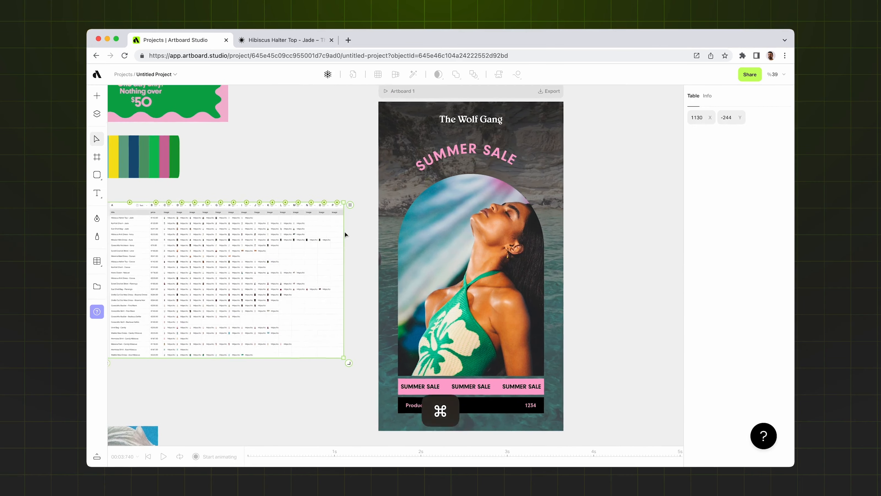
scroll(344, 231, "up", 5)
left_click_drag(301, 208, 423, 201)
scroll(316, 212, "up", 5)
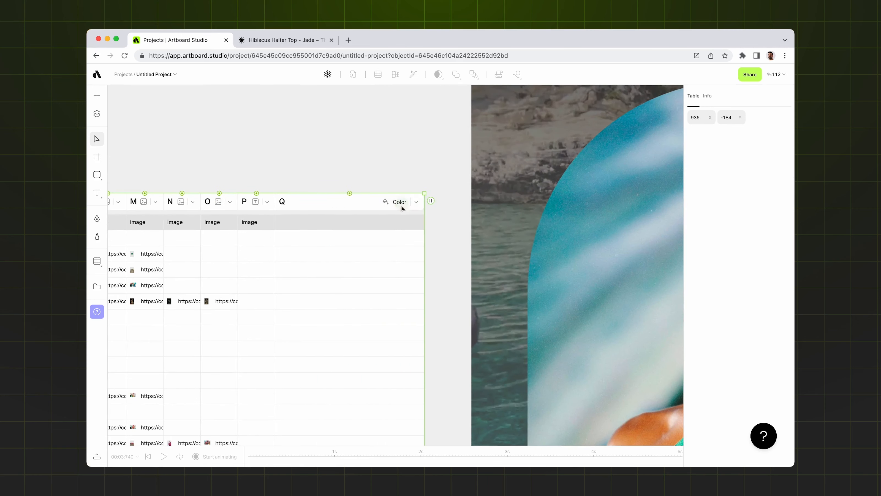
scroll(380, 233, "down", 5)
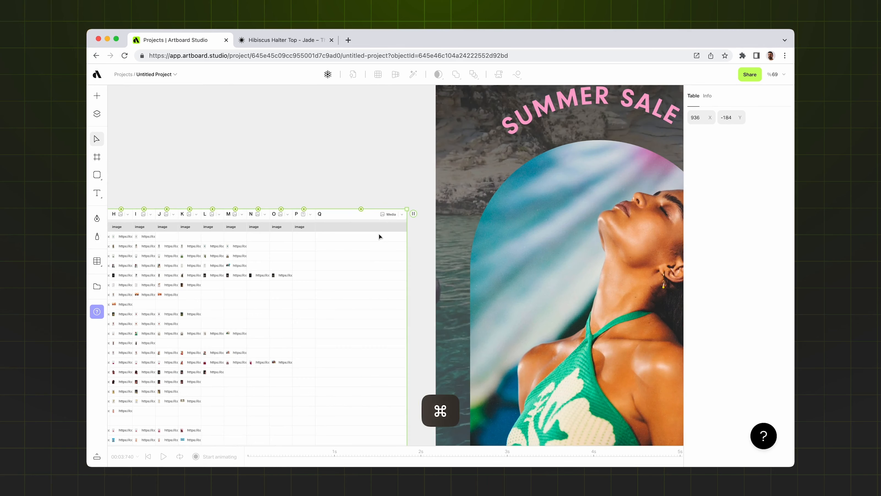
Search the Pexels video library for "summer" and copy the link of the tall red poppy field video.
left_click(98, 98)
left_click(145, 159)
left_click(145, 118)
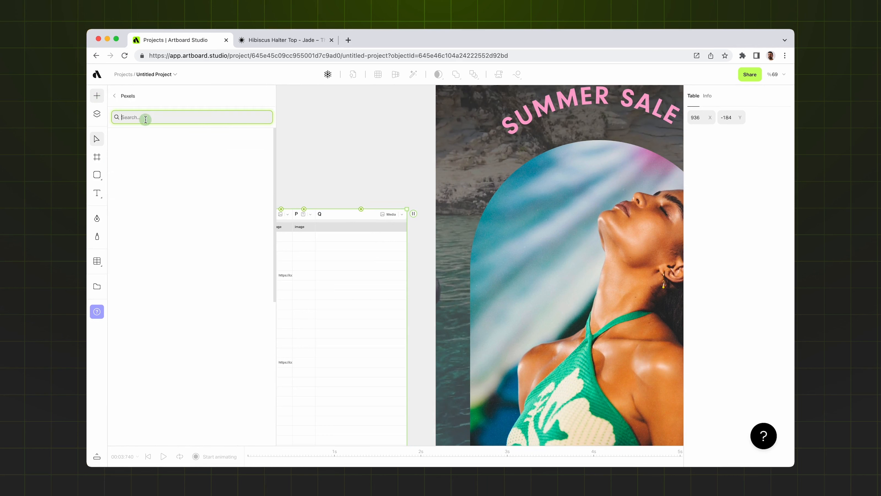
type("summer")
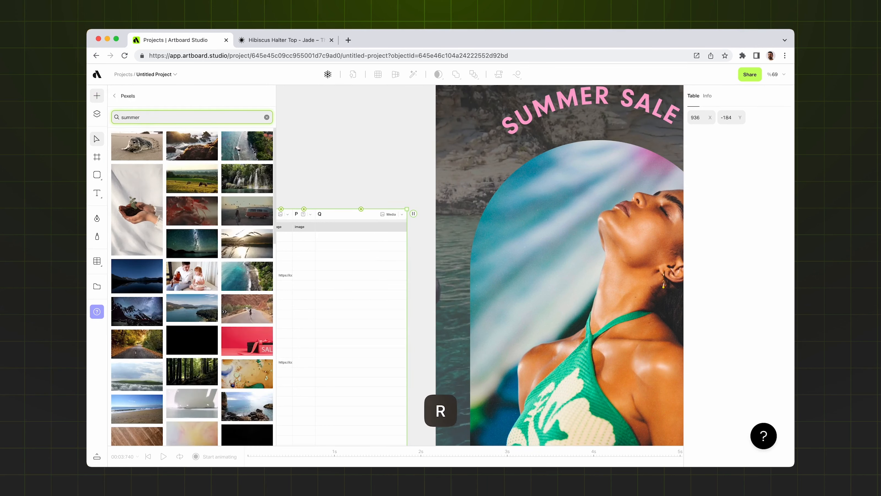
scroll(202, 311, "down", 5)
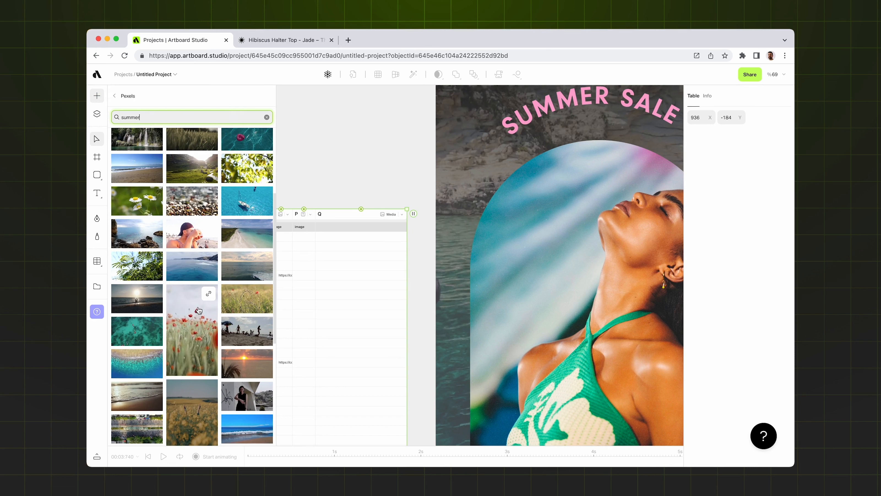
left_click(209, 295)
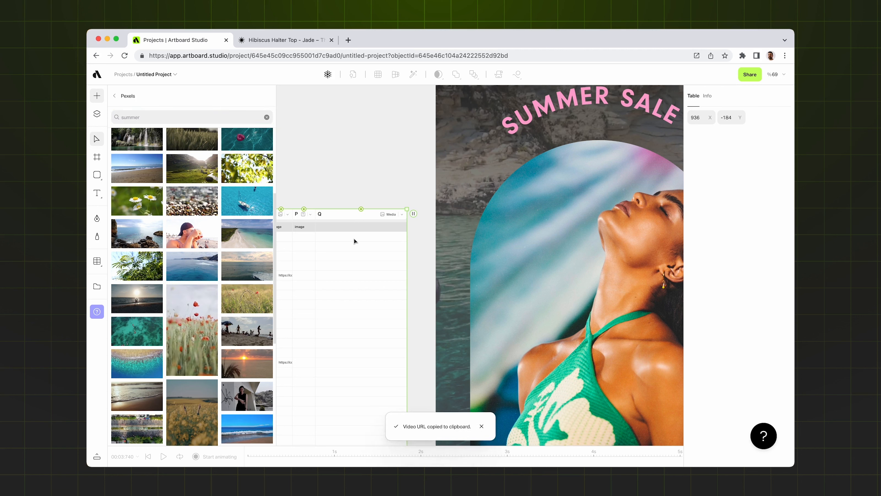
Paste the copied poppy video URL as the media for the first product row in column Q.
scroll(374, 157, "left", 5)
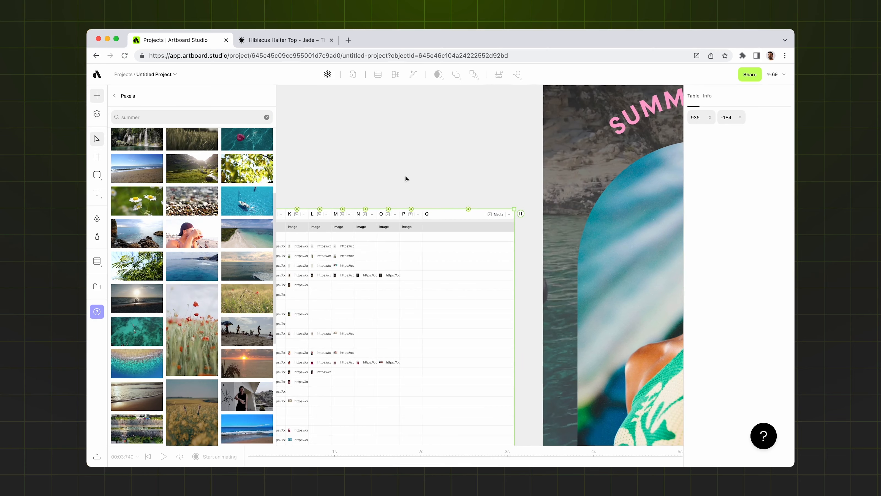
scroll(411, 179, "down", 2)
scroll(459, 180, "up", 5)
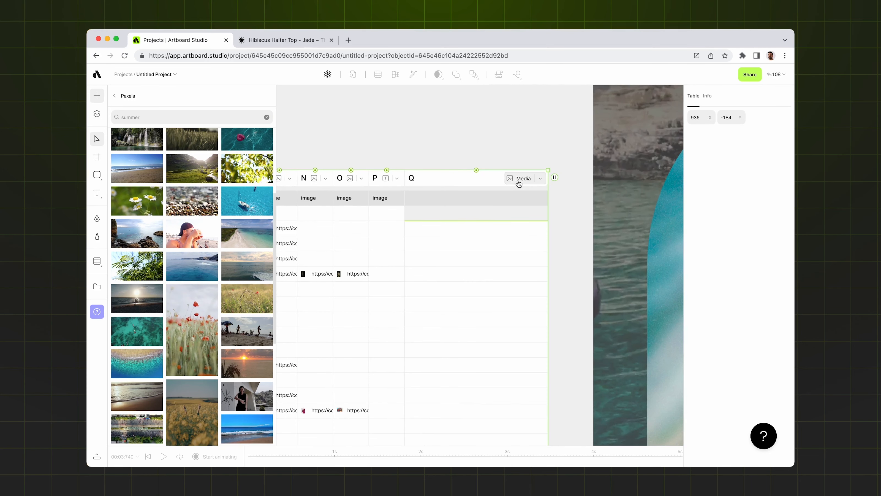
left_click(476, 215)
key("super+v")
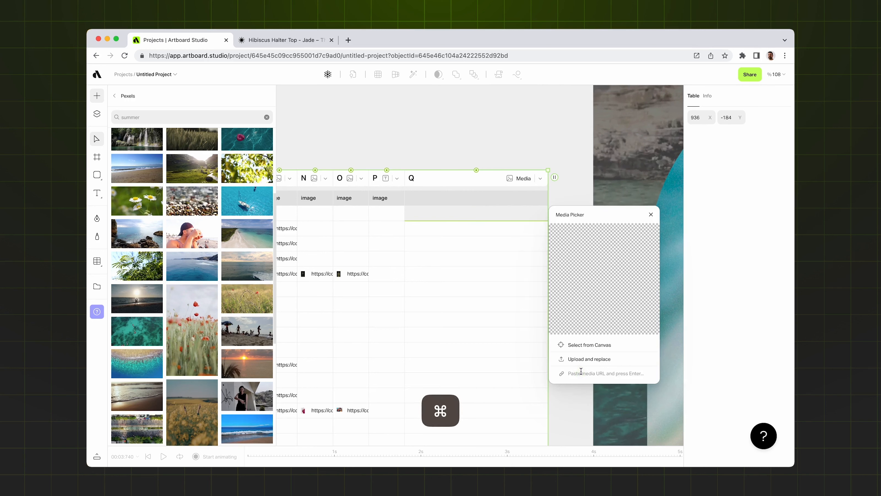
mouse_move(205, 298)
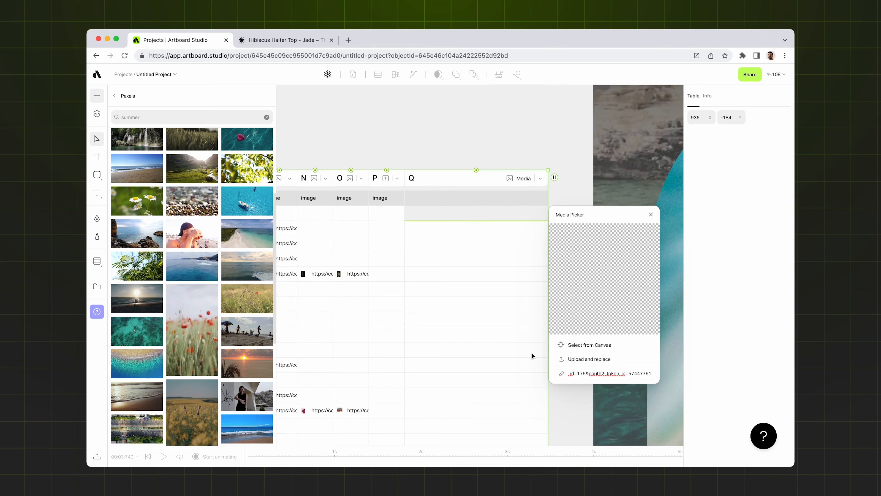
key("Return")
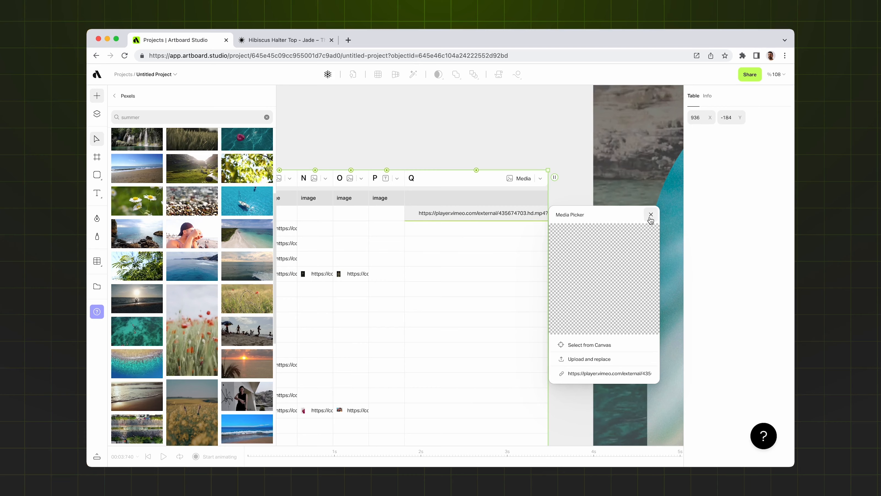
left_click(650, 217)
Copy the link of the tall sunset waves video and paste it as the media for the second product row in column Q.
scroll(215, 291, "down", 12)
left_click(264, 312)
left_click(482, 228)
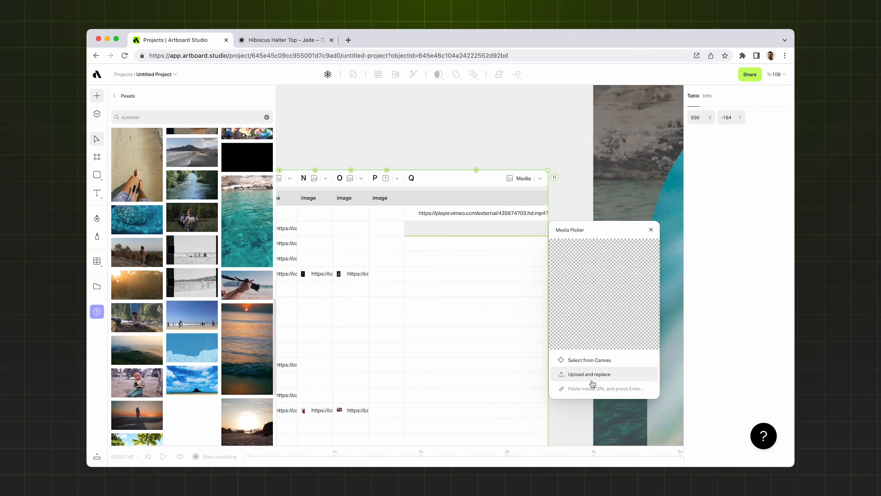
left_click(594, 388)
key("super+v")
key("Return")
Copy the link of the tall palm trees video and paste it as the media for the third product row in column Q.
scroll(209, 318, "down", 10)
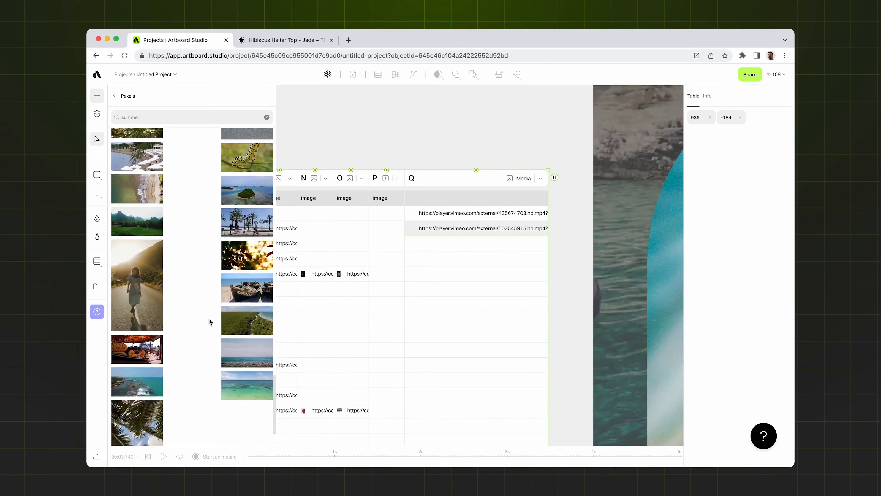
scroll(210, 318, "down", 5)
left_click(155, 297)
left_click(459, 246)
left_click(594, 403)
key("super+v")
key("Return")
left_click(650, 245)
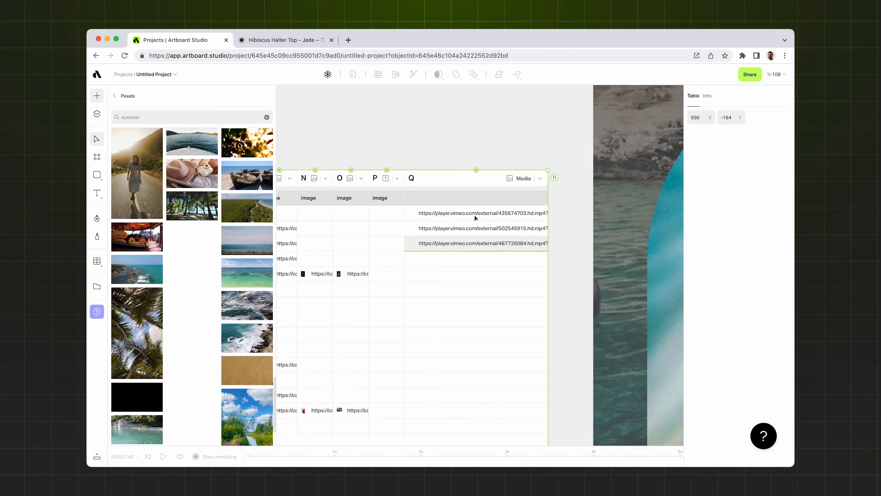
Connect the table's column Q to Artboard 1's background video and move the table to X 823, Y -87.
key("shift+1")
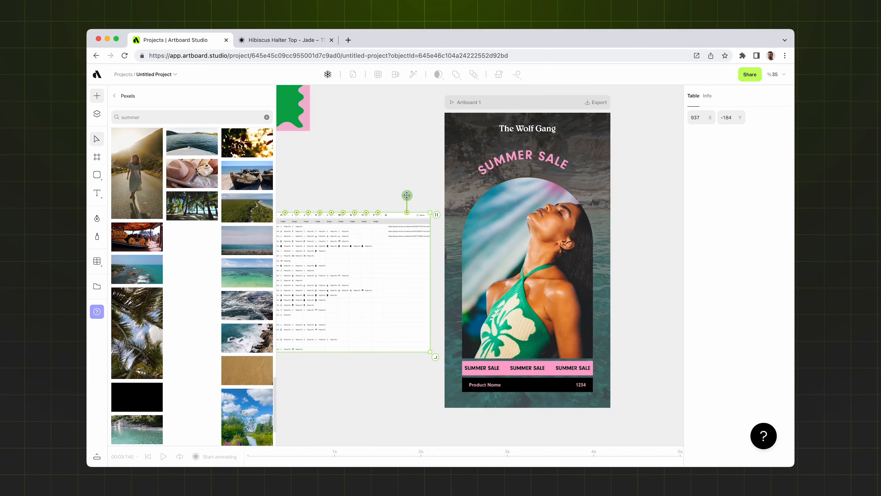
left_click_drag(431, 321, 448, 344)
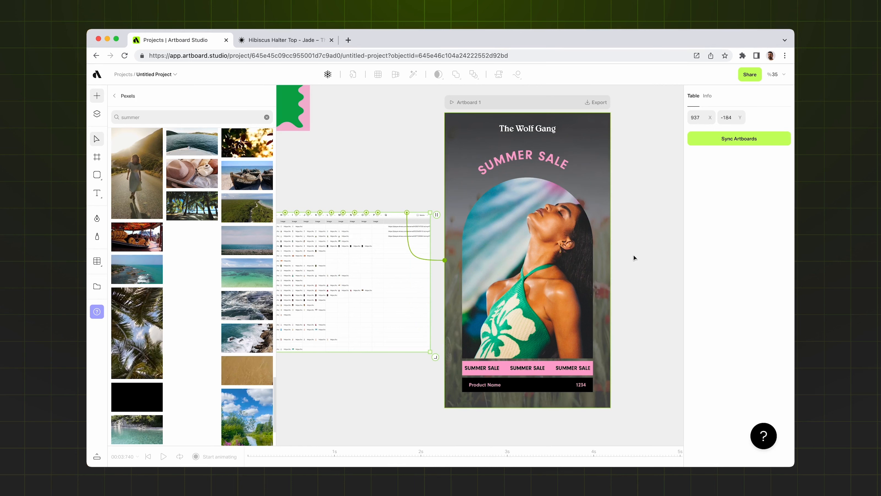
scroll(516, 227, "up", 5)
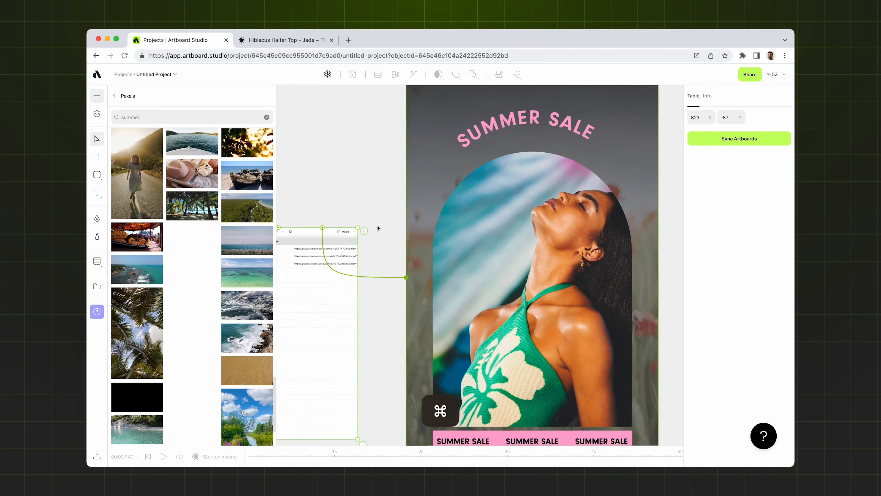
scroll(378, 225, "down", 5)
scroll(371, 244, "down", 2)
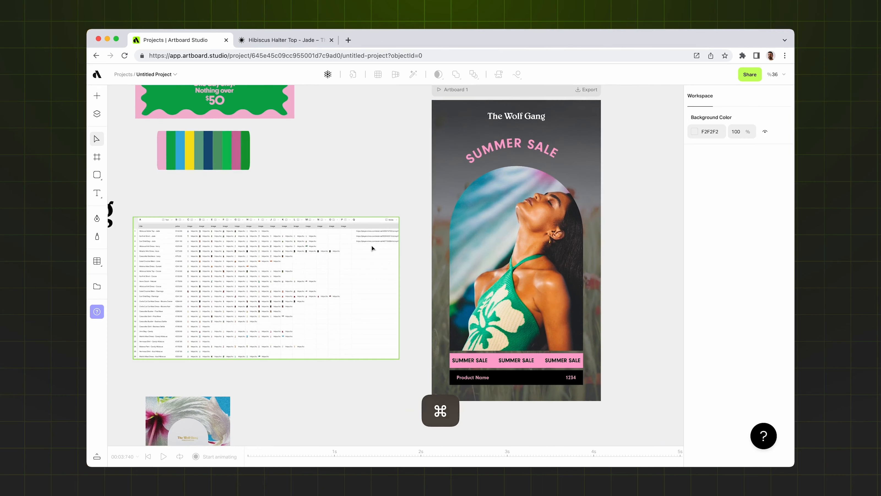
left_click(344, 263)
scroll(400, 259, "left", 3)
scroll(400, 258, "up", 1)
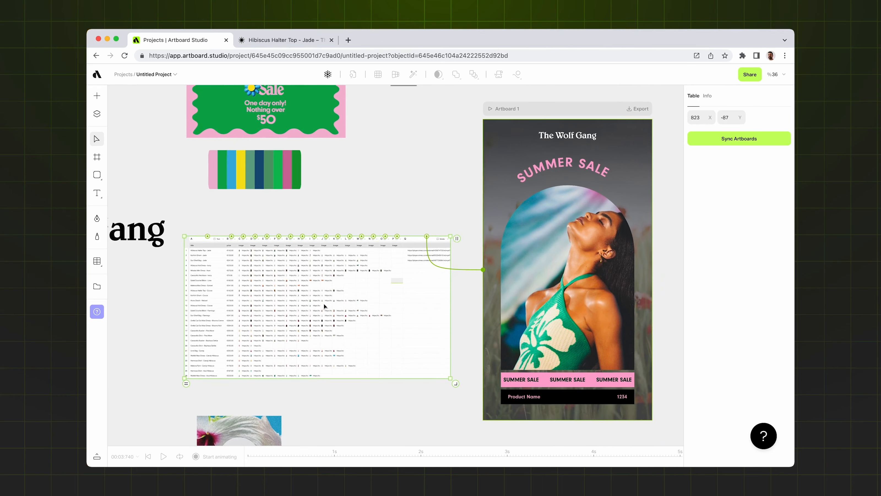
Connect the table's title column A to the Product Name text on Artboard 1.
scroll(549, 399, "up", 10)
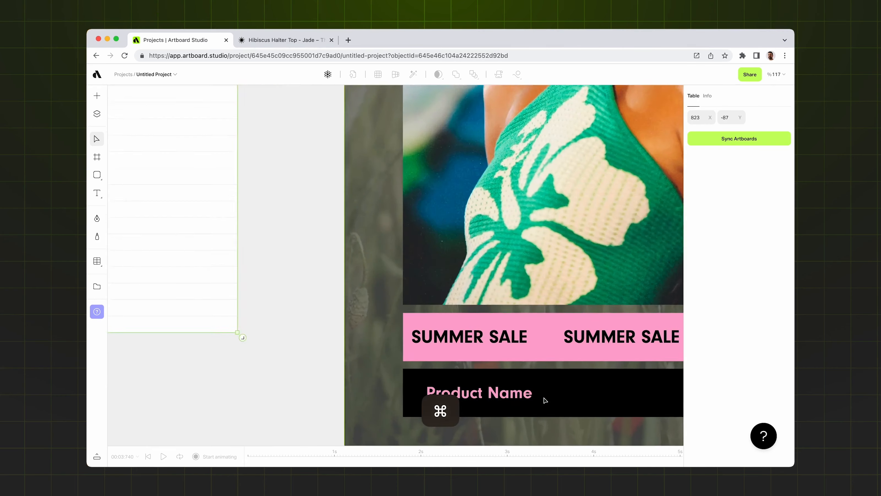
scroll(503, 347, "down", 10)
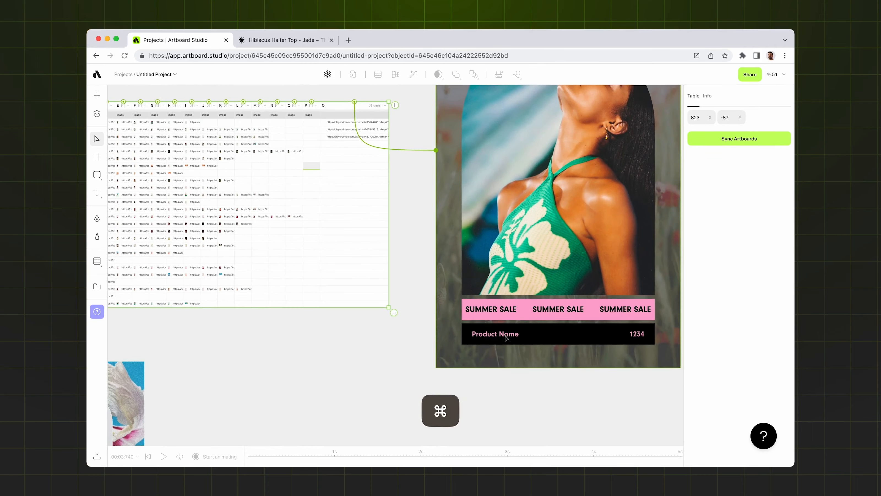
scroll(506, 337, "up", 1)
scroll(505, 337, "left", 1)
scroll(249, 165, "up", 10)
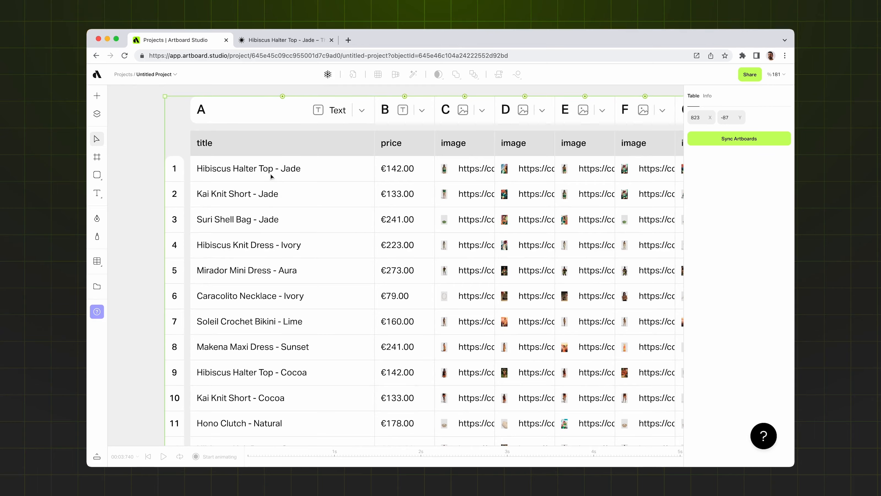
scroll(239, 177, "down", 15)
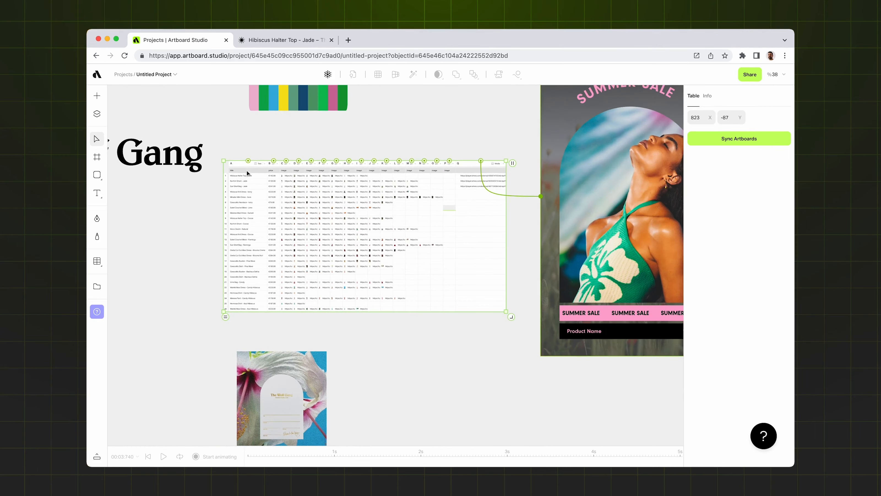
left_click_drag(248, 163, 574, 332)
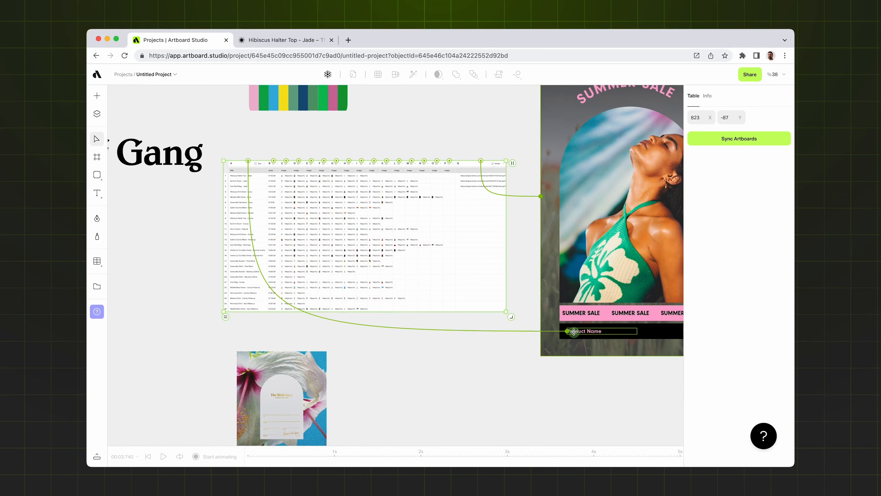
Connect the table's price column B to the 1234 price text on Artboard 1, and deselect the table.
scroll(580, 369, "right", 4)
scroll(191, 163, "up", 10)
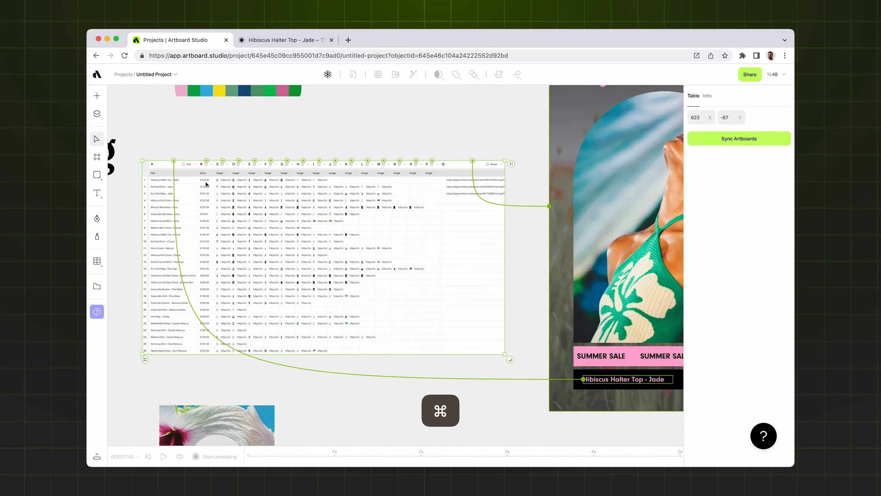
scroll(201, 164, "down", 8)
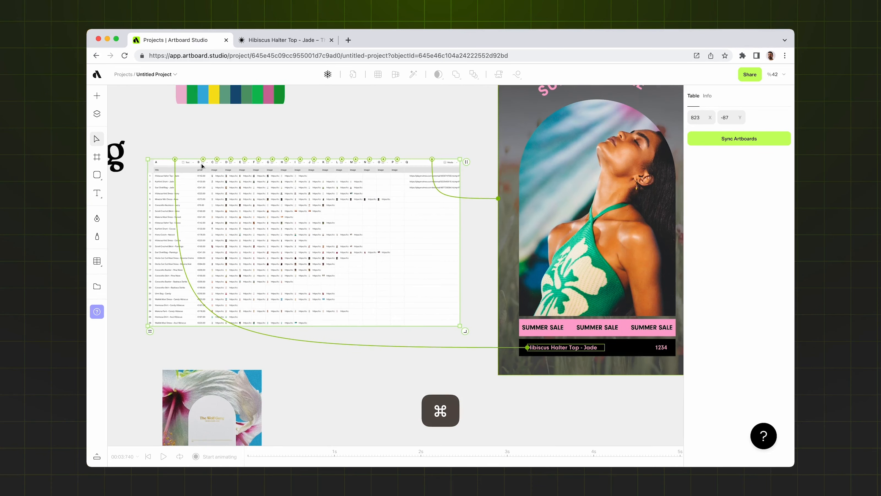
left_click_drag(444, 329, 660, 347)
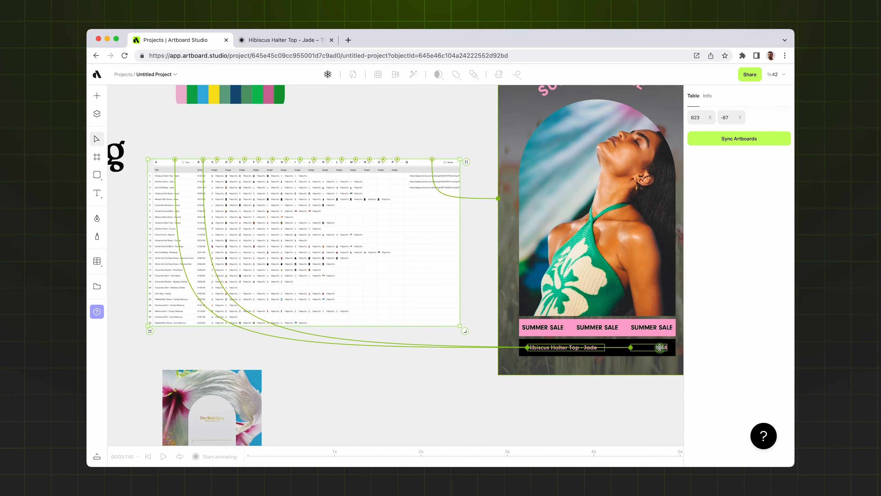
left_click(664, 389)
Select the product table and connect its image column D to the arched product photo on Artboard 1.
scroll(641, 376, "up", 6)
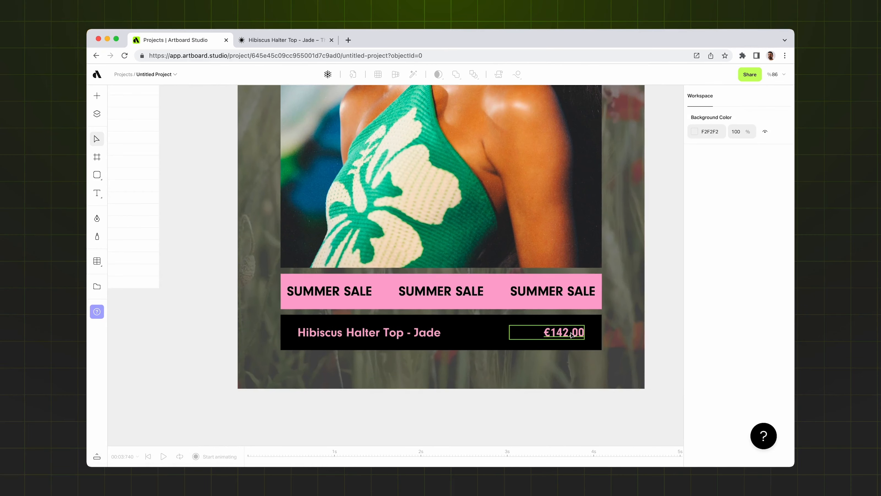
scroll(414, 351, "up", 5)
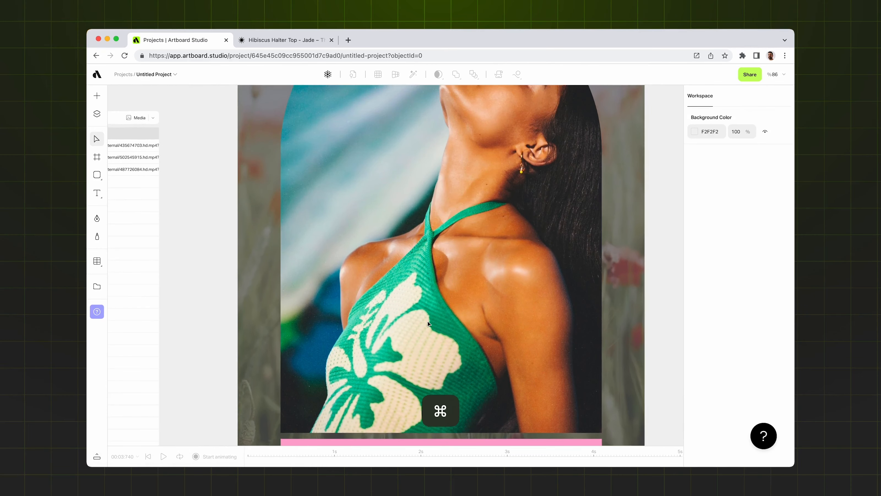
left_click(313, 279)
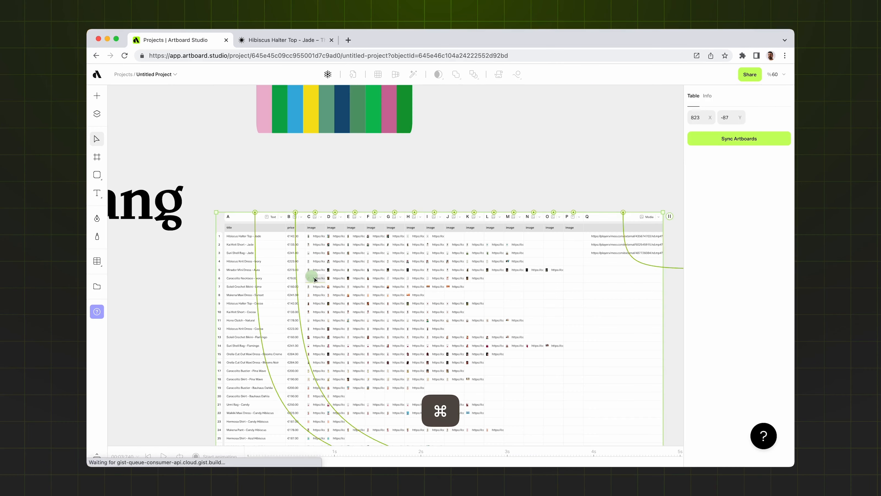
scroll(295, 257, "right", 2)
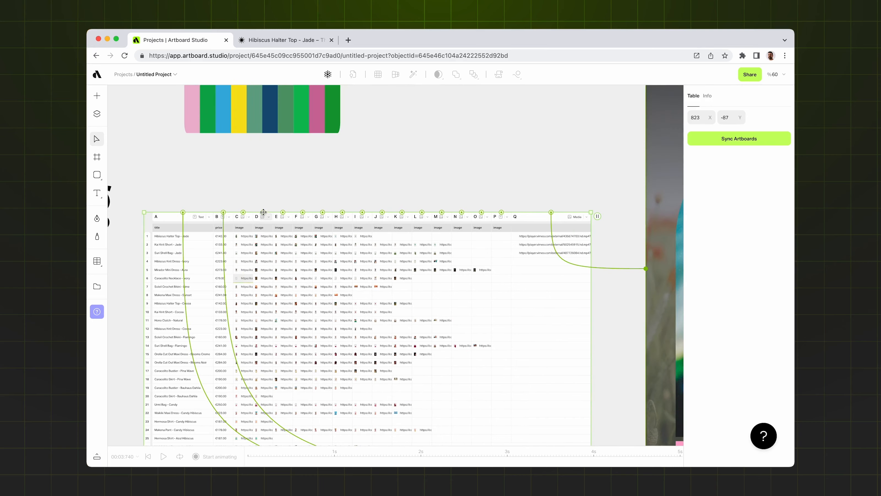
scroll(264, 213, "down", 4)
scroll(264, 224, "down", 5)
scroll(264, 198, "right", 2)
left_click_drag(388, 173, 509, 303)
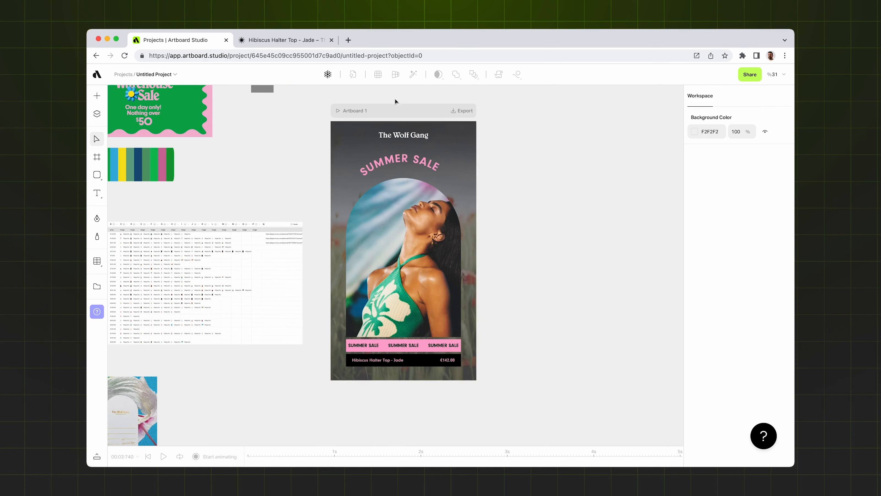
Play Artboard 1's video background as a preview, stop it and deselect the artboard.
left_click(394, 109)
left_click(340, 111)
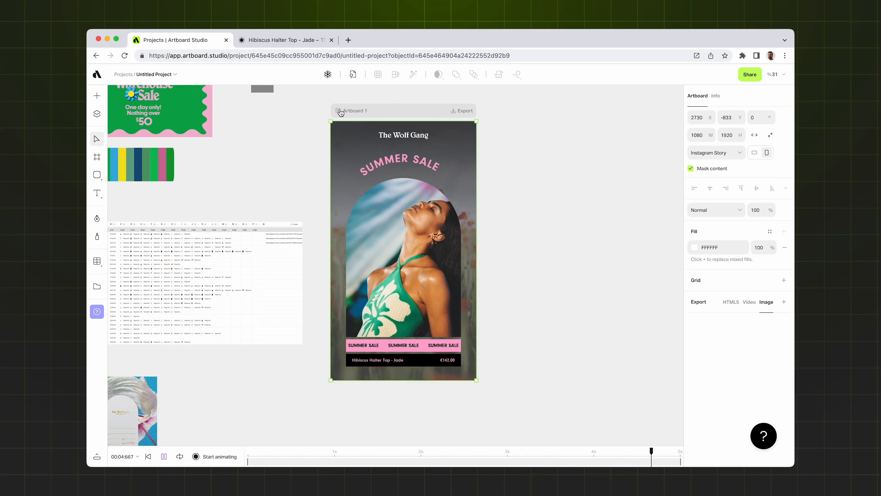
left_click(339, 111)
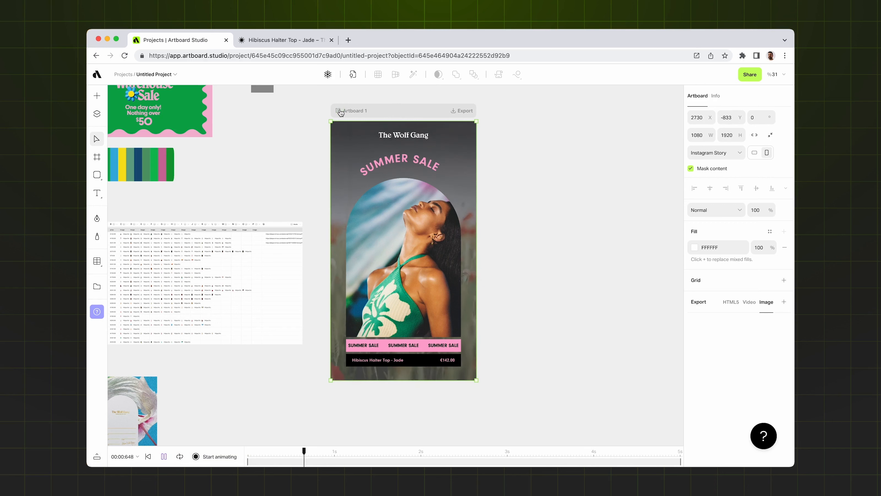
left_click(571, 314)
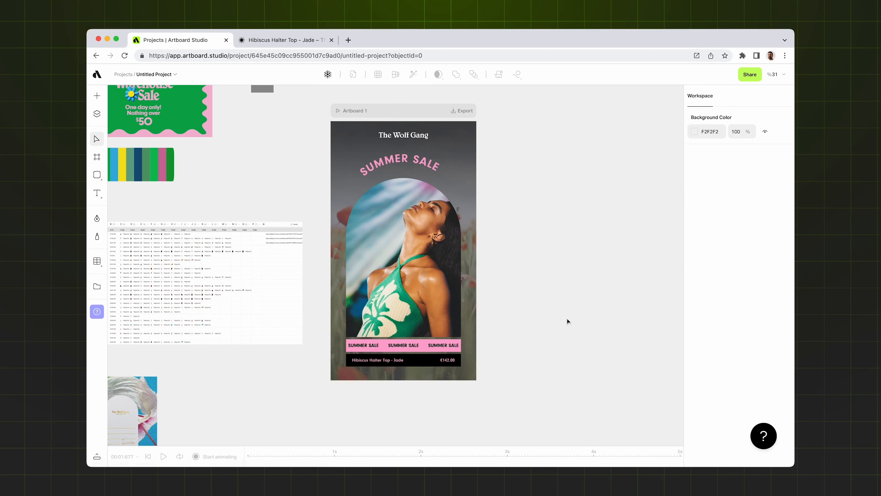
Select the pink SUMMER SALE banner rectangle, expand the timeline and start animation mode.
scroll(400, 358, "up", 5)
scroll(400, 357, "up", 1)
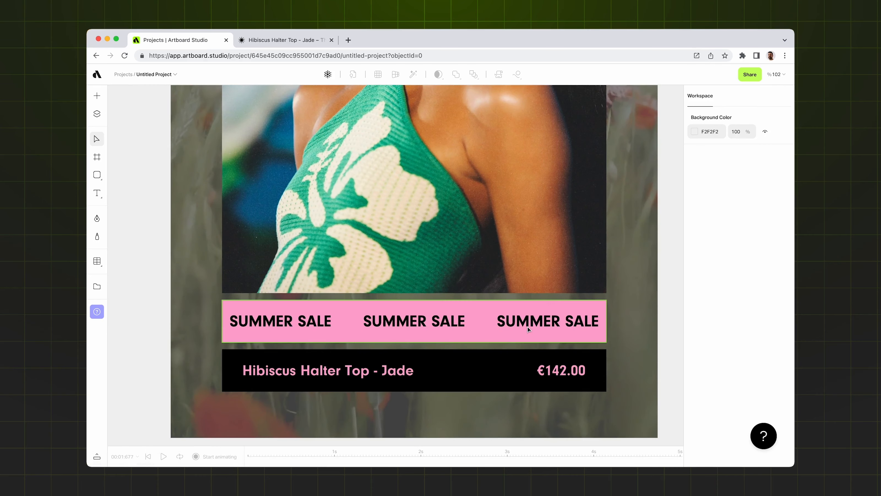
left_click(402, 325)
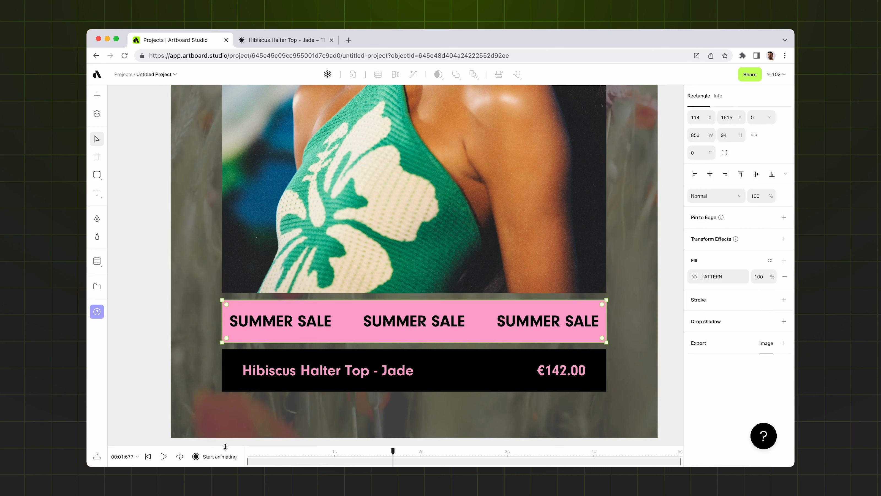
left_click_drag(225, 447, 226, 376)
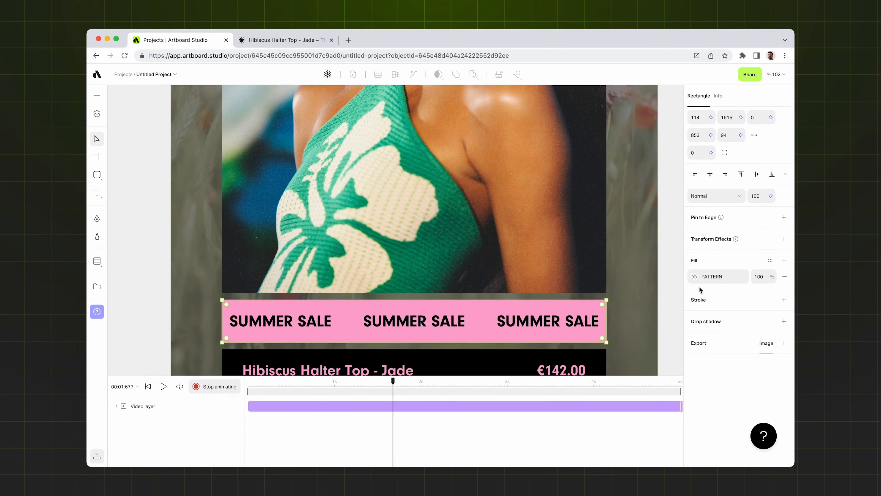
Add an OffsetX keyframe to the banner's pattern fill at the current playhead time and show its keyframe track.
left_click(695, 278)
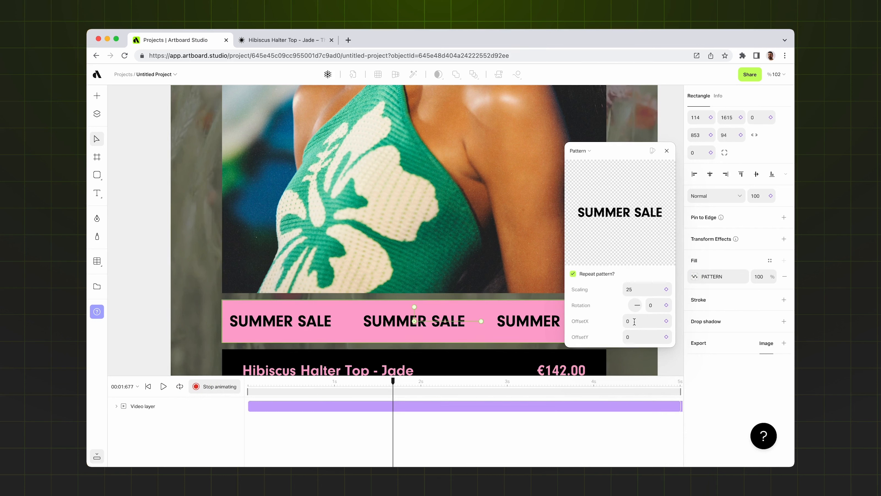
left_click(666, 321)
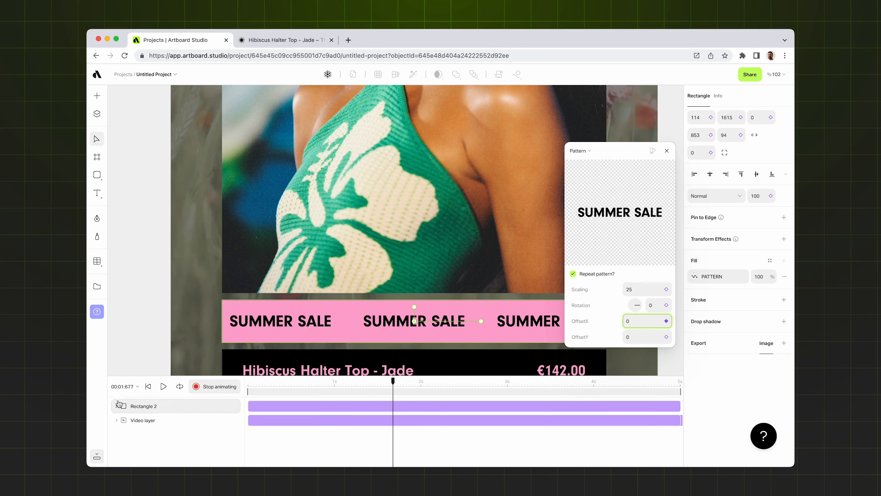
left_click(117, 405)
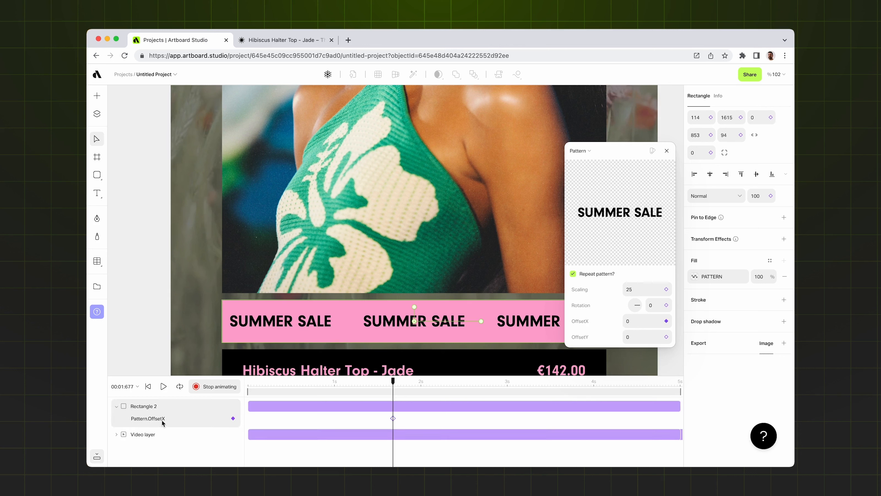
Add a second pattern OffsetX keyframe at 0 seconds and move the existing one to 2 seconds.
left_click_drag(392, 381, 249, 387)
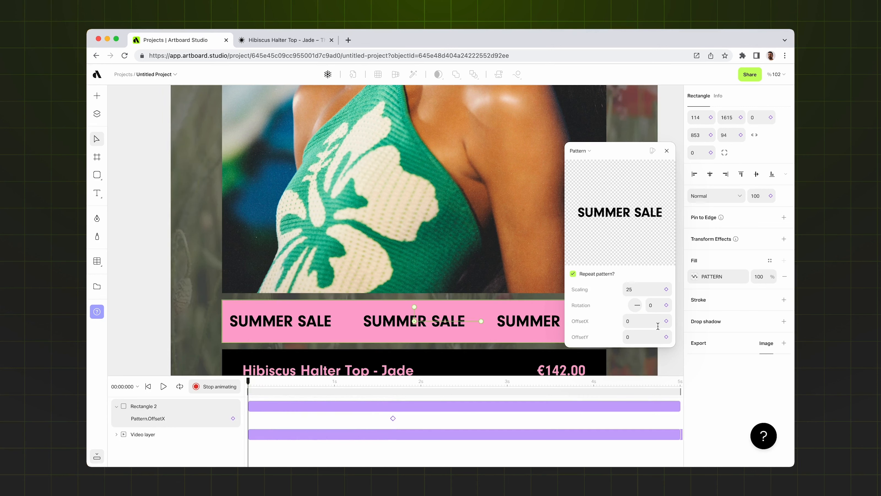
left_click(666, 321)
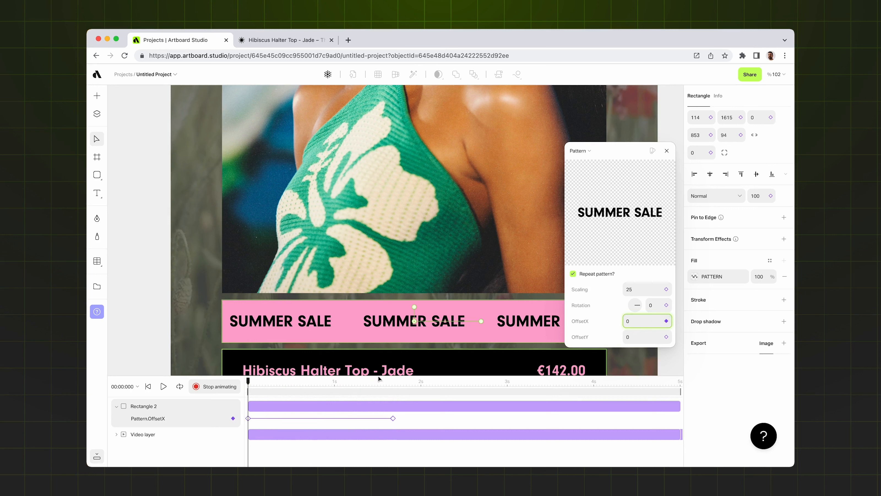
left_click_drag(252, 382, 394, 387)
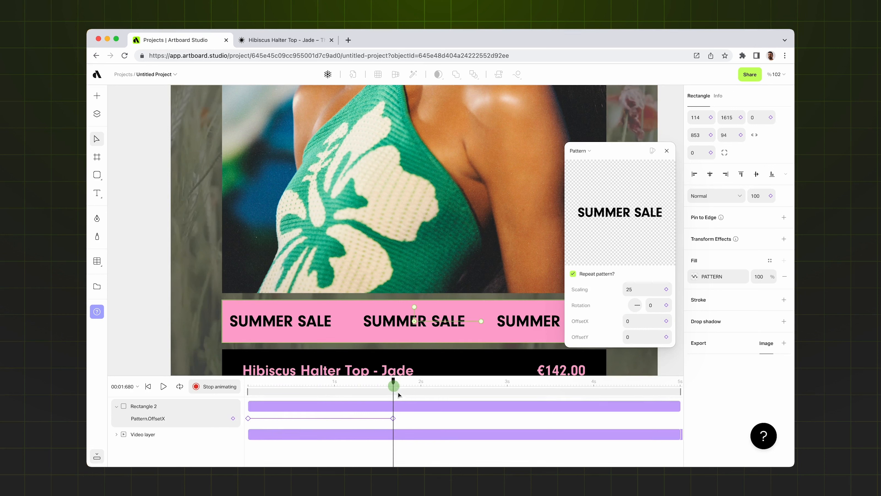
left_click_drag(393, 418, 421, 418)
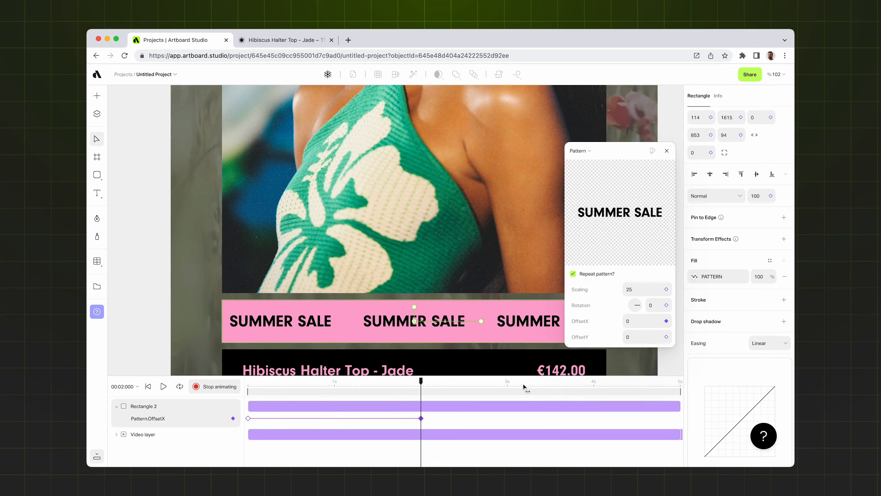
Set the pattern's OffsetX to 250 at the 2-second keyframe.
left_click(638, 324)
key("shift+Up")
key("shift+Up")
key("shift+Up")
key("shift+Up")
key("shift+Up")
key("shift+Up")
key("shift+Up")
key("shift+Up")
key("shift+Up")
key("shift+Up")
key("shift+Up")
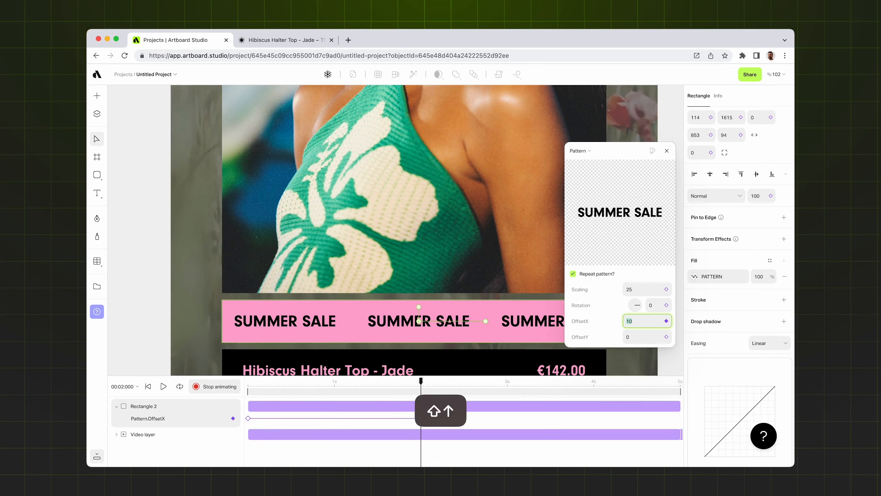
key("shift+Up")
key("shift+Up")
key("shift+Up")
key("shift+Up")
key("shift+Up")
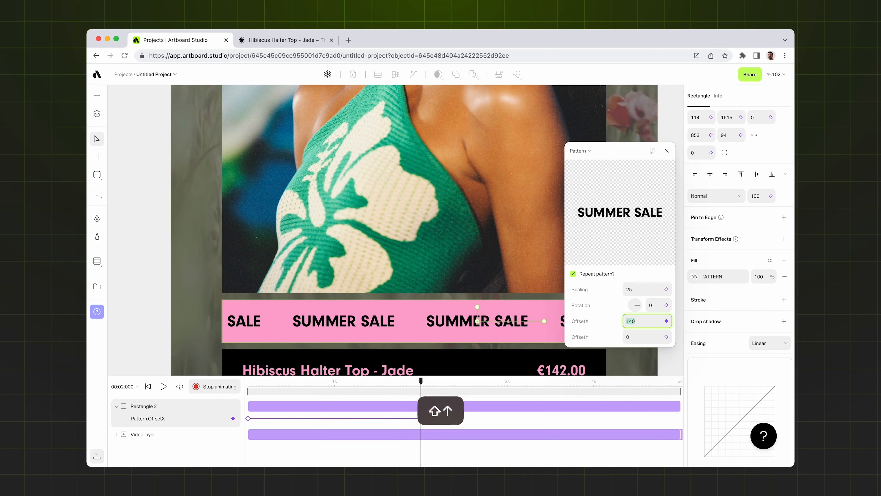
type("250")
key("Return")
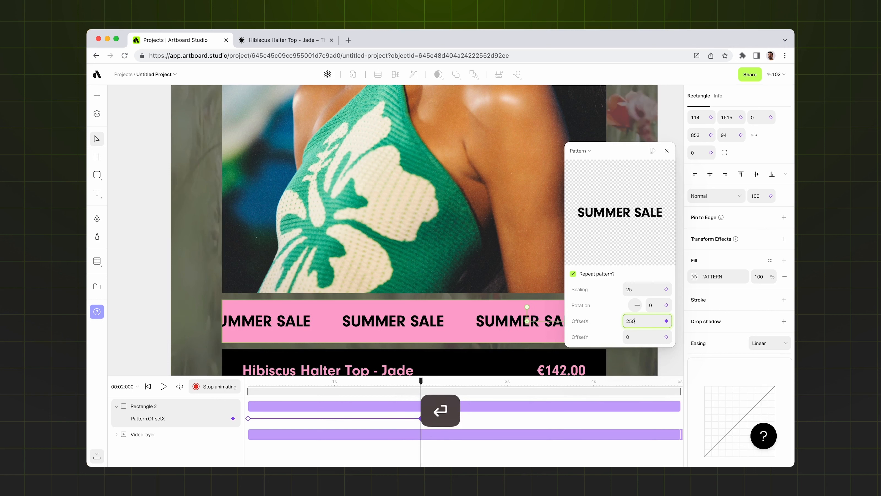
Play the banner's pattern animation from the start of the timeline and pause it.
left_click_drag(421, 380, 248, 381)
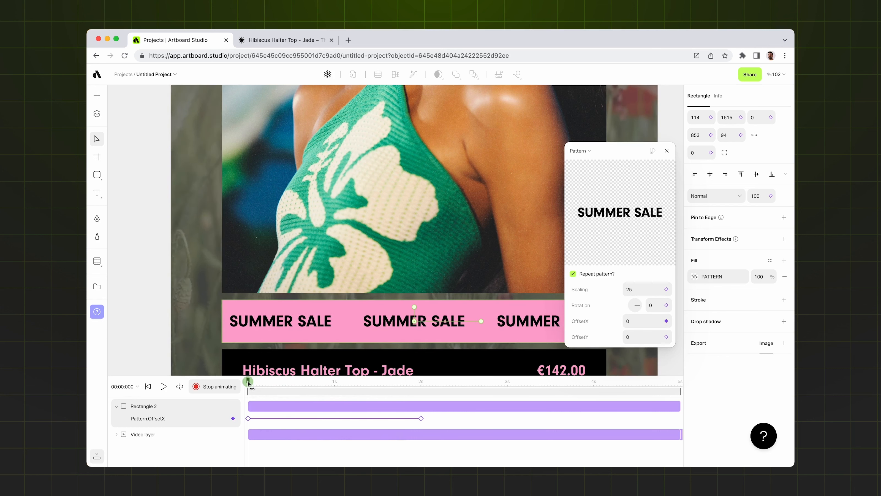
left_click(163, 388)
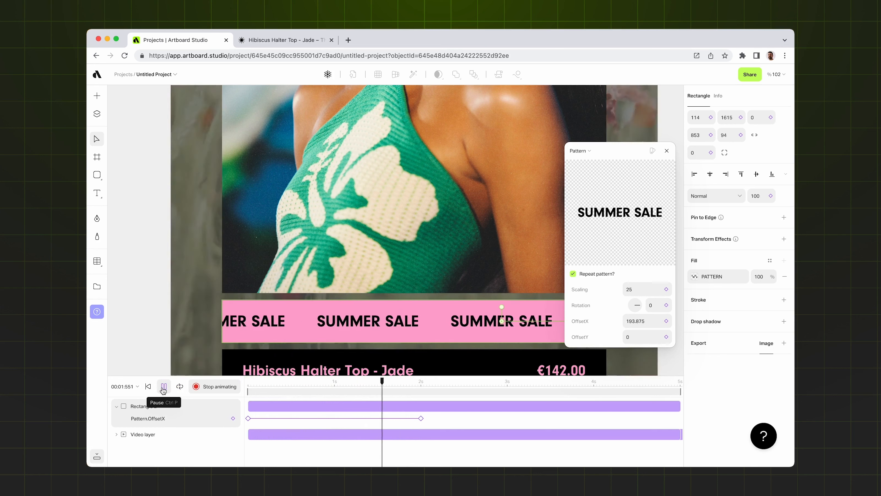
left_click(163, 387)
Move the ending OffsetX keyframe to 3 seconds, return the playhead to the start and close the pattern settings.
left_click(421, 419)
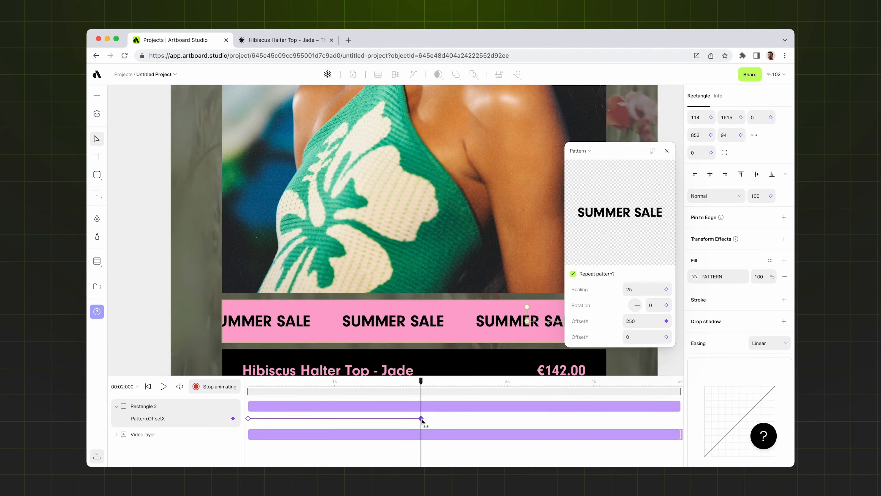
left_click_drag(423, 419, 508, 417)
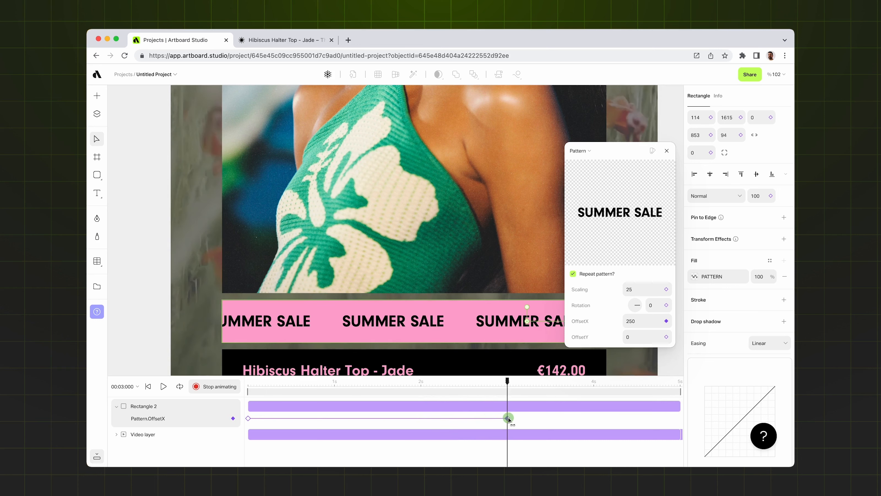
left_click(149, 386)
key("super+1")
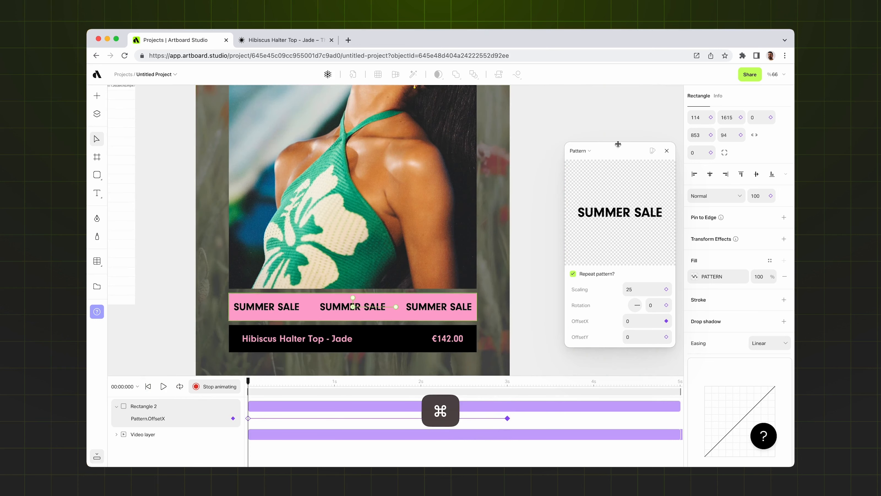
left_click(667, 151)
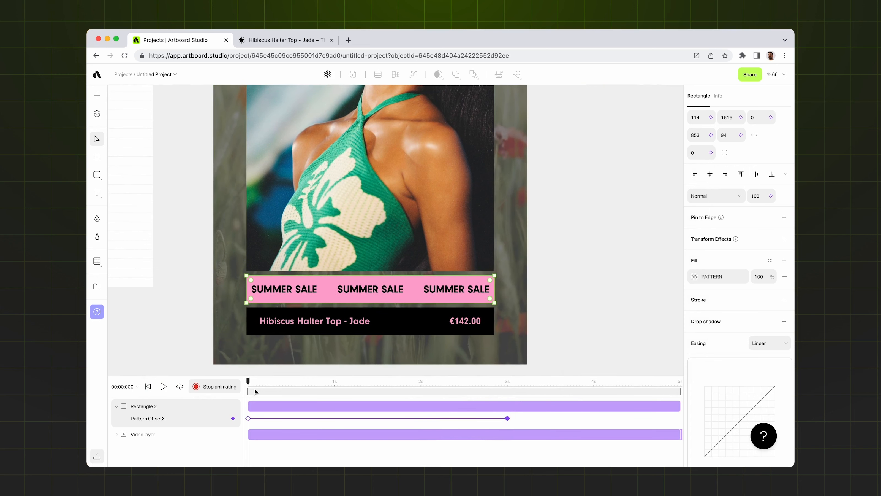
Play the banner's pattern animation with the 3-second keyframe and pause it near the end.
left_click(162, 389)
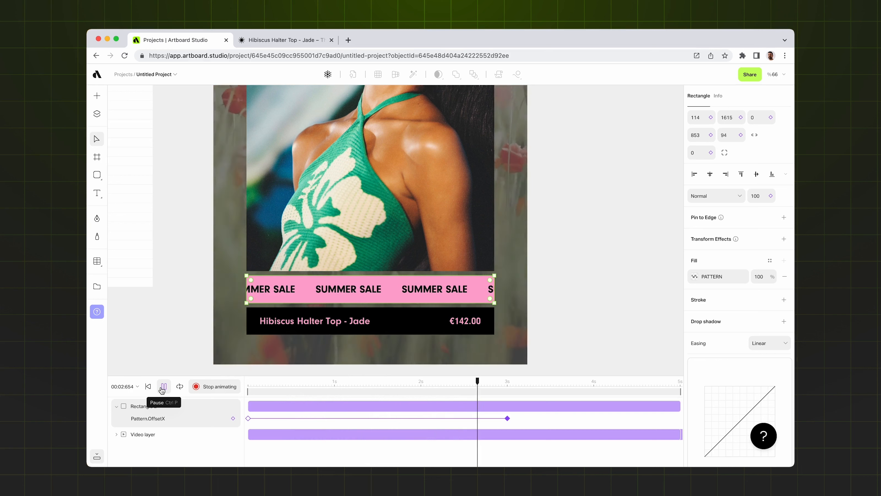
left_click(163, 389)
Change the easing between the two OffsetX keyframes to Quad and reshape its curve with overshooting handles into a custom easing.
left_click(351, 408)
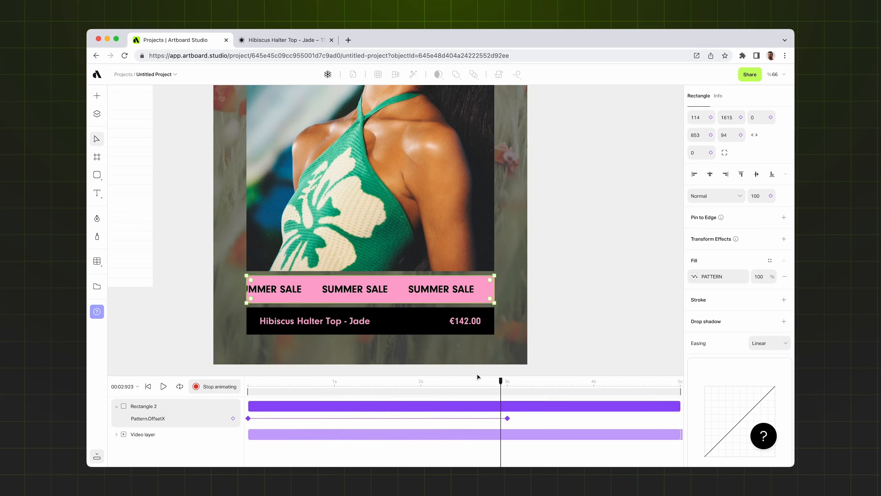
scroll(707, 343, "down", 3)
scroll(708, 348, "down", 2)
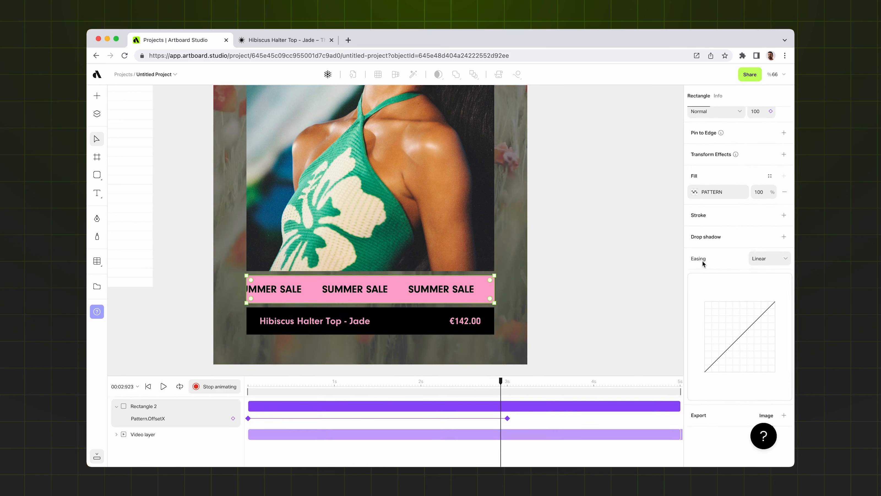
scroll(720, 276, "down", 1)
left_click(764, 255)
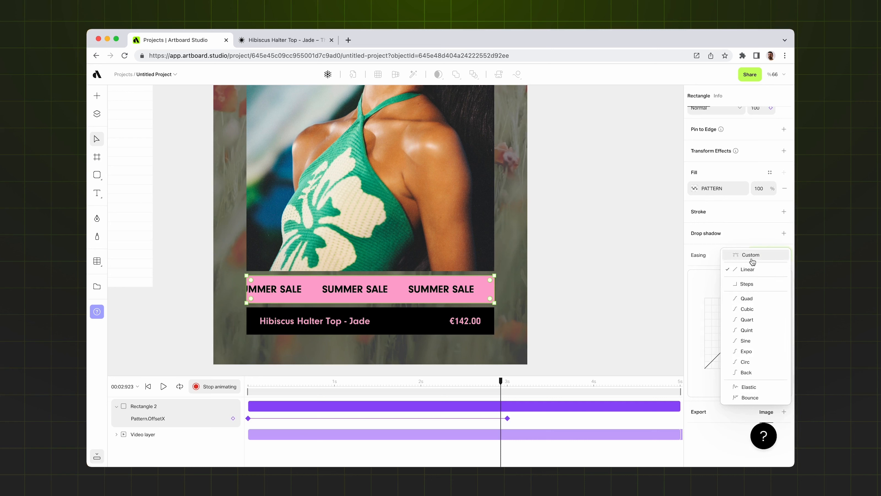
left_click(747, 299)
left_click_drag(742, 301, 756, 276)
left_click_drag(737, 366, 727, 391)
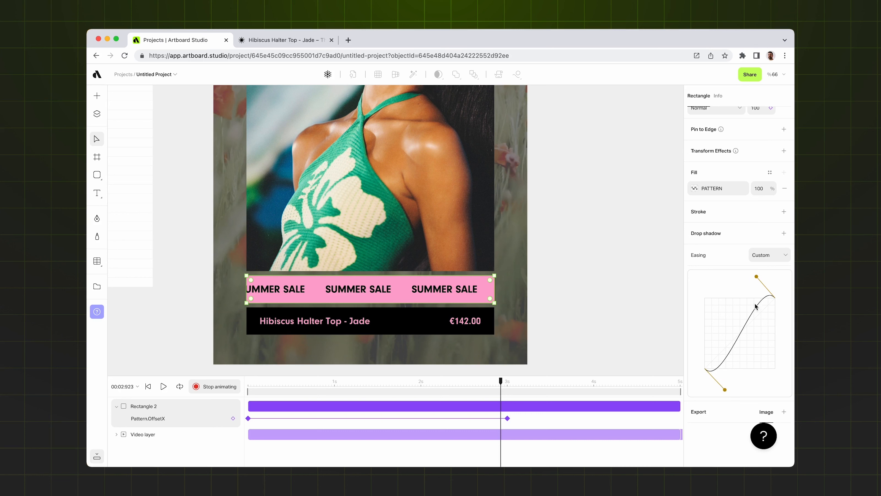
Play the banner animation repeatedly from the start of the timeline to check the custom easing.
left_click(147, 386)
left_click(164, 387)
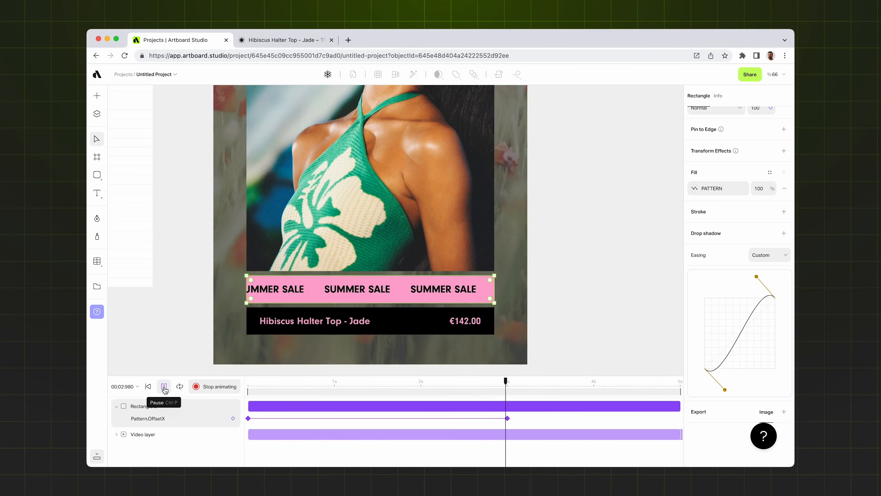
left_click(164, 387)
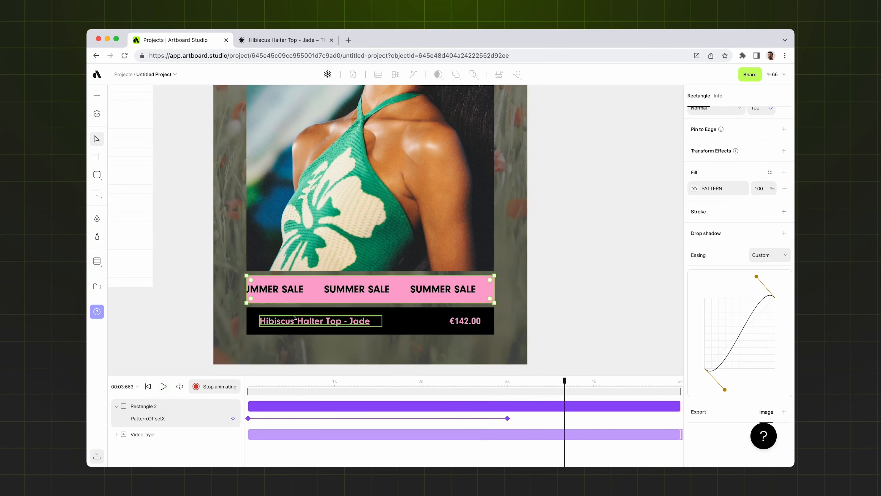
left_click(148, 387)
left_click(163, 386)
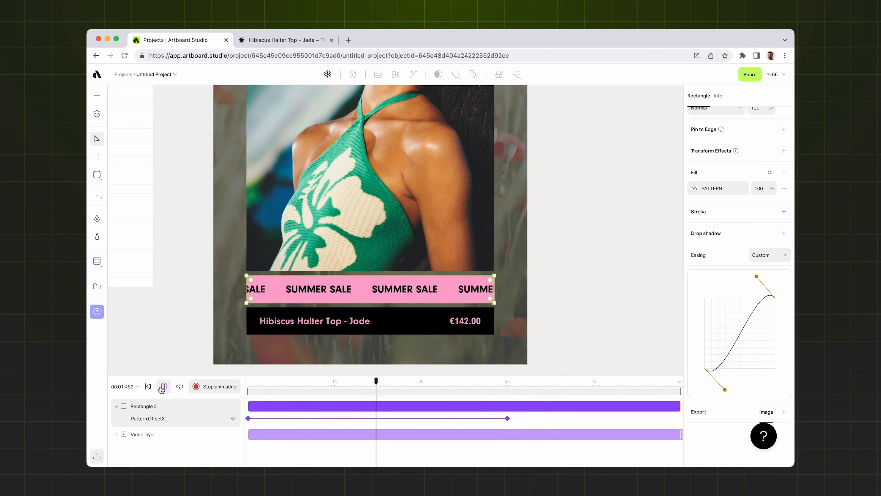
left_click(161, 387)
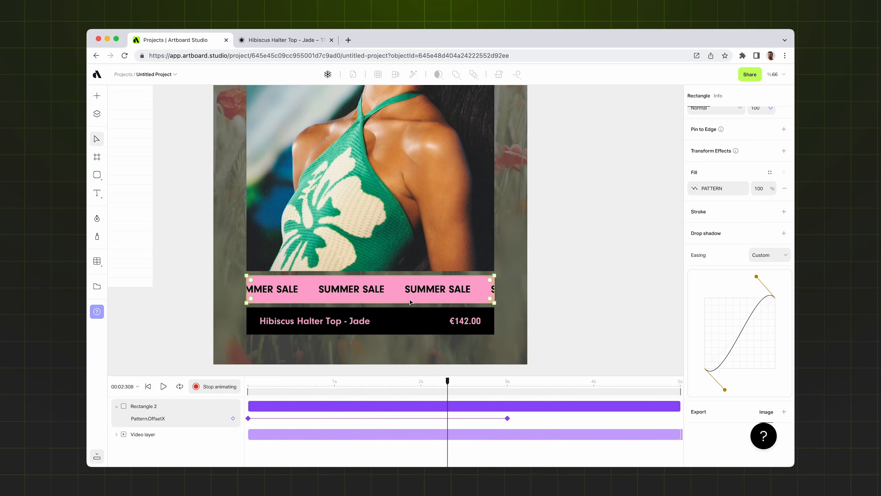
left_click(163, 387)
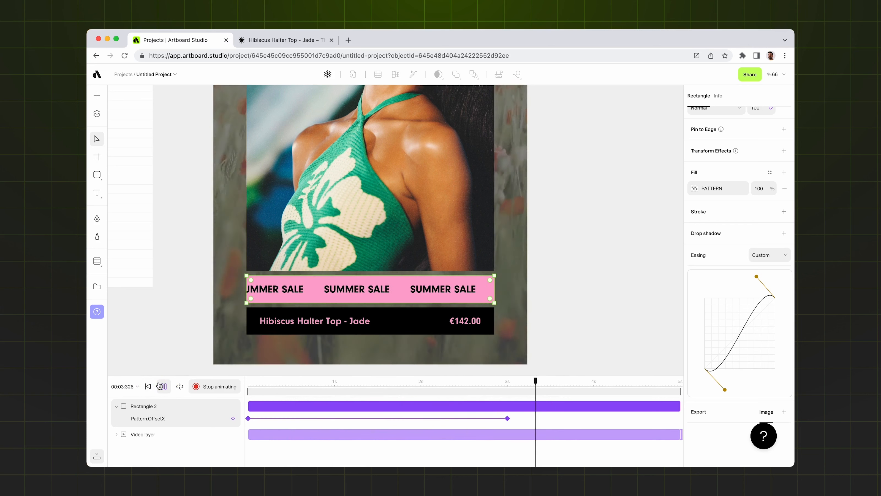
left_click(162, 386)
Set the easing between the OffsetX keyframes to Quad and preview the banner animation.
left_click(779, 257)
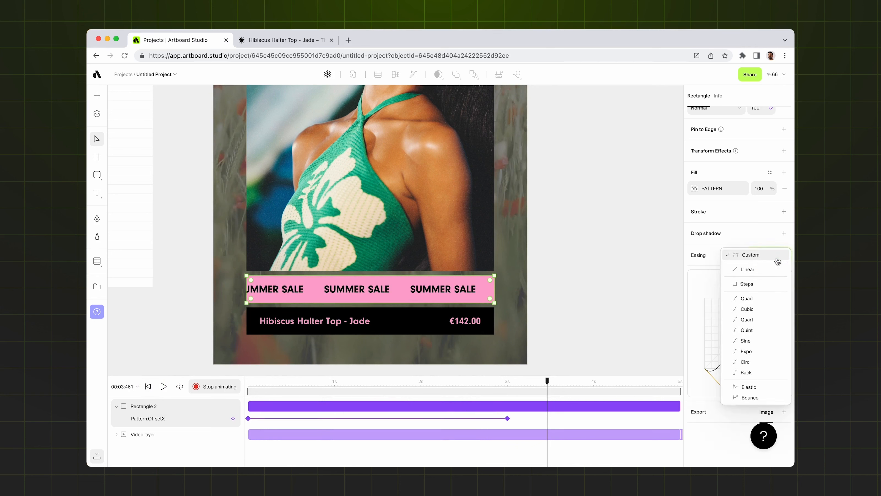
left_click(757, 299)
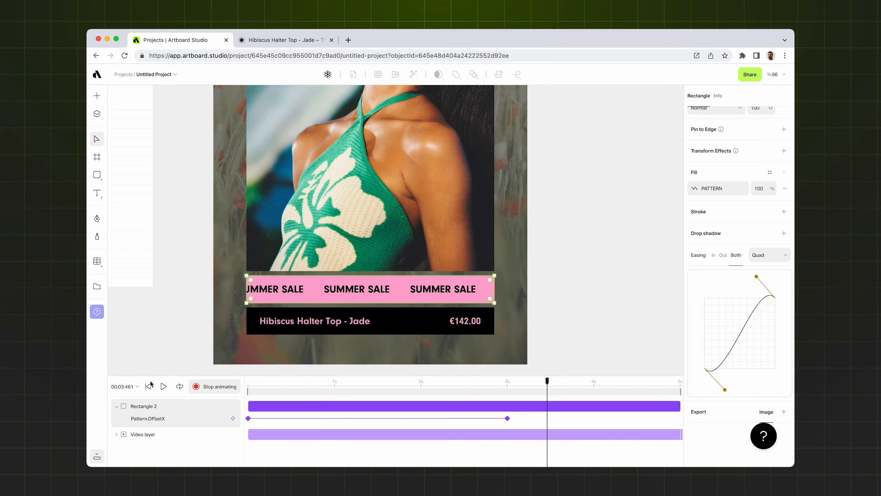
left_click(162, 386)
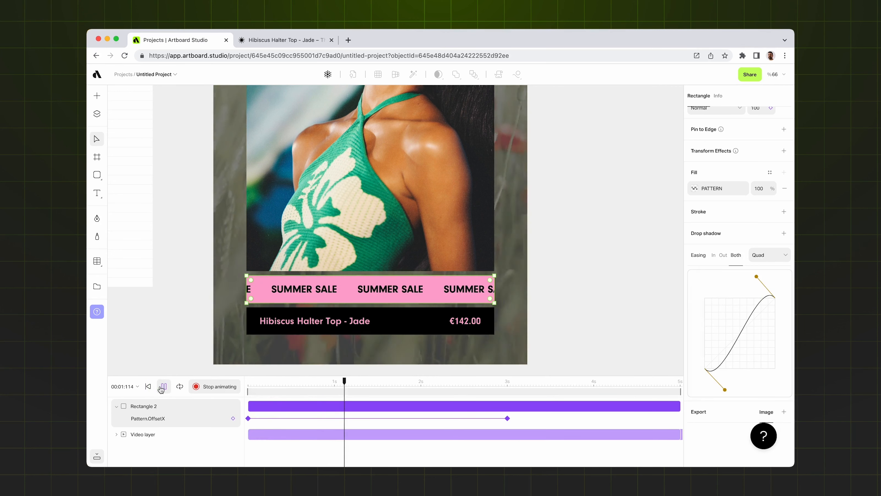
key("space")
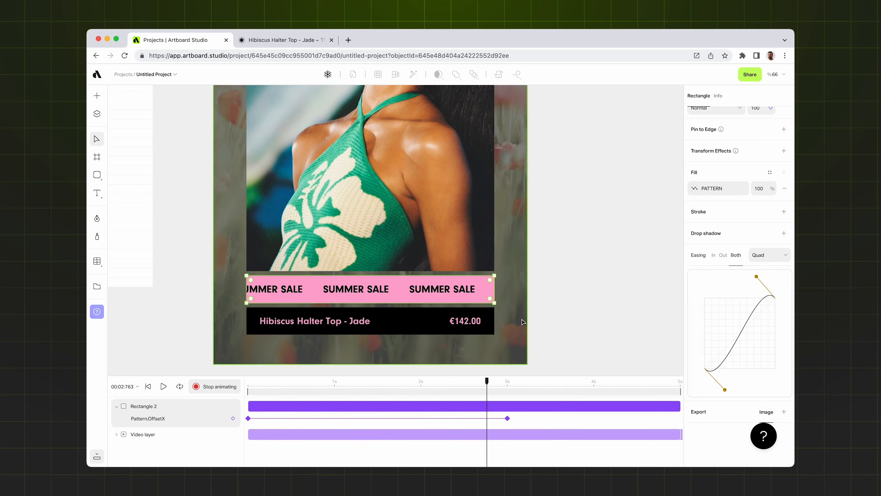
Set the easing between the OffsetX keyframes to Cubic and preview the banner animation from the start.
left_click(763, 255)
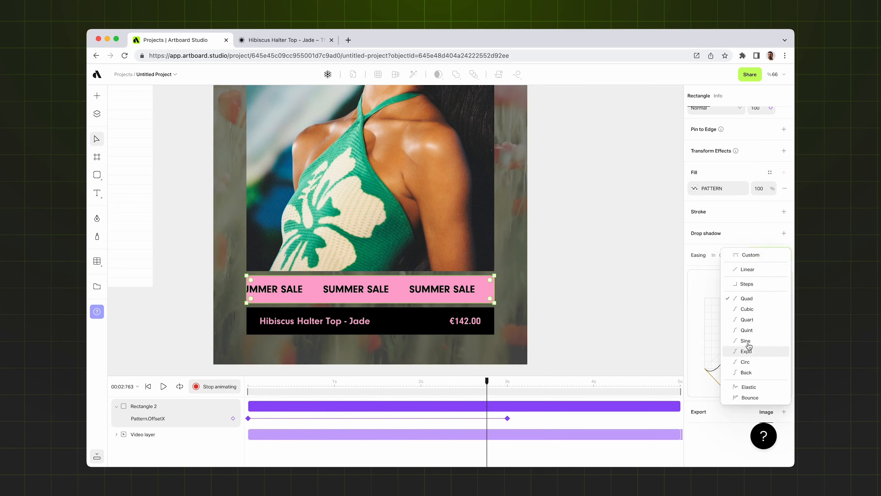
left_click(747, 309)
left_click(148, 386)
left_click(163, 386)
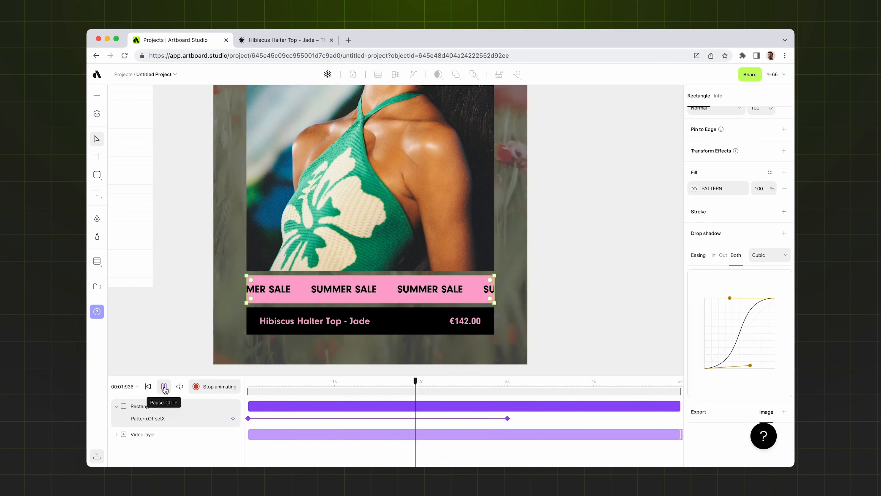
left_click(164, 387)
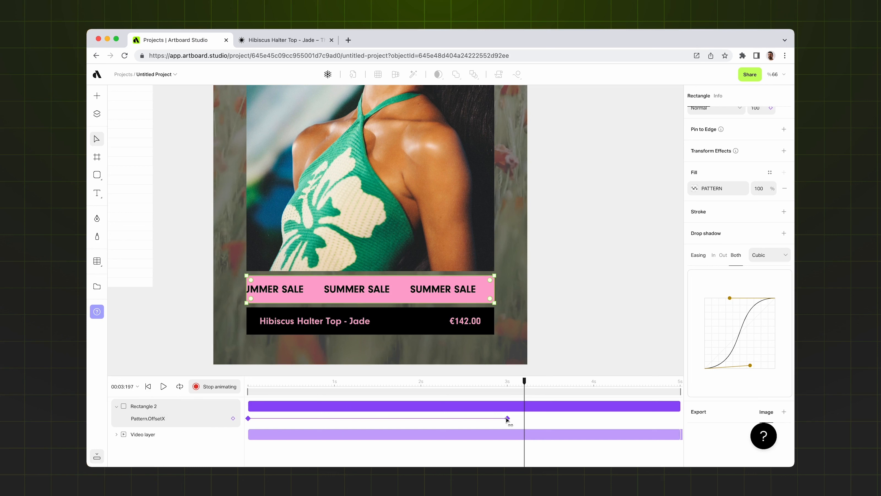
Move the ending OffsetX keyframe to about 2.44 seconds and preview the banner animation.
left_click_drag(506, 418, 459, 415)
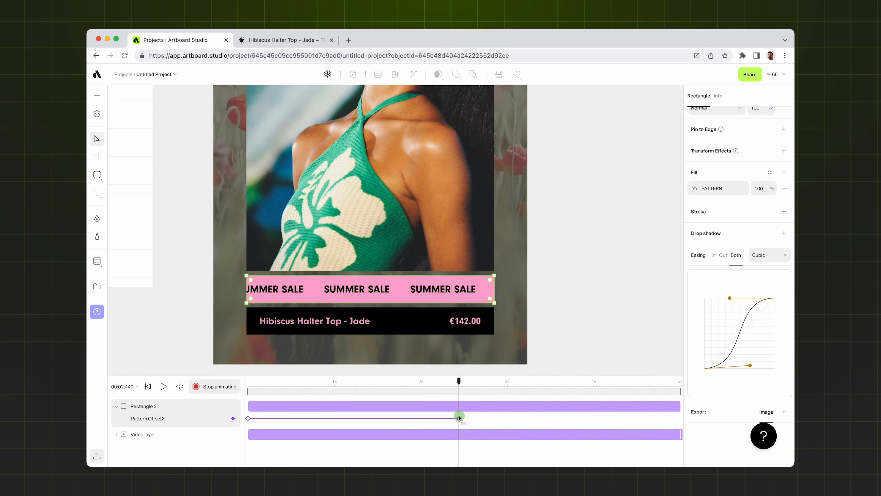
left_click(163, 386)
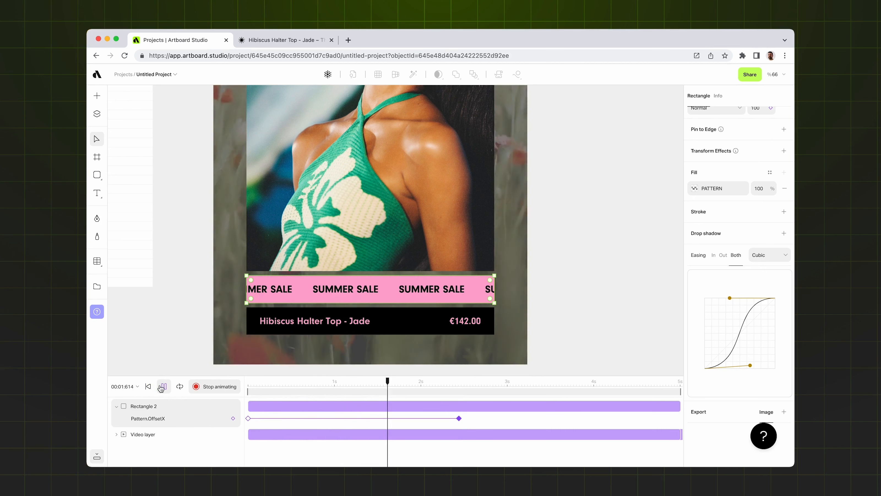
left_click(161, 387)
Add a third pattern OffsetX keyframe with the value 0 at 5 seconds, the end of the timeline.
left_click_drag(483, 386, 680, 392)
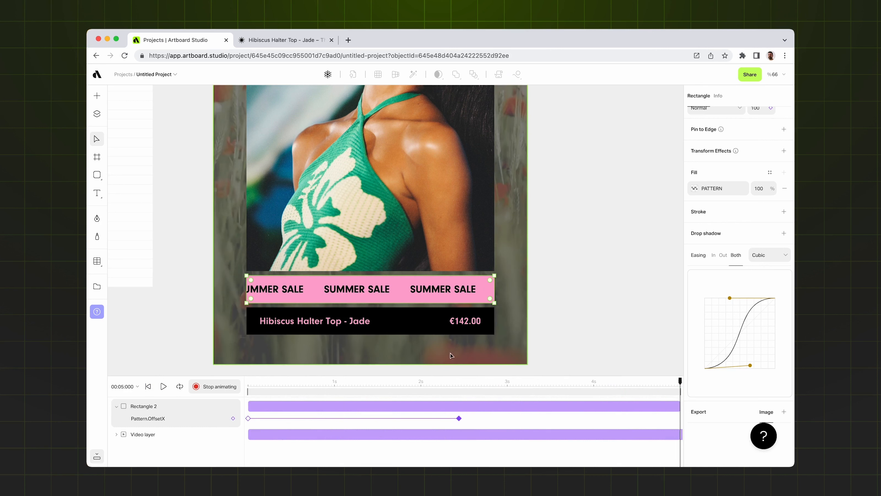
left_click(695, 190)
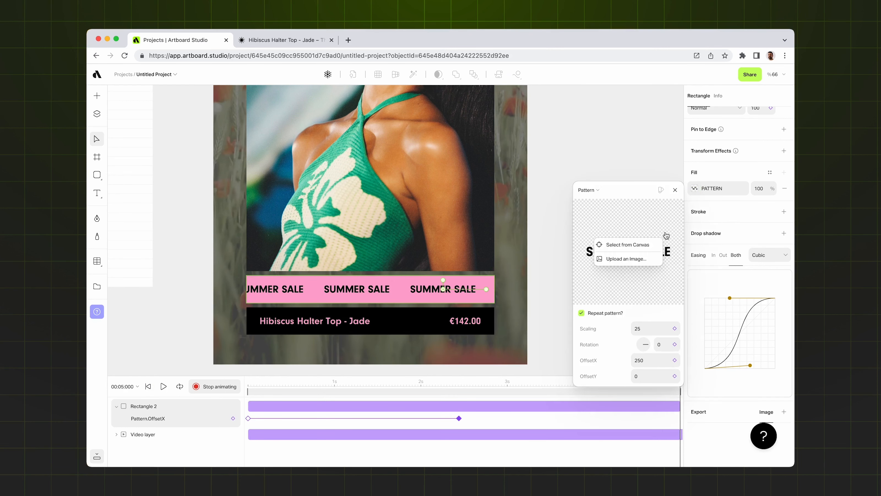
left_click(648, 360)
type("0")
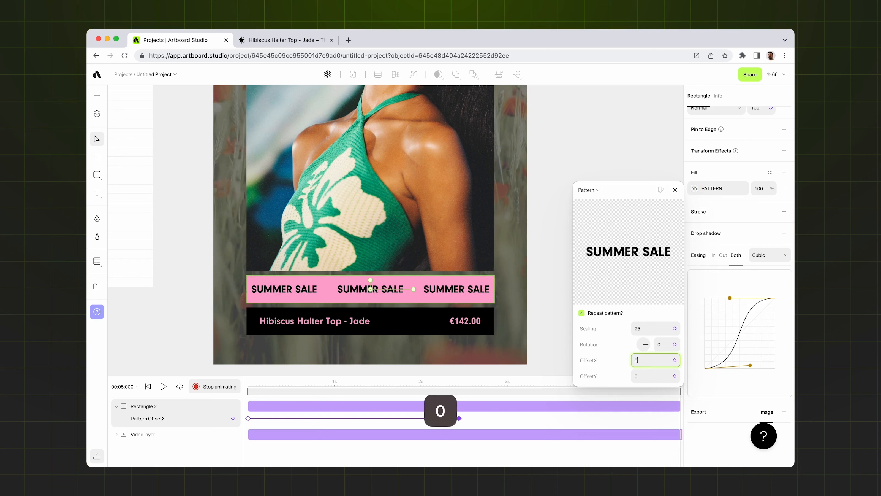
key("Return")
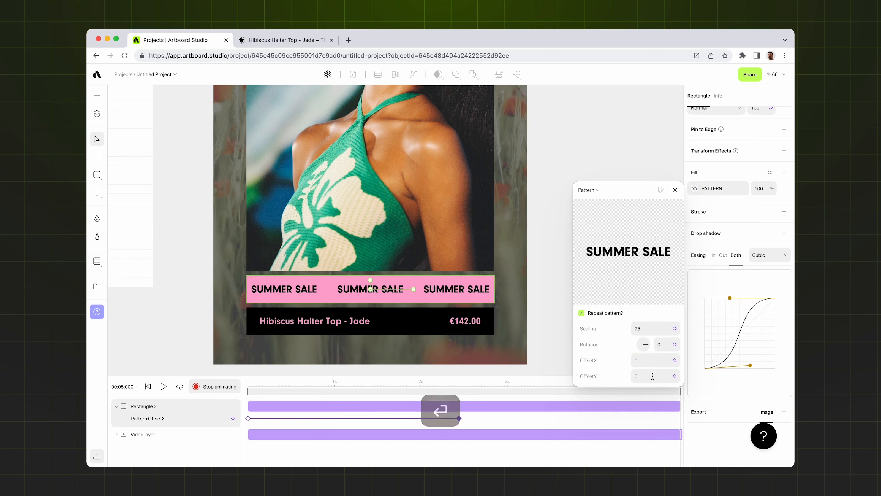
left_click(651, 361)
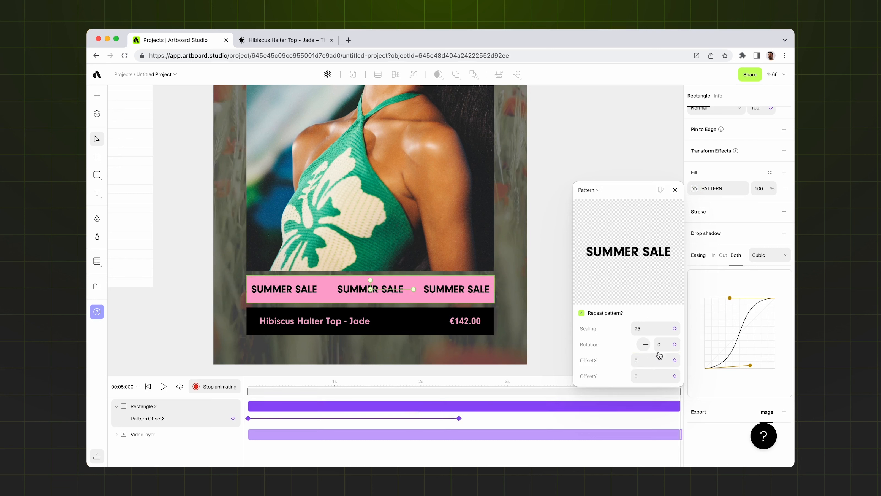
left_click(674, 360)
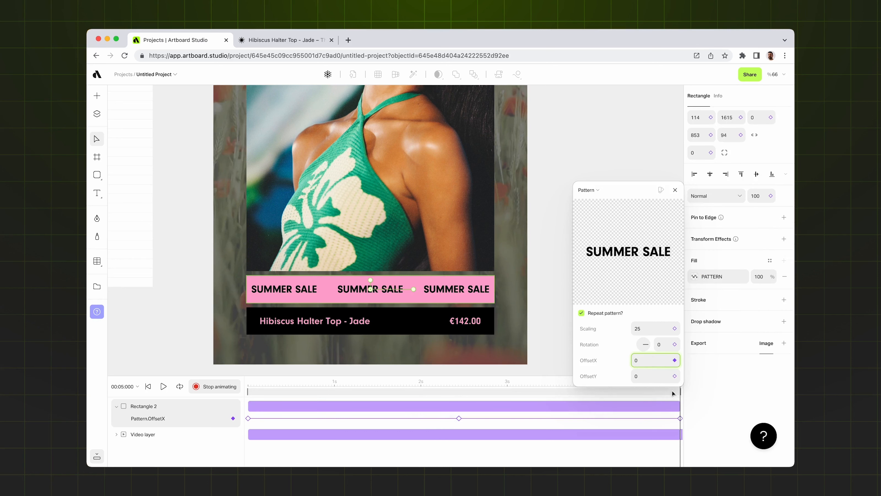
Close the pattern settings and play the banner's back-and-forth animation from the start of the timeline.
left_click_drag(244, 381, 680, 398)
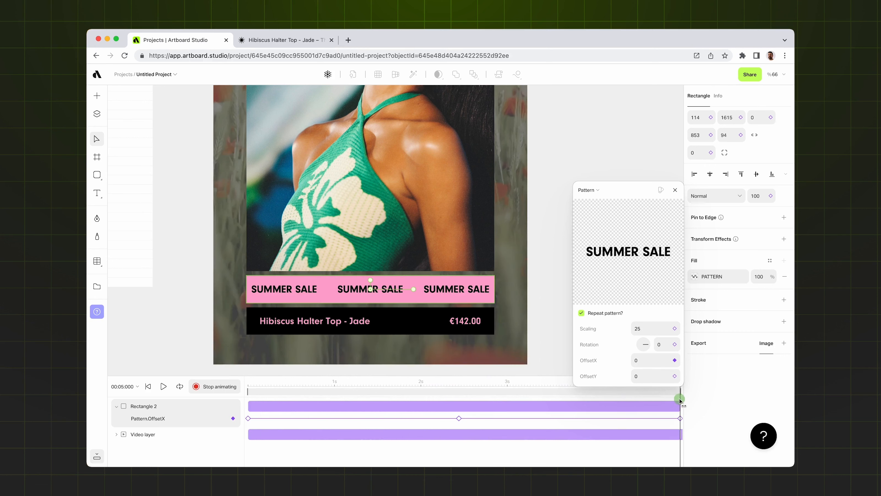
left_click(675, 189)
left_click(148, 387)
left_click(164, 386)
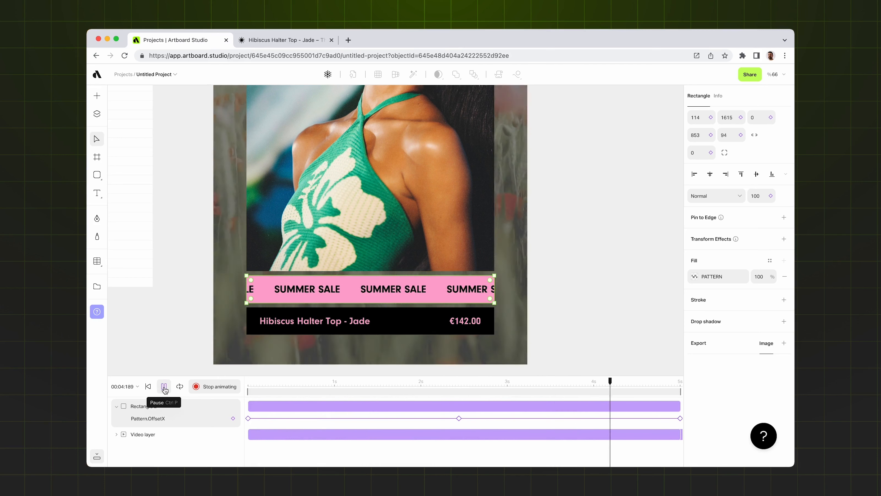
left_click(165, 386)
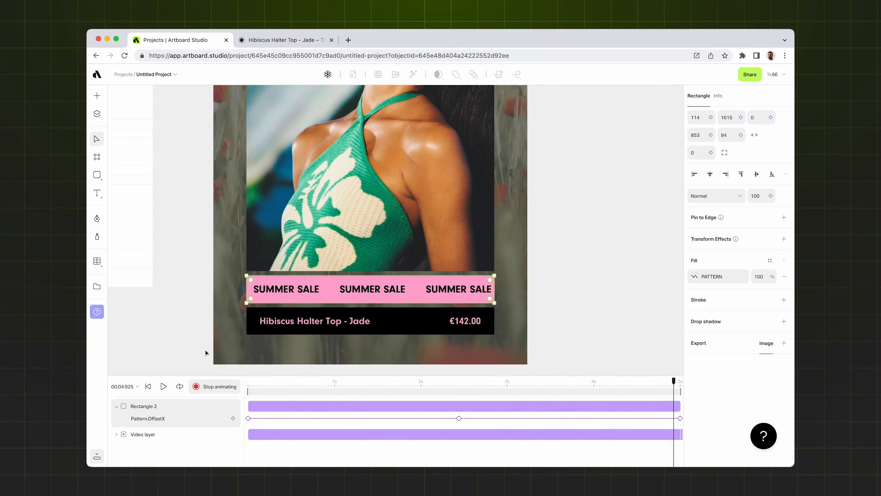
Apply a Typewriter Animation to the product name text from 0 seconds and expand its track in the timeline.
left_click(314, 327)
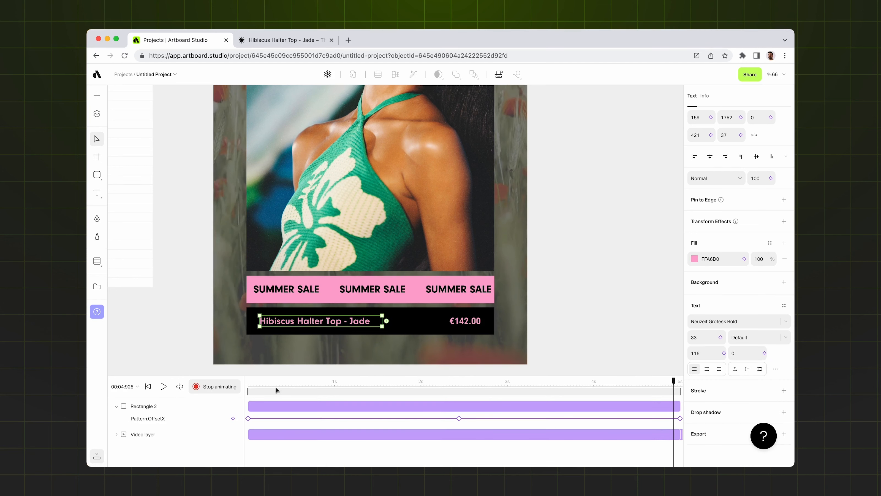
left_click_drag(279, 384, 248, 383)
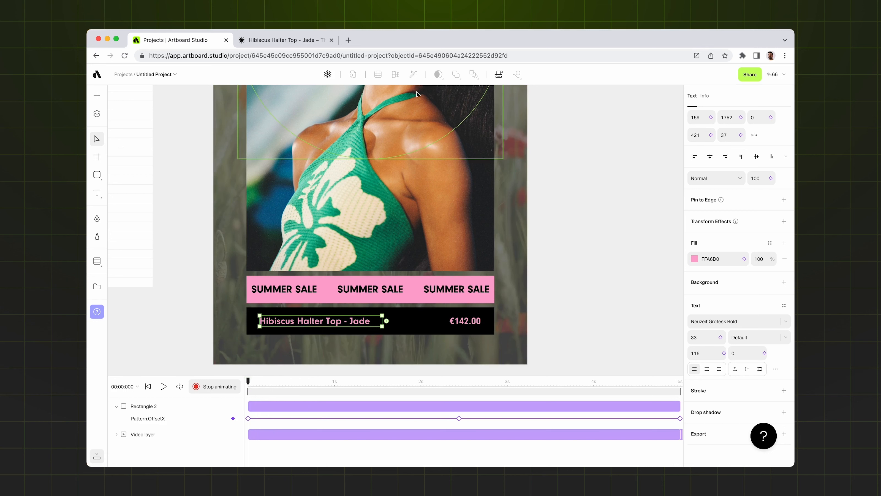
left_click(500, 75)
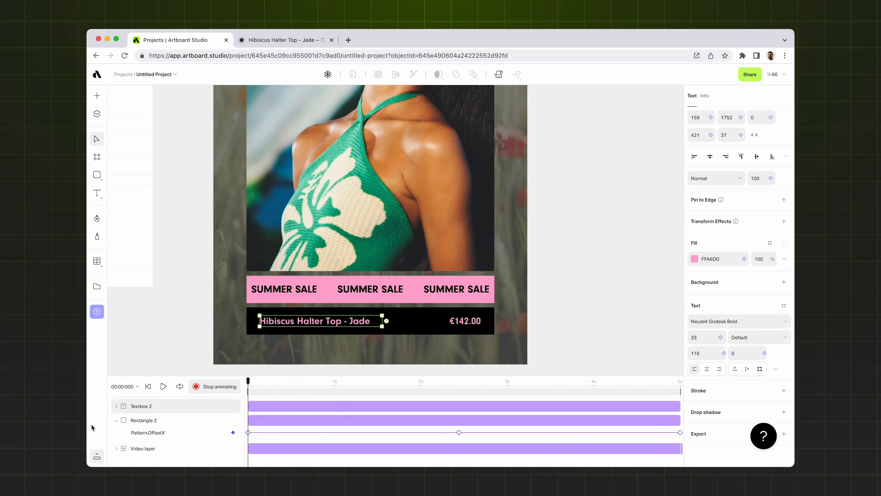
left_click(116, 406)
mouse_move(247, 382)
left_mouse_down()
mouse_move(428, 386)
mouse_move(250, 392)
left_mouse_up()
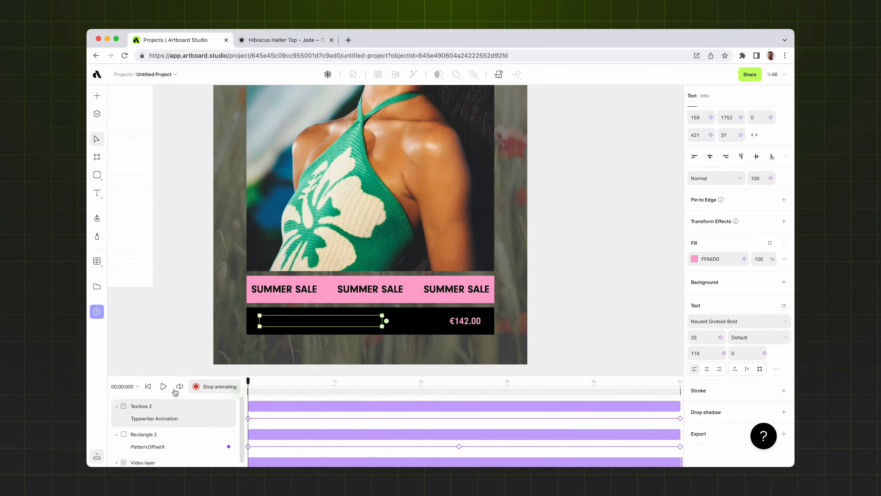
Preview the product name's typewriter animation and move its ending keyframe to 1 second.
left_click(164, 388)
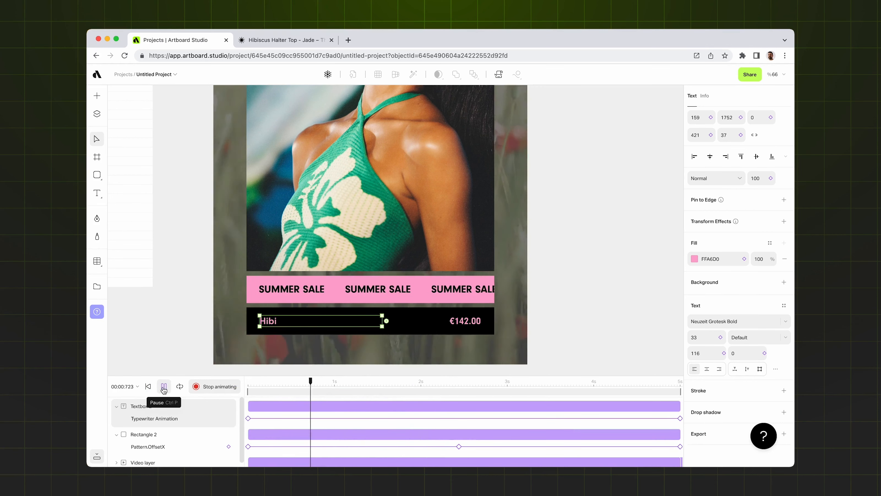
left_click(164, 386)
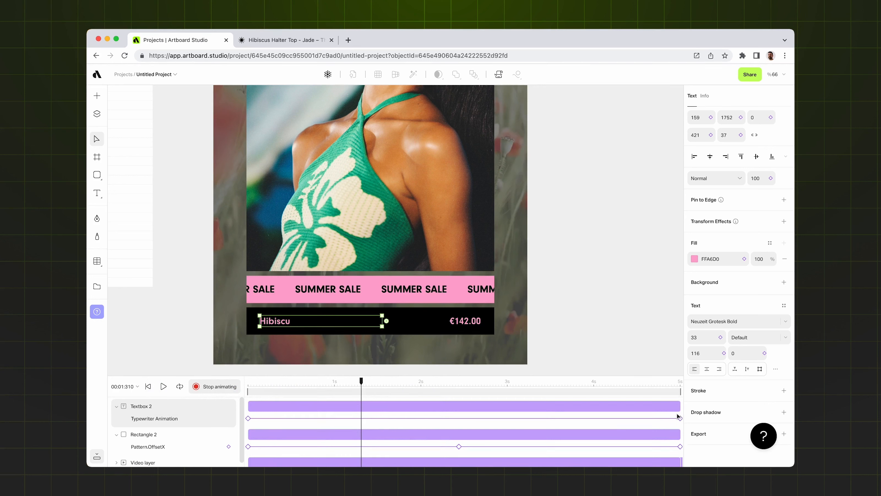
left_click_drag(680, 419, 334, 418)
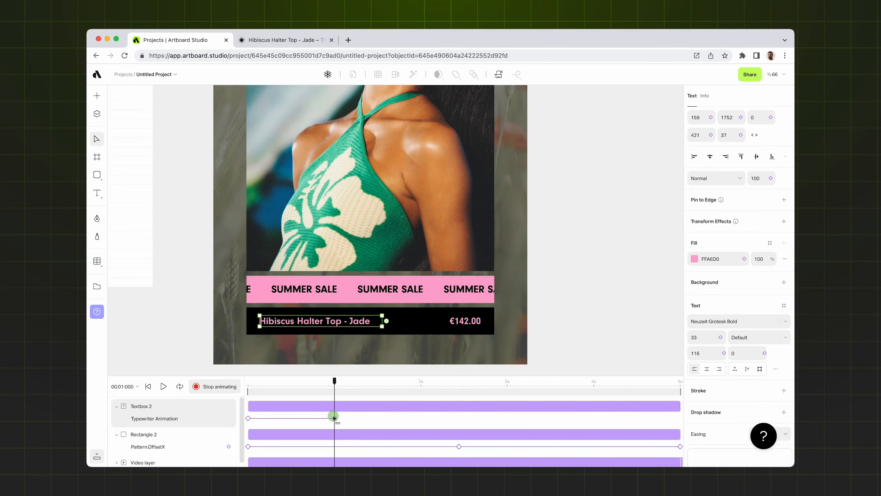
Play the product name's typewriter animation from the start of the timeline, then pause playback.
left_click(148, 386)
left_click(164, 389)
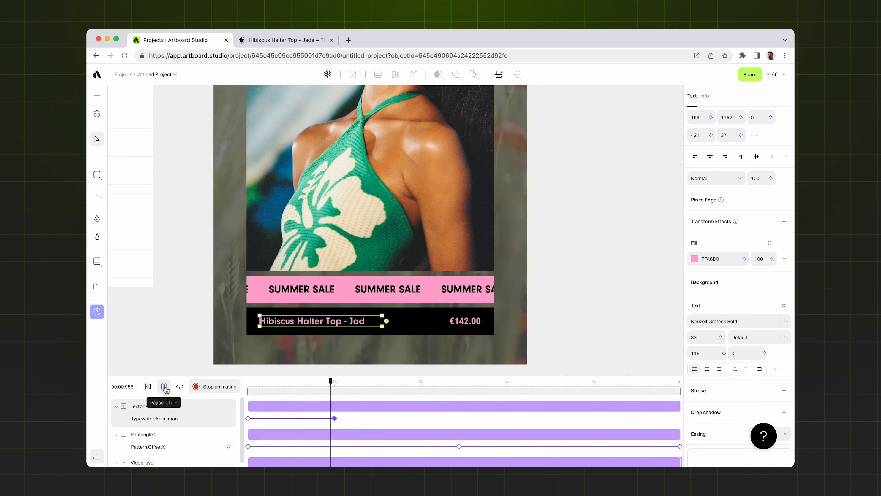
left_click(165, 387)
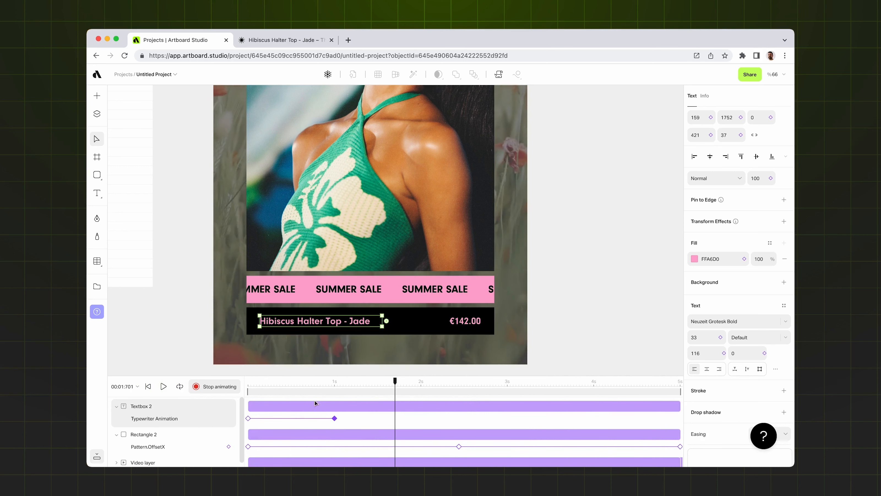
Apply a Typewriter Animation to the price text from 0 seconds, move its ending keyframe to 1 second, and preview it.
left_click(463, 323)
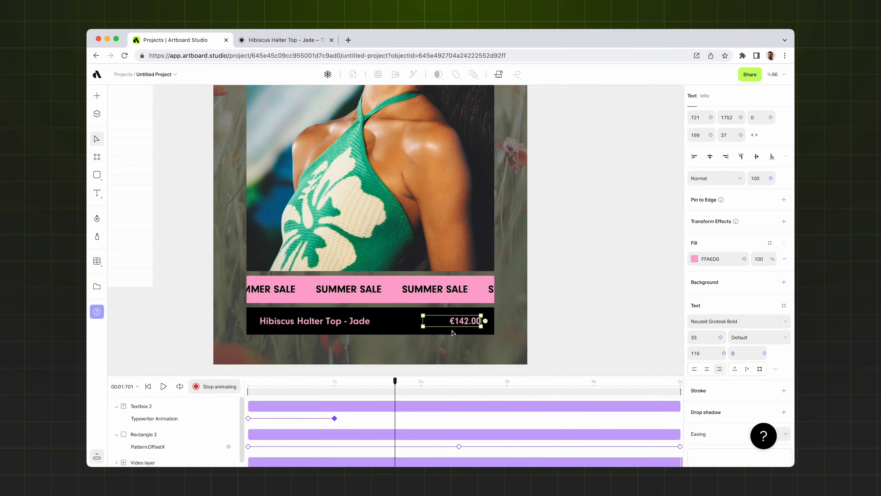
left_click_drag(396, 382, 248, 381)
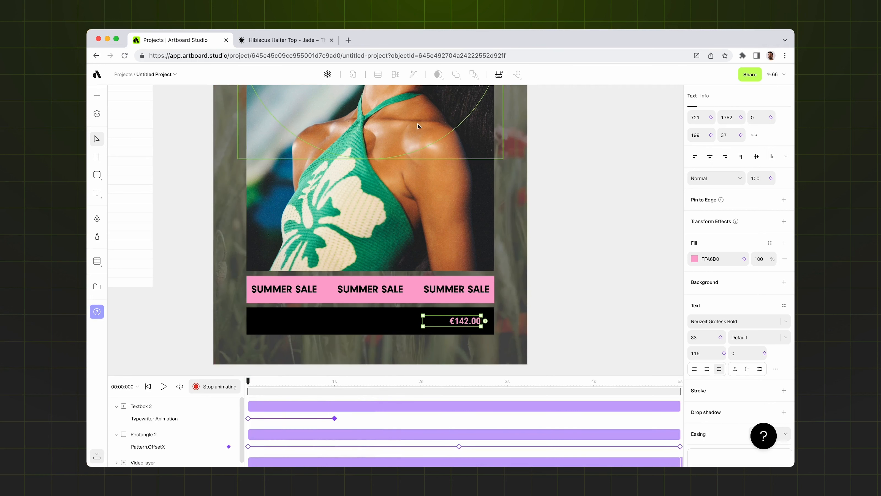
left_click(499, 74)
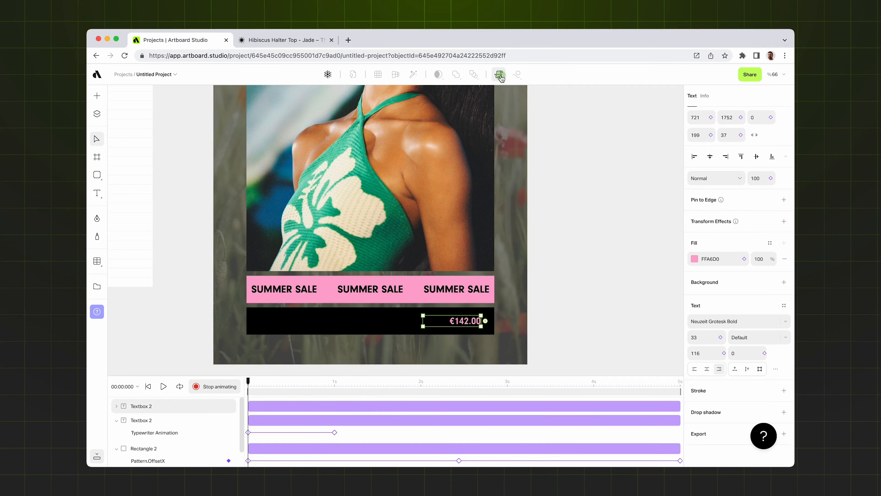
left_click(116, 407)
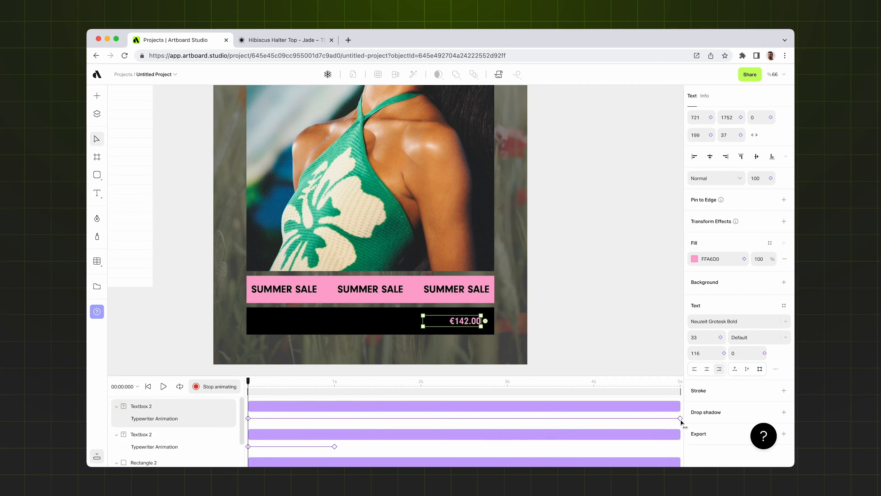
left_click_drag(680, 419, 334, 418)
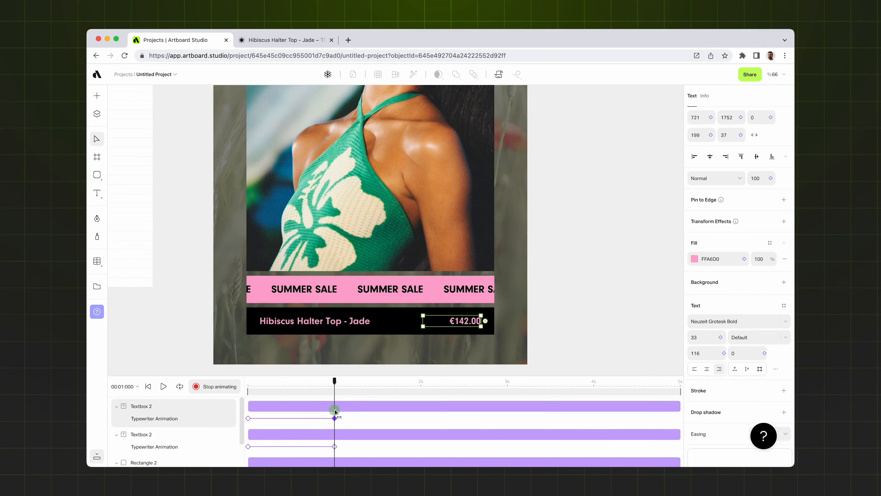
left_click(163, 386)
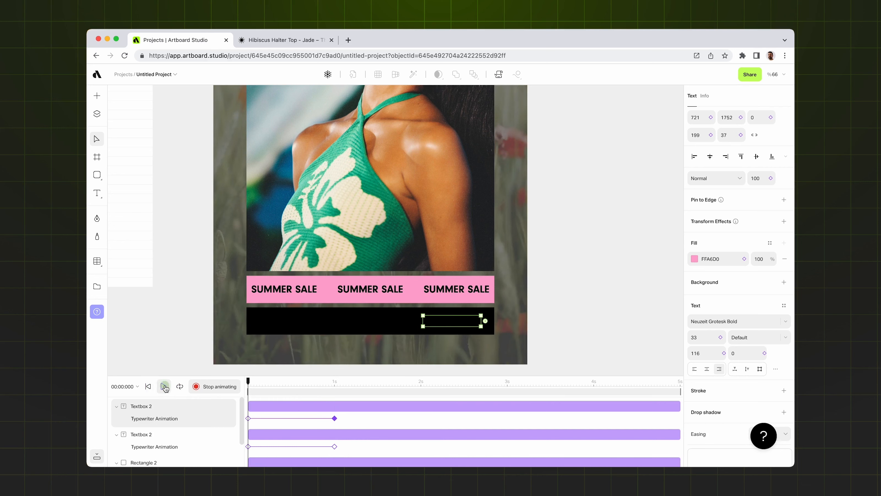
left_click(592, 341)
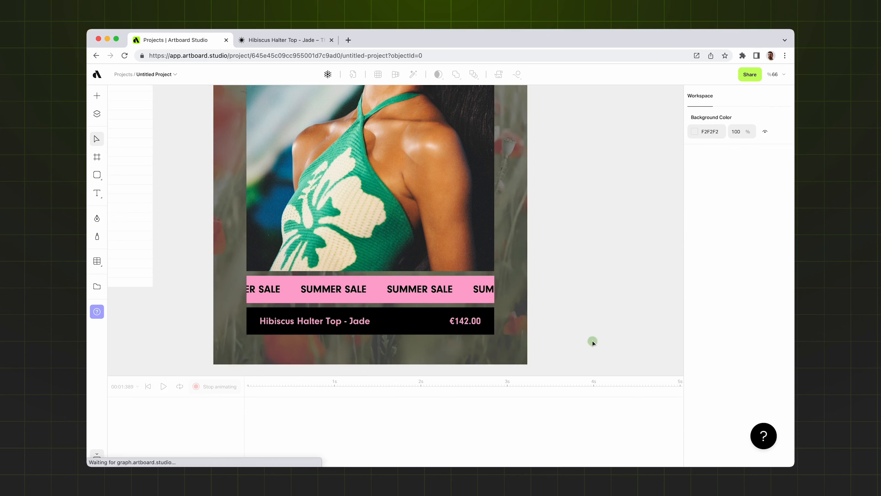
Collapse the timeline tracks and review the complete Artboard 1 animation by playing and scrubbing it.
scroll(550, 304, "down", 5)
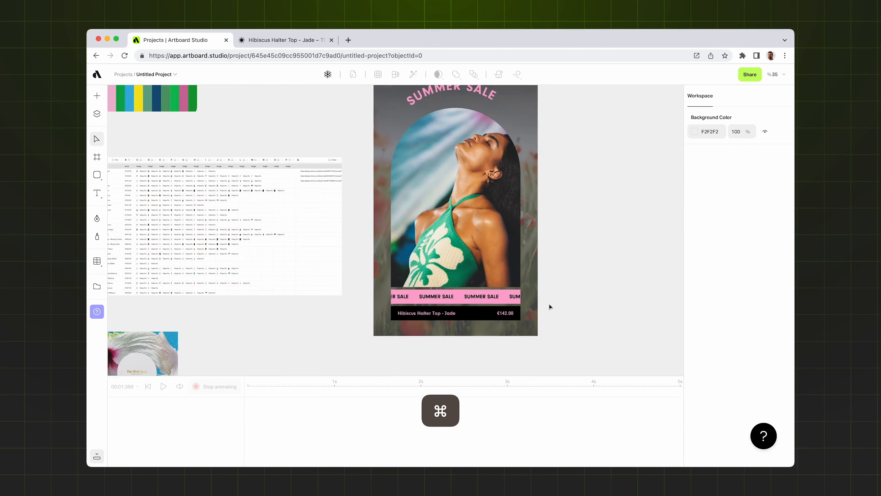
scroll(472, 185, "up", 3)
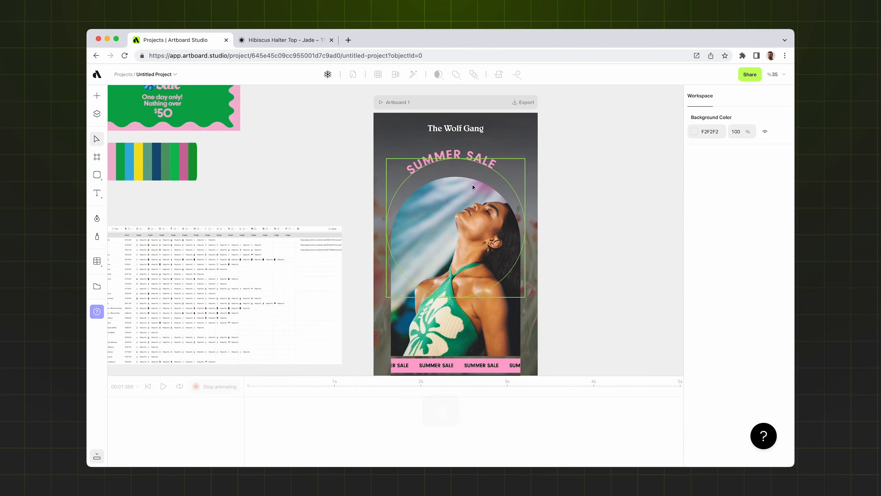
left_click(97, 457)
left_click(451, 103)
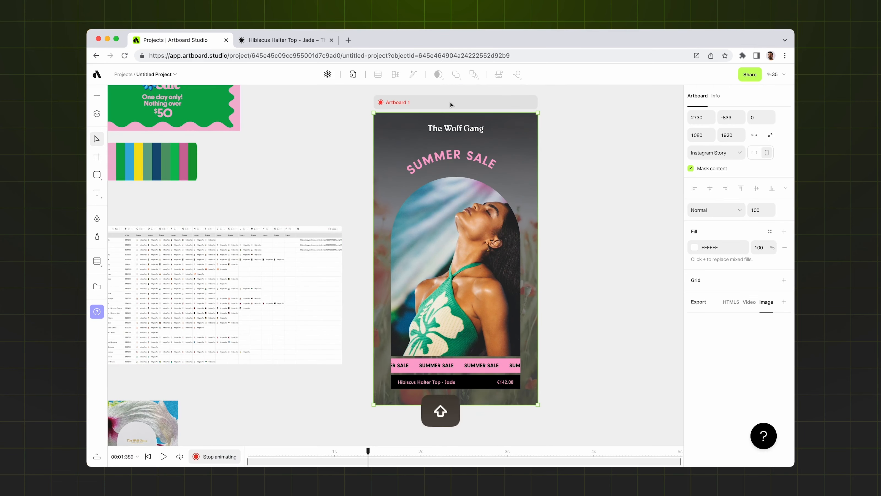
key("shift+2")
key("space")
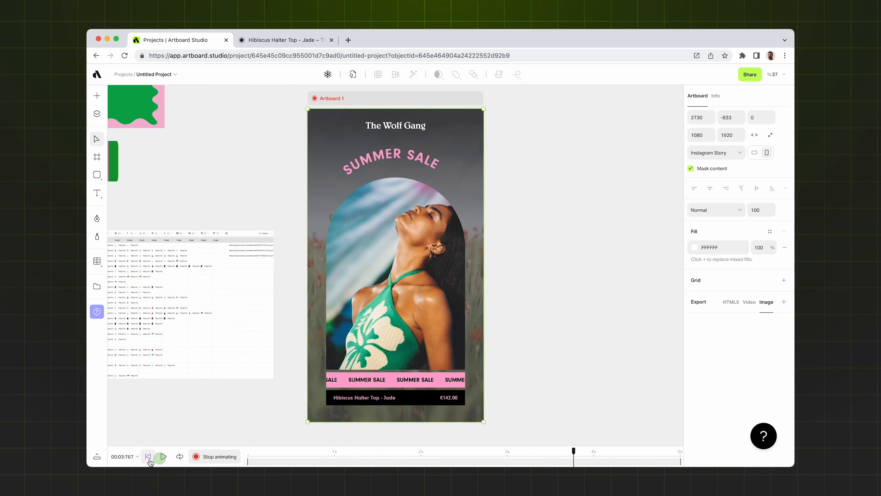
left_click(164, 456)
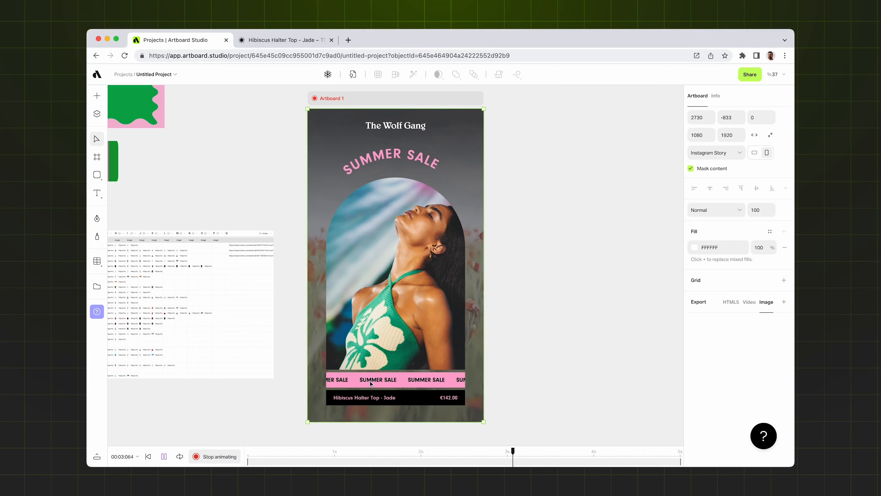
left_click_drag(255, 451, 392, 448)
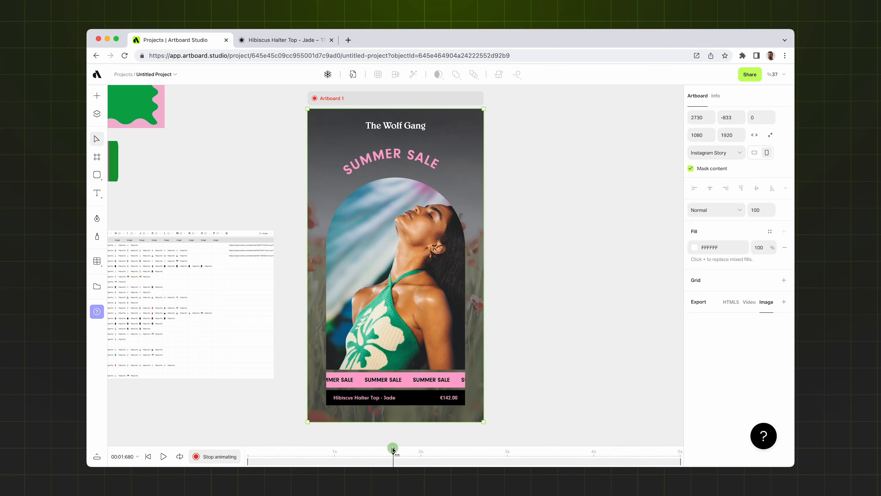
Select the product data table and examine its connections to Artboard 1 and the background video links in column Q.
left_click(243, 361)
scroll(283, 274, "left", 3)
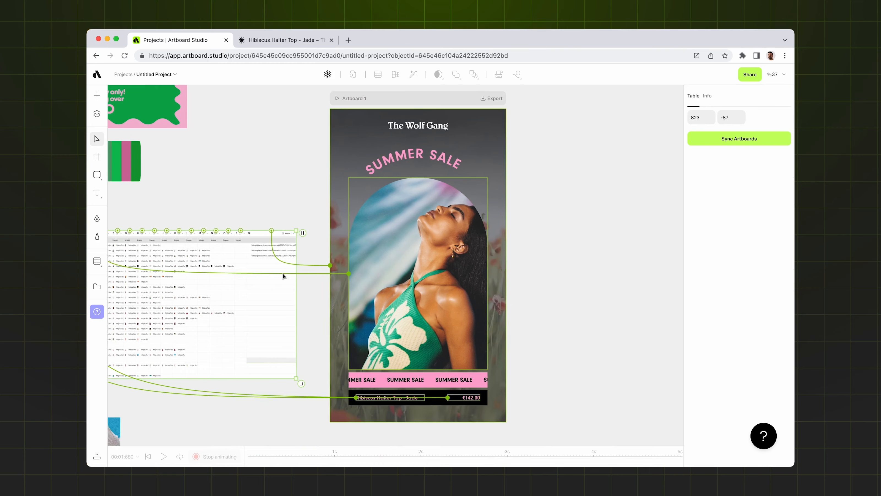
scroll(283, 273, "left", 8)
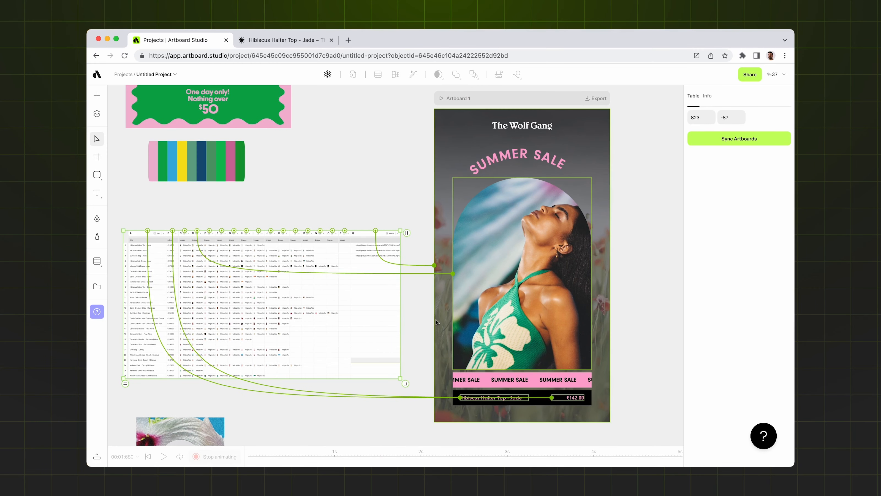
scroll(436, 323, "right", 4)
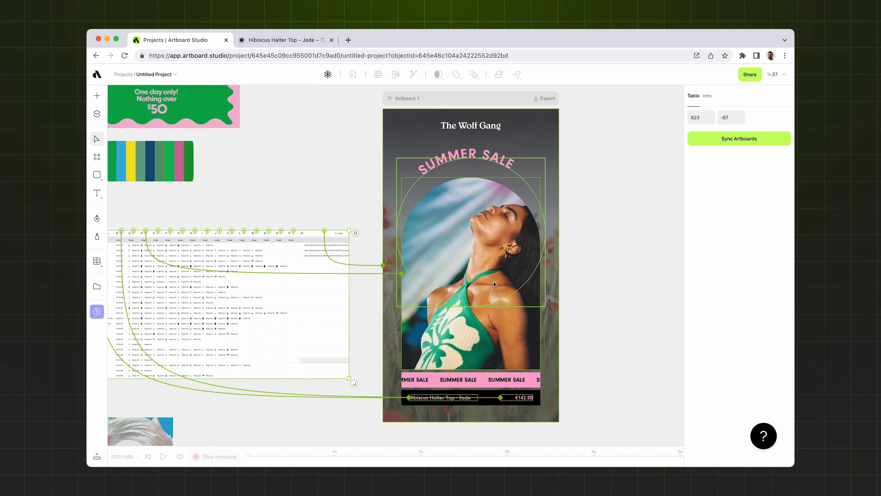
scroll(316, 277, "up", 5)
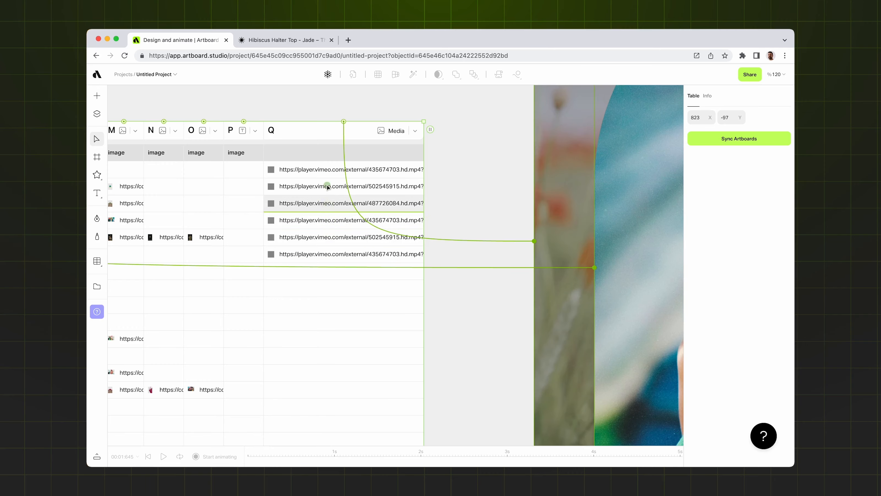
scroll(325, 222, "down", 3)
scroll(324, 221, "down", 5)
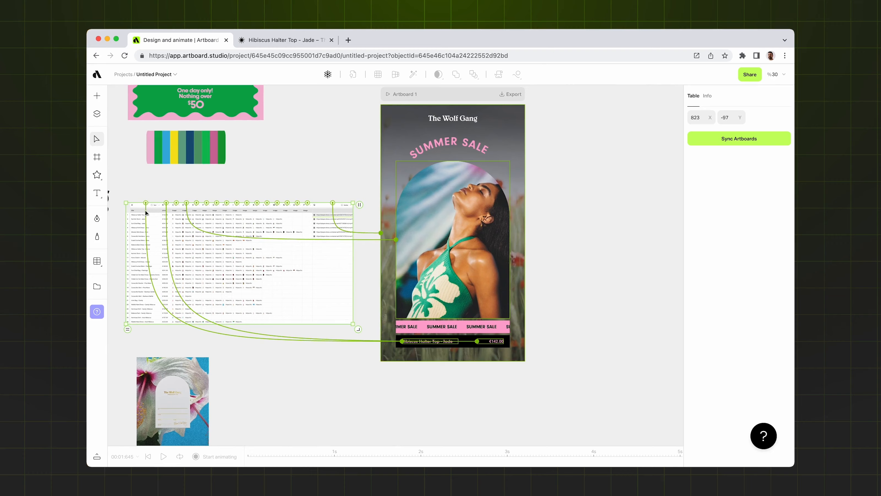
Examine the table's product names, prices and image links down to the last row, then deselect the table.
scroll(124, 325, "up", 5)
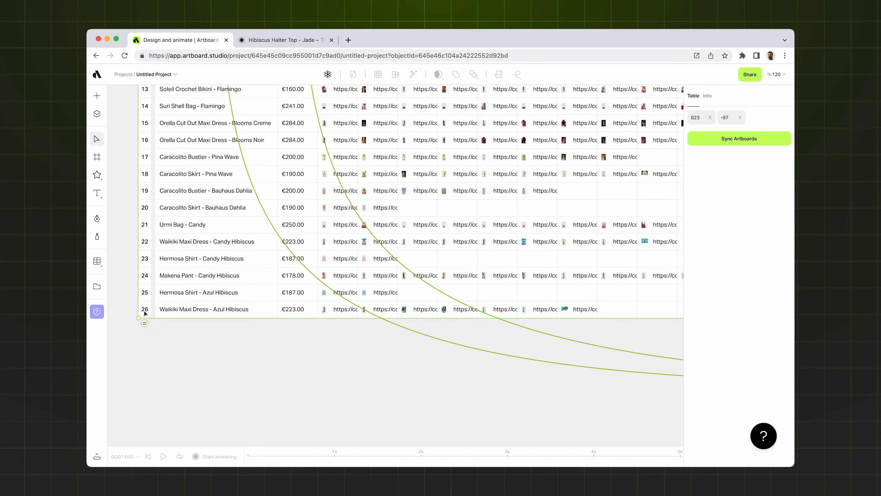
scroll(347, 249, "up", 4)
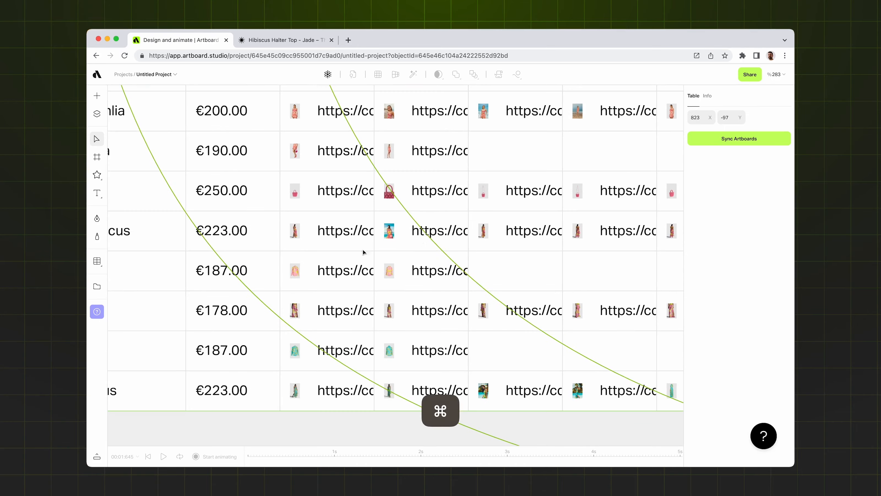
scroll(176, 285, "down", 4)
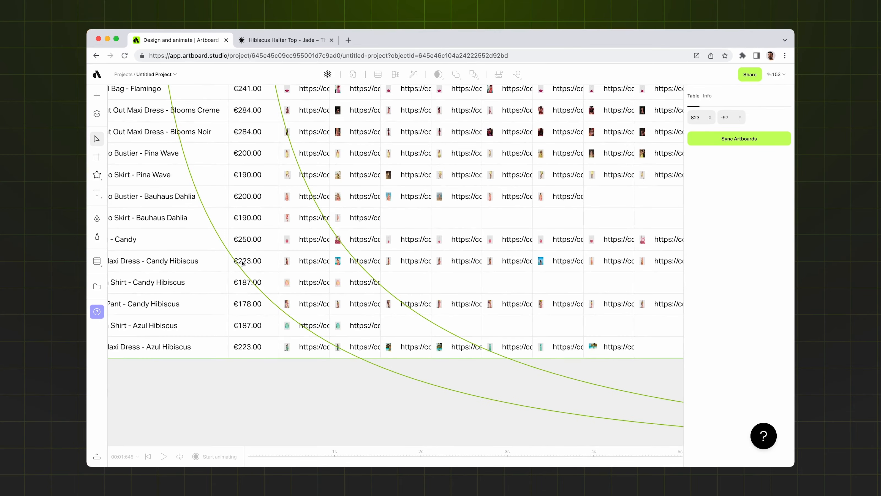
scroll(241, 262, "down", 6)
scroll(352, 277, "up", 1)
scroll(352, 278, "right", 1)
scroll(353, 277, "down", 3)
scroll(352, 277, "right", 3)
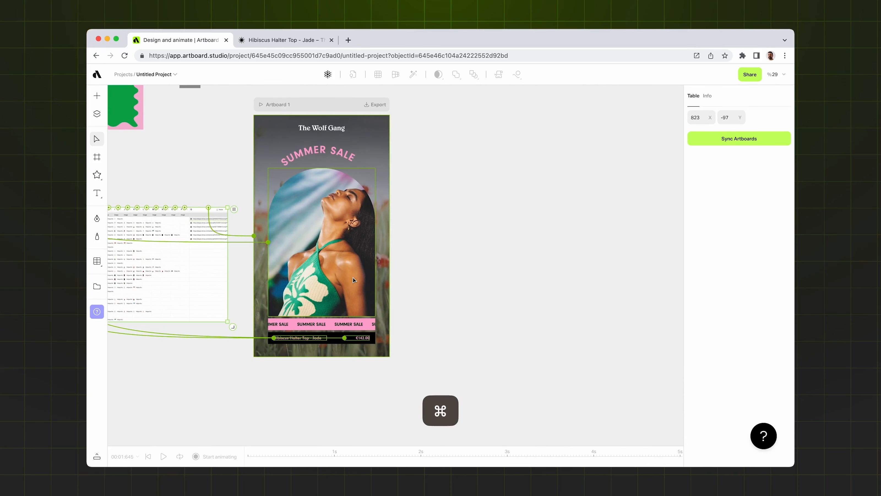
scroll(353, 278, "down", 2)
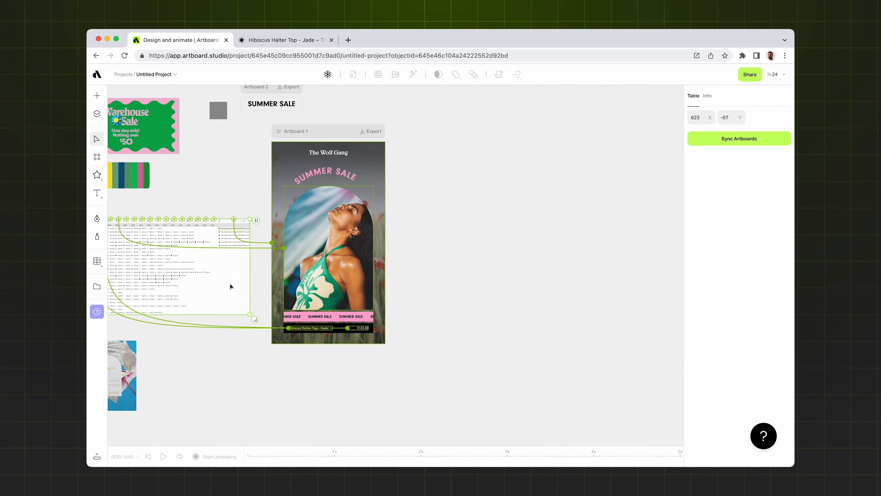
scroll(230, 284, "up", 2)
scroll(230, 283, "left", 2)
left_click(481, 312)
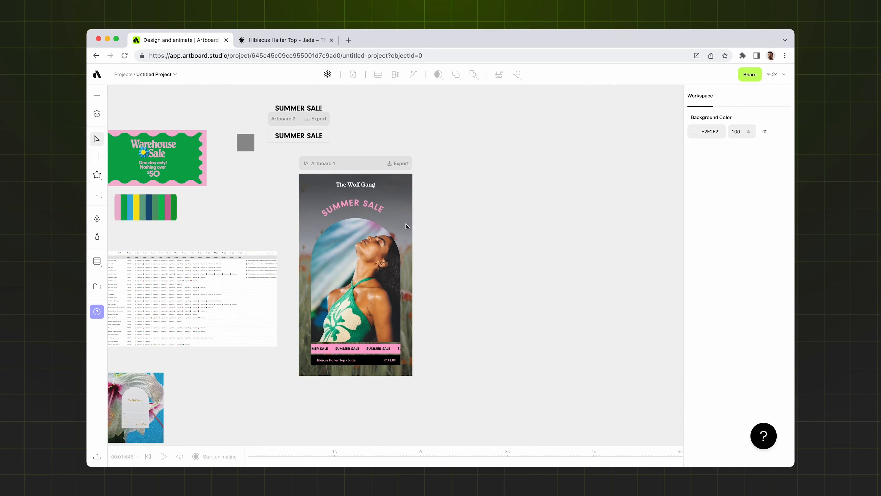
Select Artboard 1 and replay its animation from the start, pausing once the product name and price are fully typed.
scroll(357, 225, "up", 2)
scroll(356, 226, "down", 1)
left_click(301, 124)
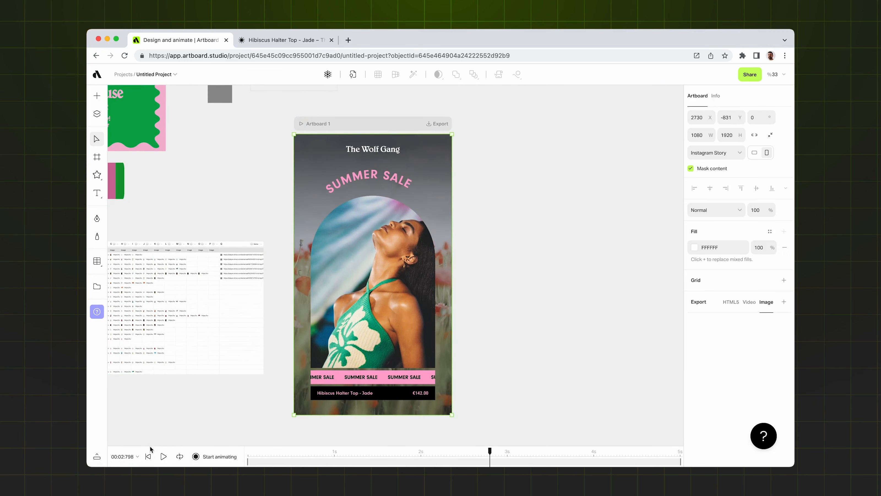
left_click(148, 456)
left_click(163, 456)
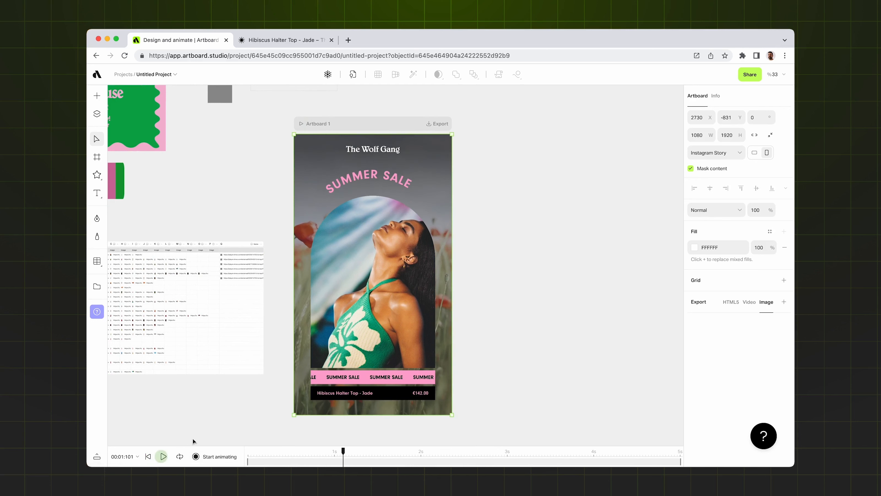
left_click(219, 412)
Sync the artboards with the product data table to generate a story version for each product row.
left_click(229, 356)
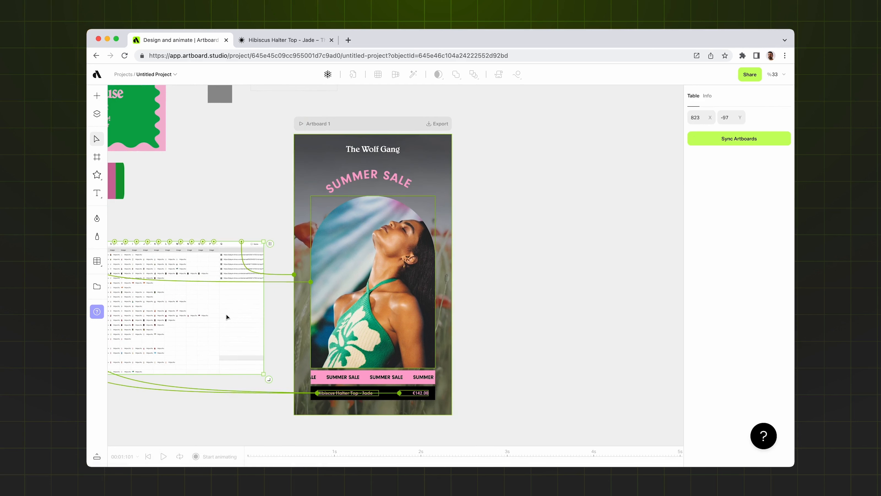
scroll(537, 206, "left", 3)
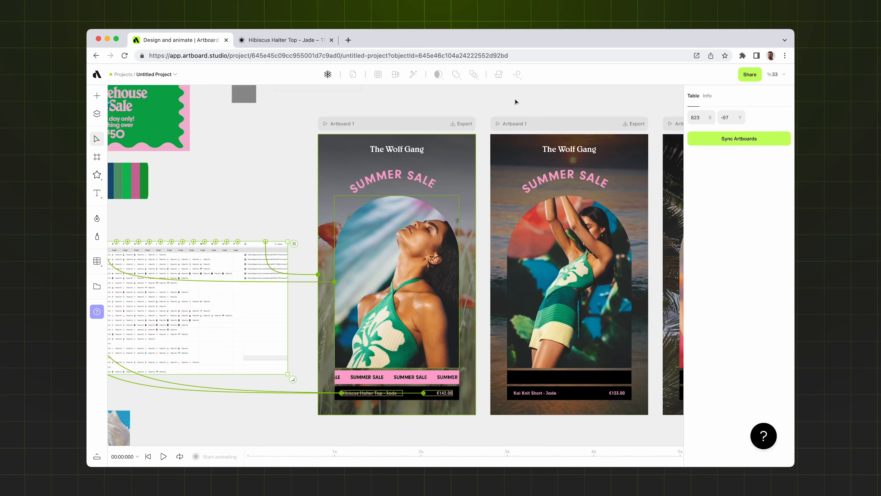
left_click(517, 103)
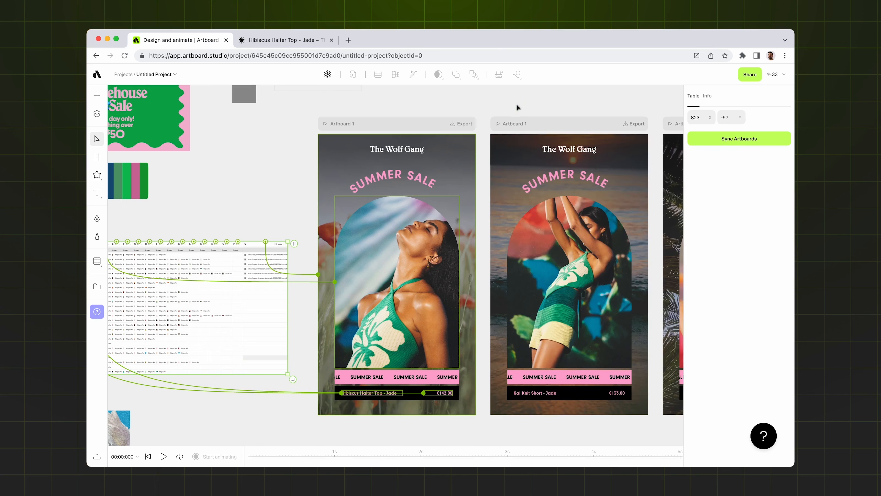
Play the generated Kai Knit Short - Jade artboard's animation and inspect its banner, product name and price up close.
key("space")
left_click_drag(517, 105, 427, 104)
left_click(391, 124)
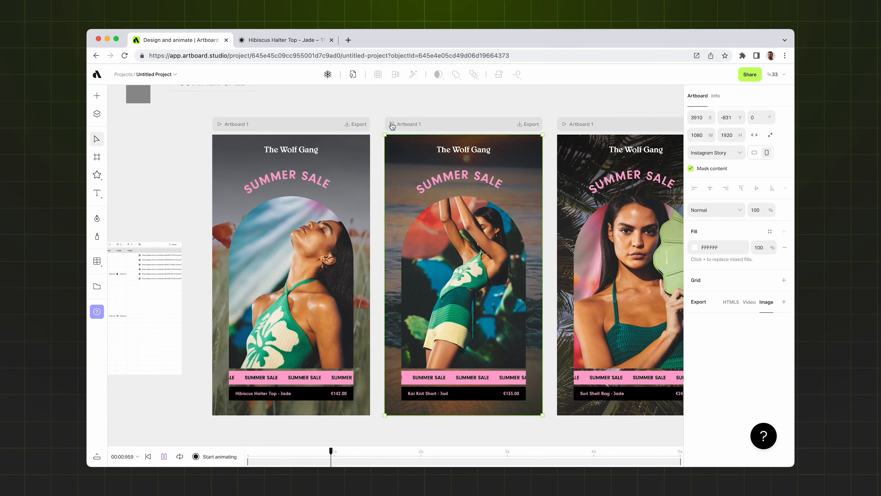
left_click(392, 124)
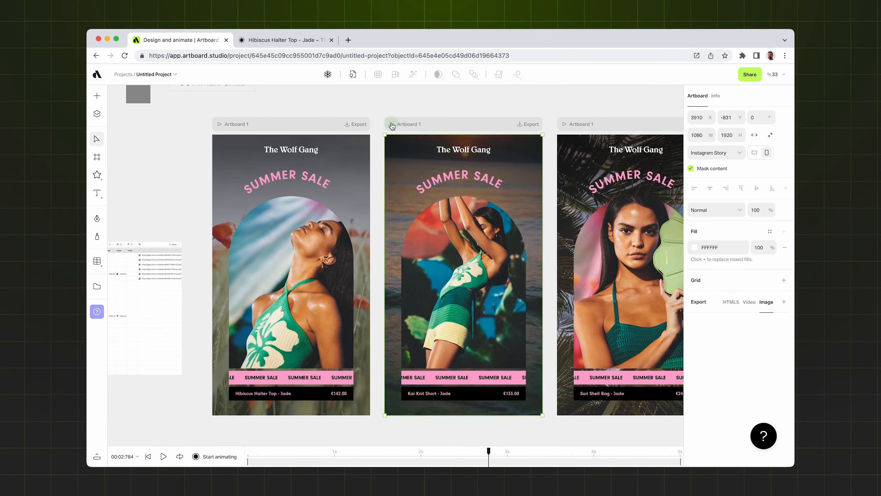
scroll(487, 244, "up", 3)
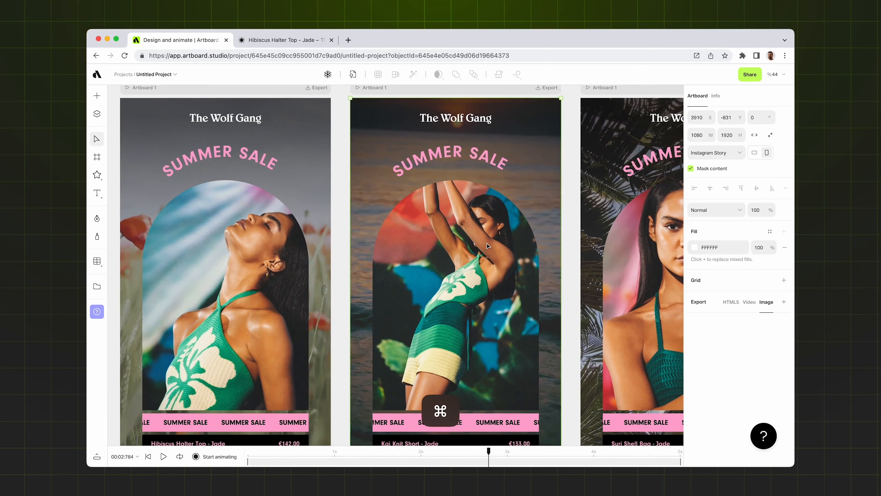
scroll(481, 236, "down", 5)
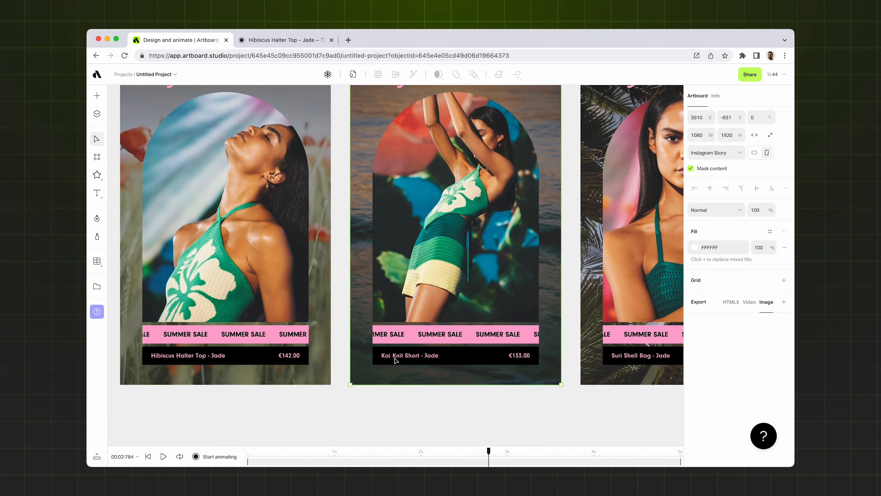
Play the Suri Shell Bag - Jade artboard's animation, inspect it up close, and scrub the playhead back to about 1.76 s.
scroll(473, 349, "down", 4)
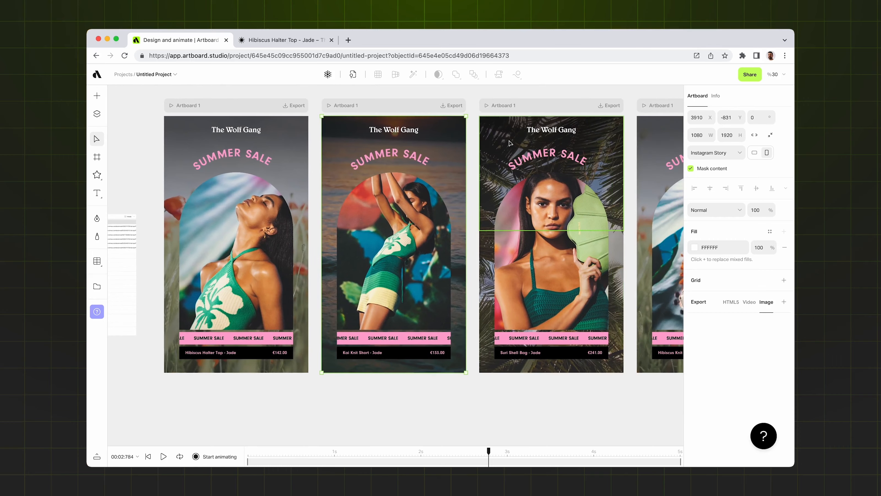
left_click(487, 106)
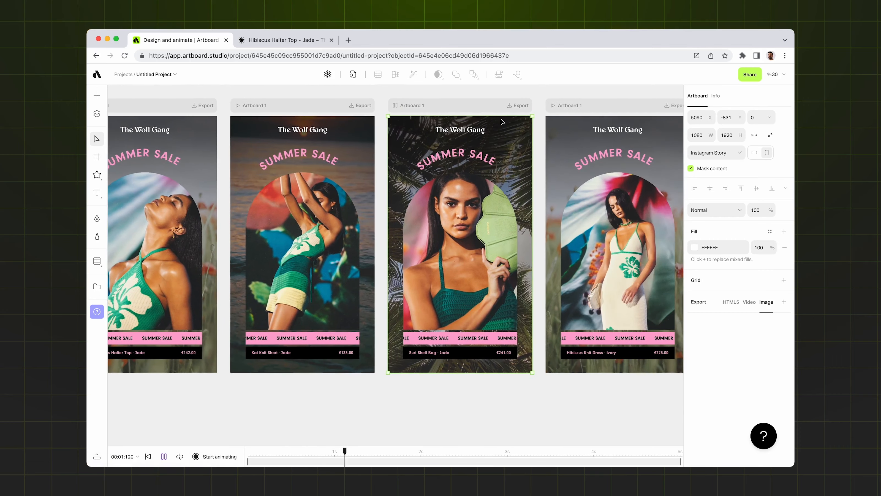
scroll(441, 406, "up", 3)
scroll(443, 403, "down", 3)
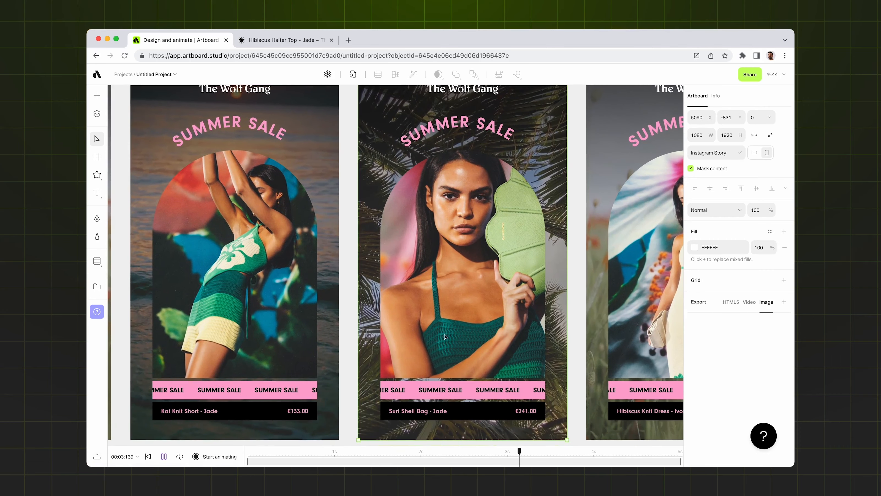
left_click_drag(584, 453, 400, 455)
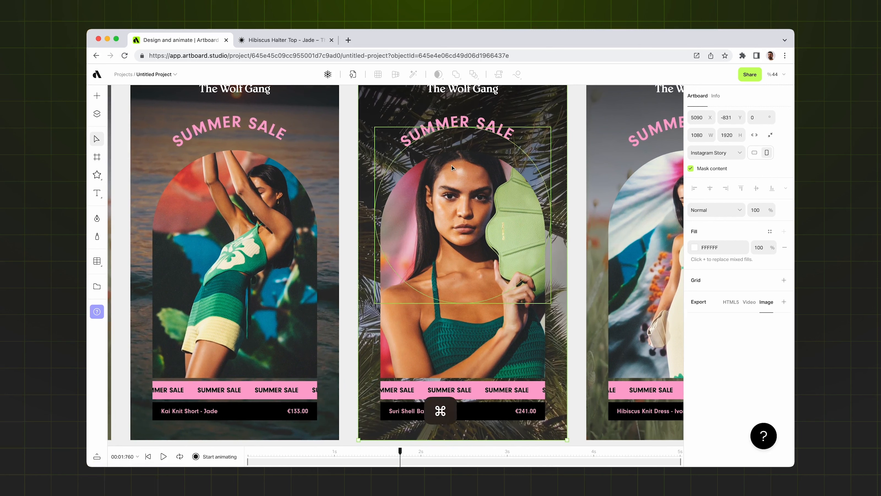
Play the Hibiscus Knit Dress - Ivory artboard's animation, then stop it and deselect the artboard.
scroll(453, 166, "down", 3)
scroll(453, 165, "right", 4)
scroll(453, 167, "up", 2)
left_click(422, 143)
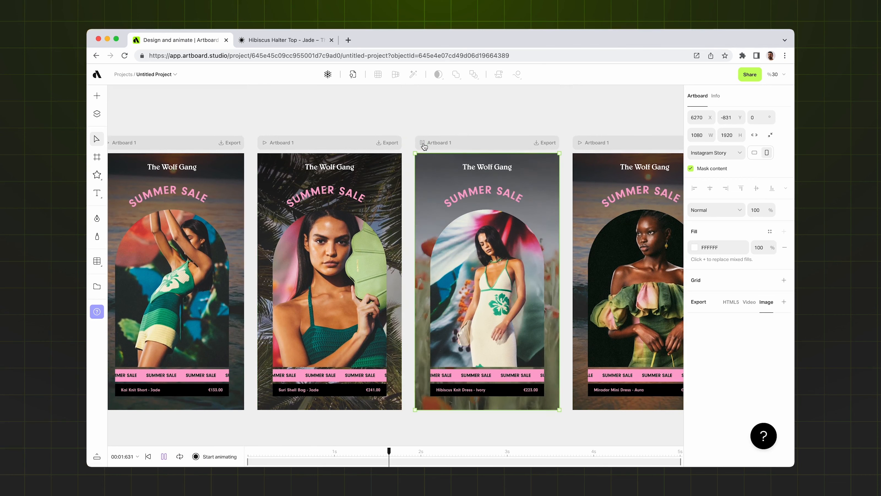
left_click(423, 143)
scroll(516, 125, "right", 1)
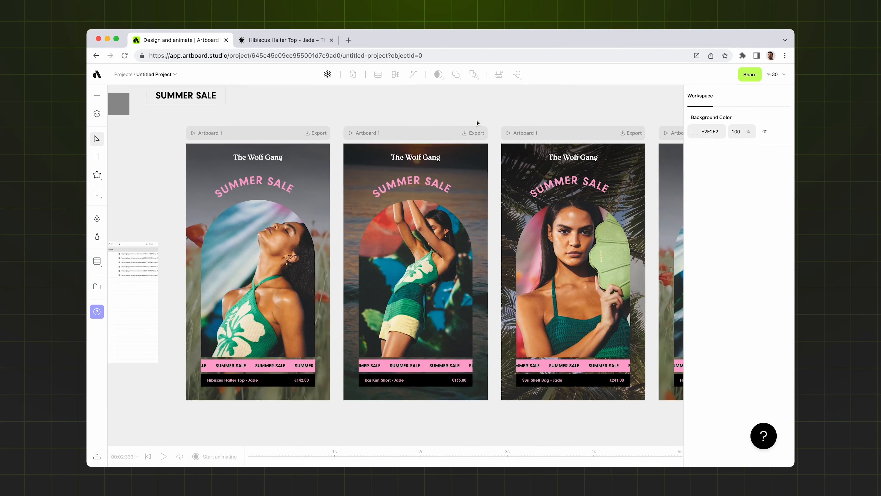
Survey the full row of generated product artboards from the first to the last.
key("super")
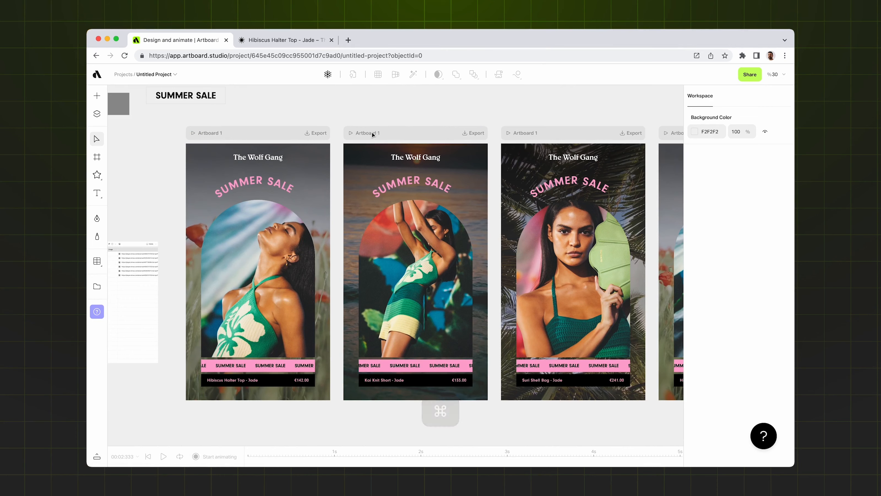
scroll(378, 157, "down", 5)
scroll(500, 164, "down", 3)
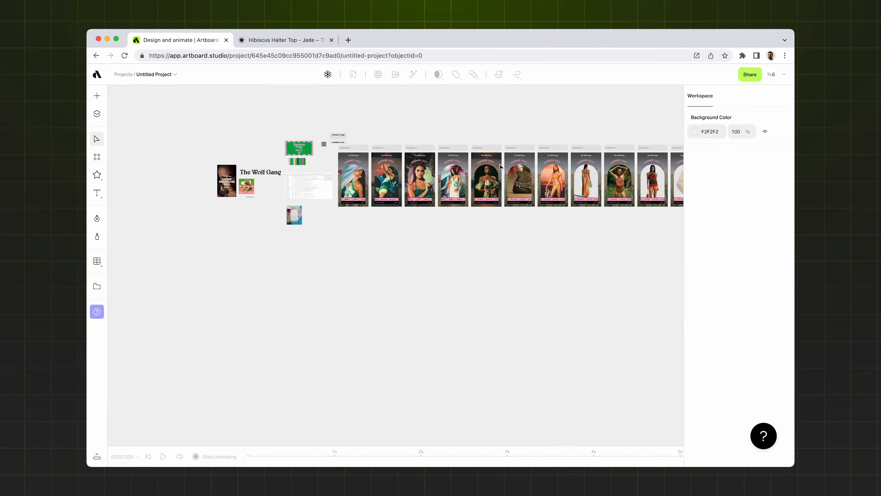
scroll(505, 163, "right", 5)
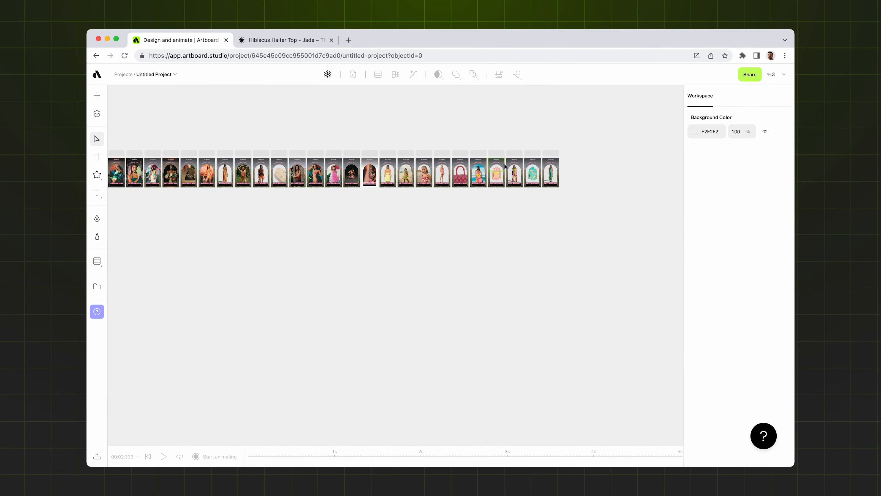
scroll(504, 164, "left", 5)
key("super")
scroll(258, 169, "up", 10)
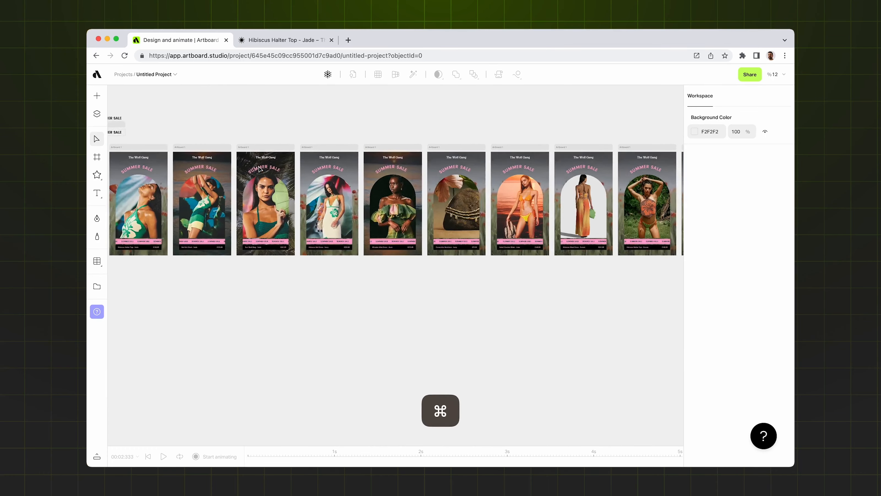
Check the export format options for the Suri Shell Bag - Jade artboard, then close them without exporting.
left_click(330, 129)
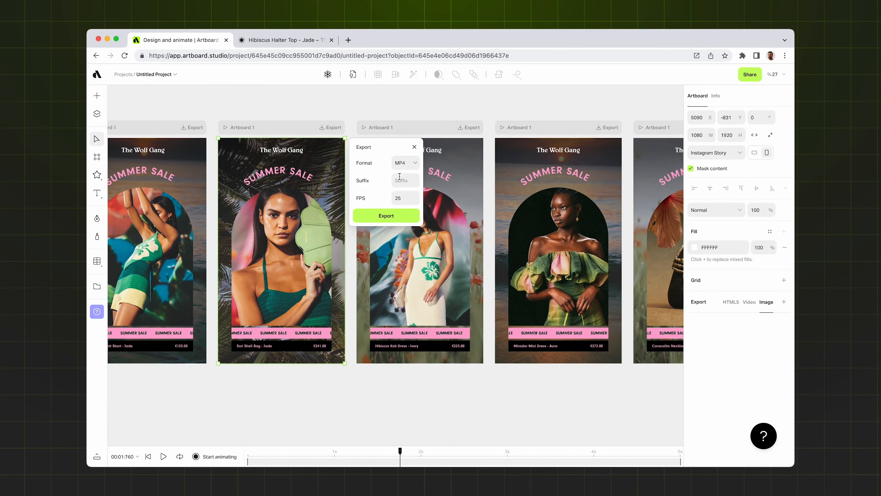
left_click(412, 165)
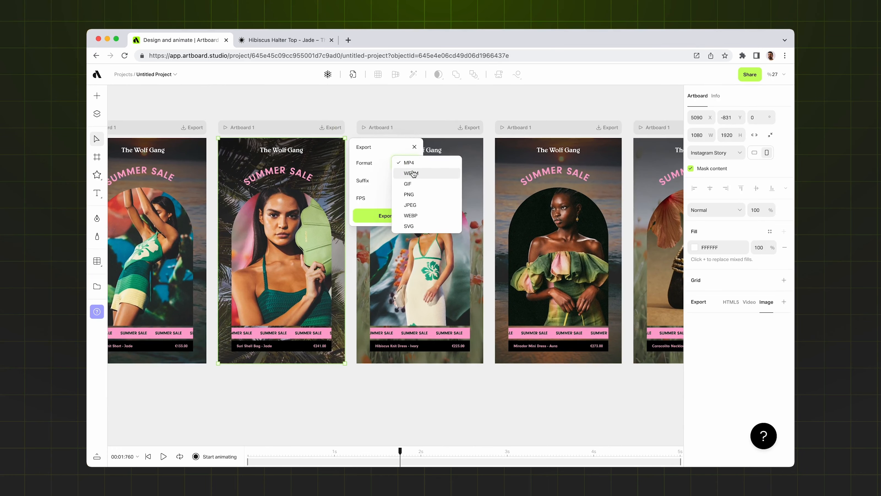
left_click(414, 147)
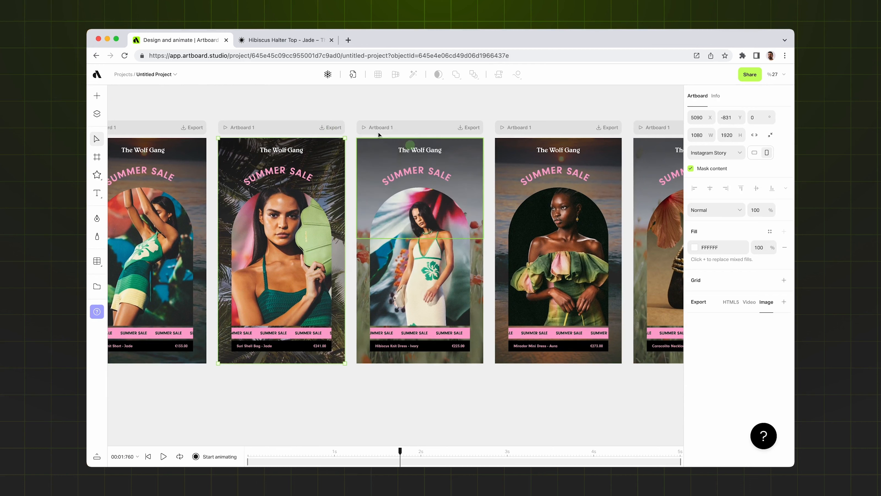
left_click(338, 106)
Move the loose SUMMER SALE text and Artboard 2 together to the empty area above the Warehouse Sale graphic.
scroll(343, 120, "left", 4)
left_click(352, 112)
scroll(354, 112, "left", 8)
scroll(353, 112, "up", 3)
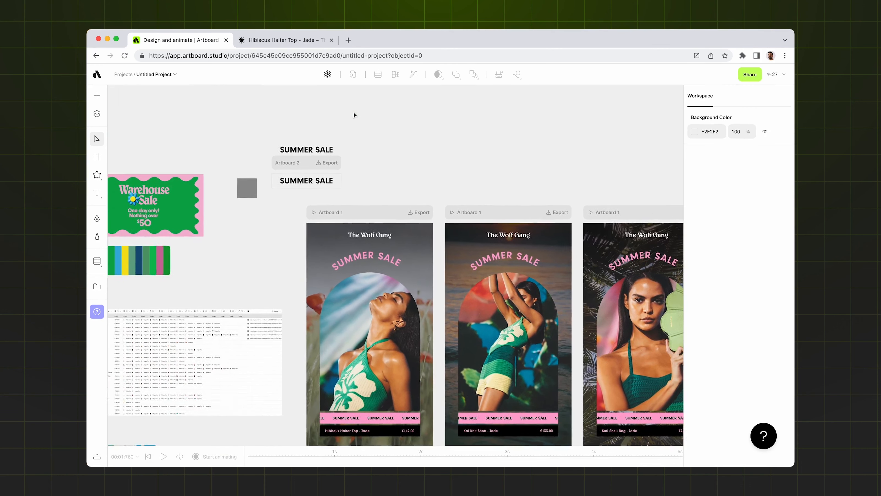
left_click_drag(403, 137, 293, 216)
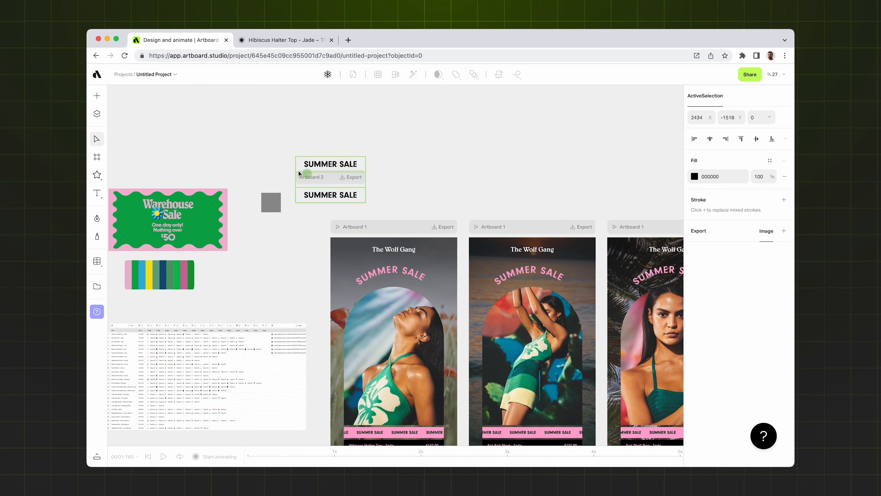
left_click_drag(298, 172, 156, 135)
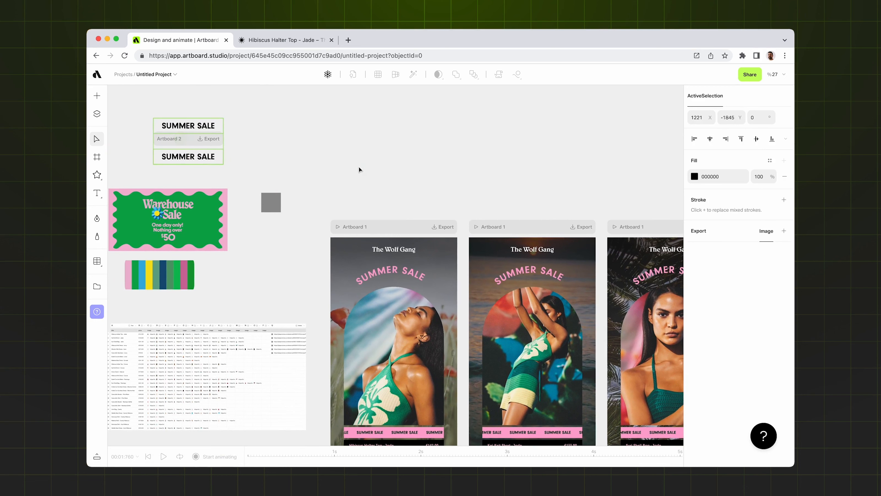
left_click(388, 194)
Check the size preset of the original Hibiscus Halter Top - Jade artboard, then deselect it.
scroll(387, 200, "down", 3)
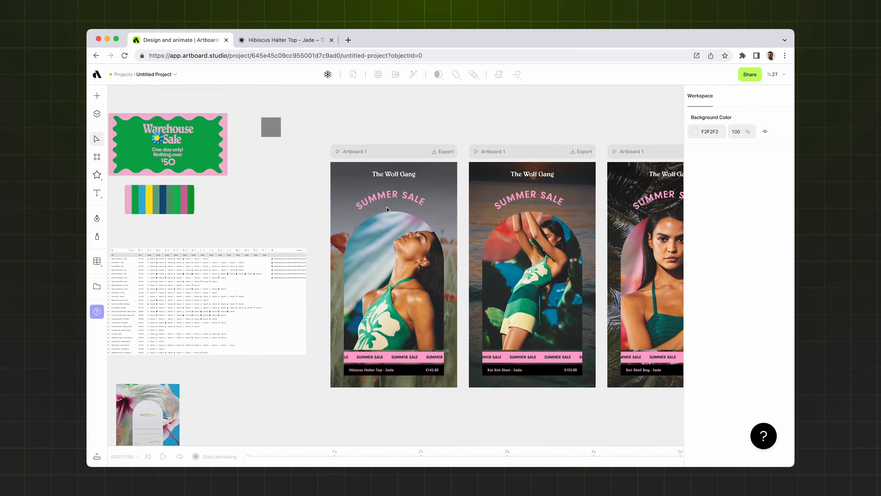
left_click(385, 154)
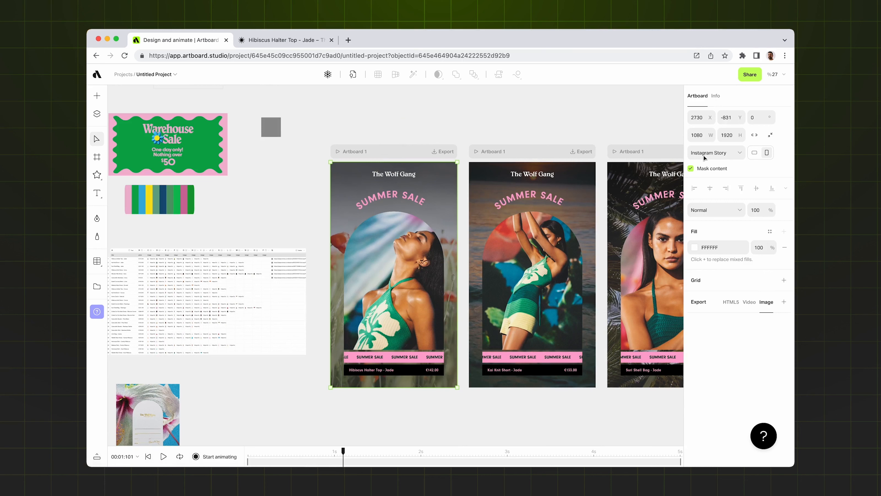
left_click(476, 131)
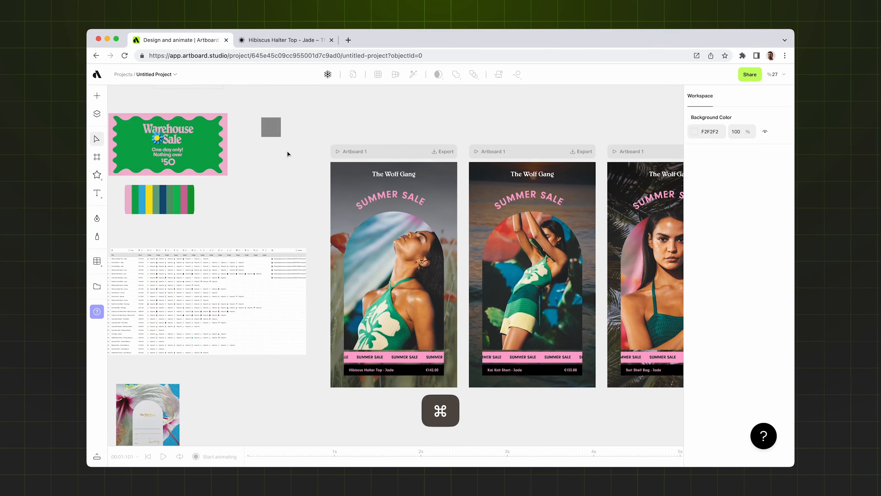
Delete all the generated product artboards, keeping only the original Hibiscus Halter Top - Jade story.
scroll(287, 151, "down", 10)
left_click_drag(335, 148, 718, 274)
key("BackSpace")
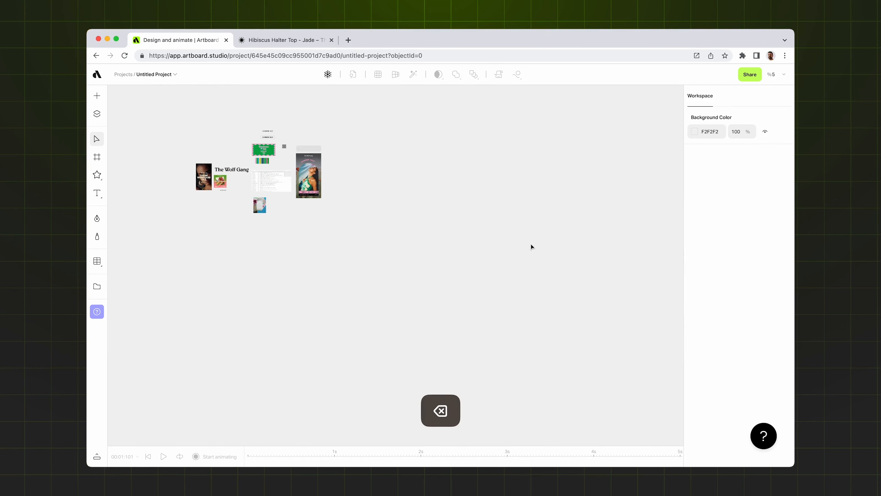
scroll(531, 244, "right", 5)
scroll(398, 220, "down", 3)
left_click_drag(429, 166, 706, 283)
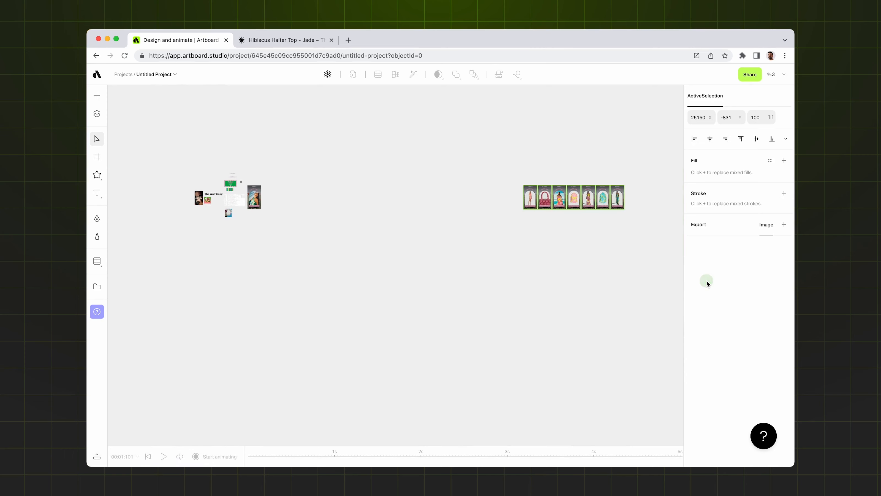
key("BackSpace")
scroll(238, 222, "up", 5)
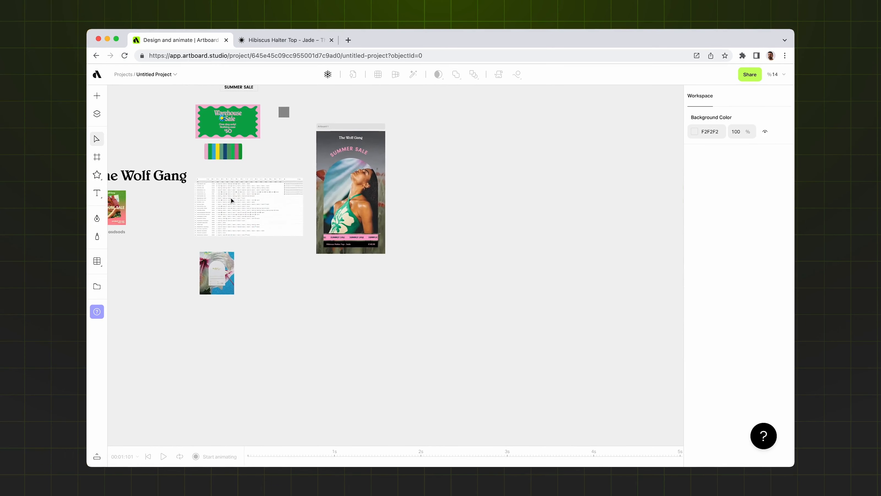
Inspect the data table's connections to the remaining artboard, then deselect the table.
left_click(278, 223)
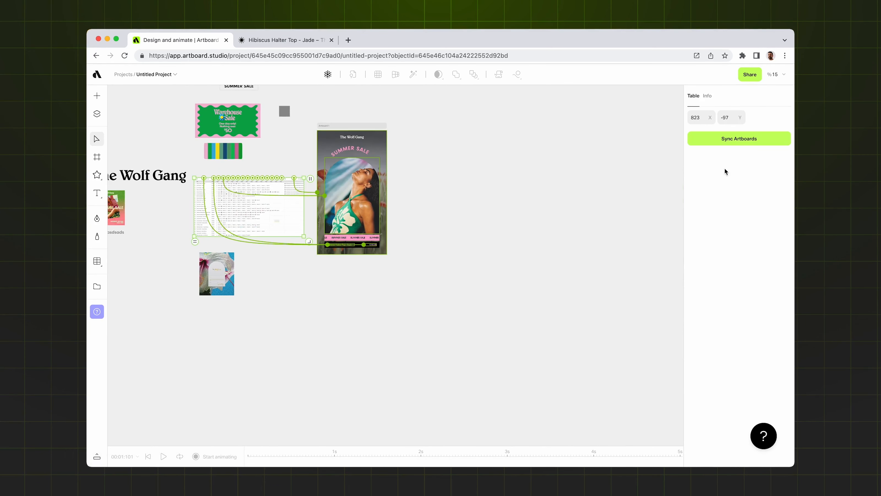
left_click(543, 203)
scroll(349, 143, "up", 5)
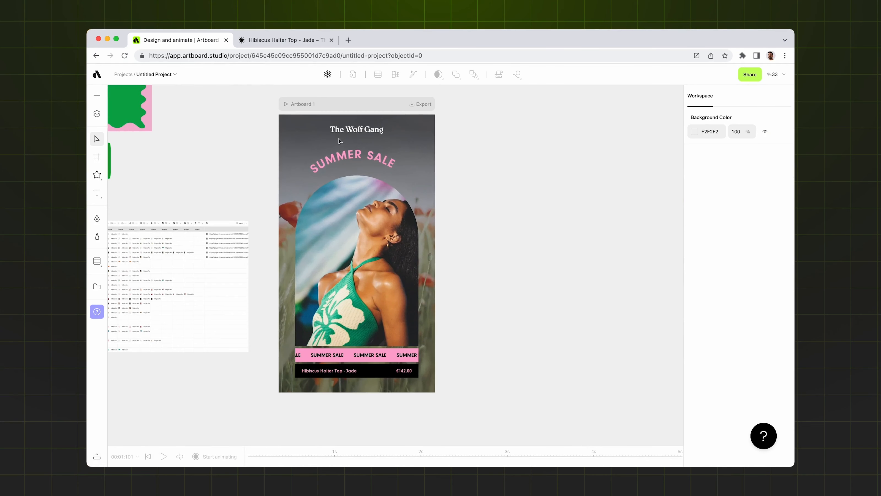
scroll(475, 188, "right", 2)
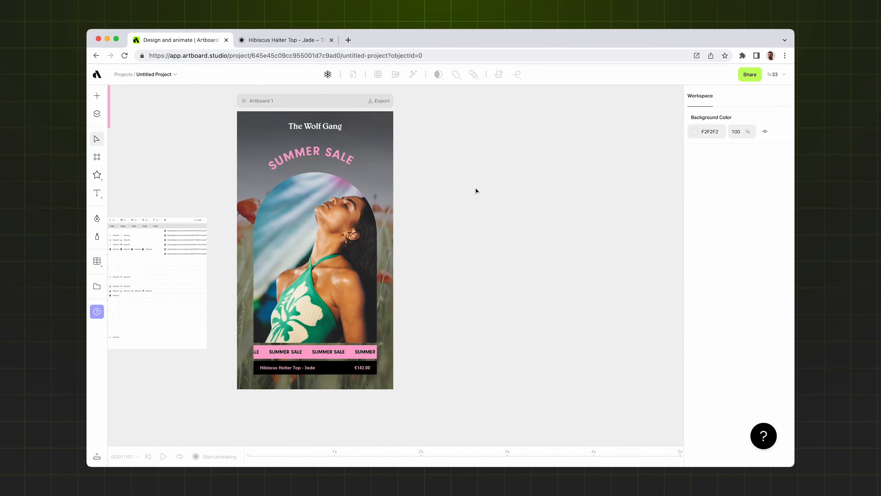
Duplicate the Hibiscus Halter Top - Jade story artboard, placing the copy beside the original.
left_click(325, 101)
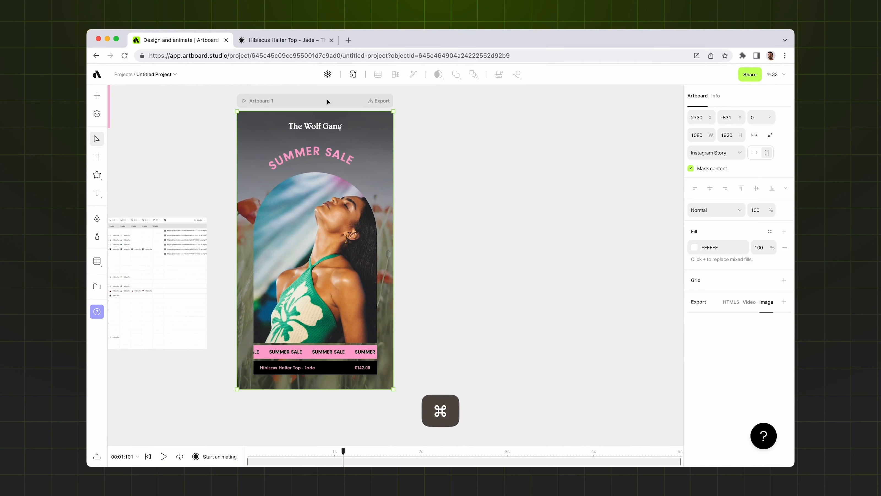
key("super+d")
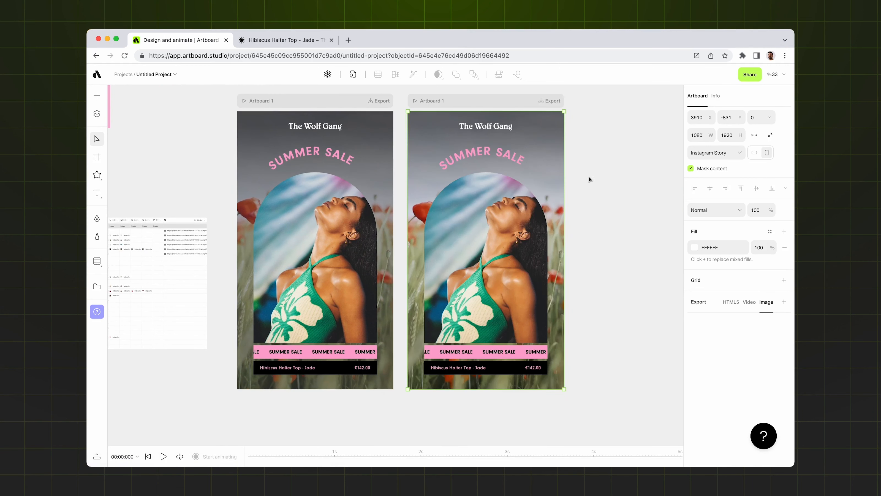
left_click(596, 155)
Pin The Wolf Gang logo in the duplicated artboard to Center horizontally and Top vertically.
key("space")
left_click_drag(602, 151, 580, 164)
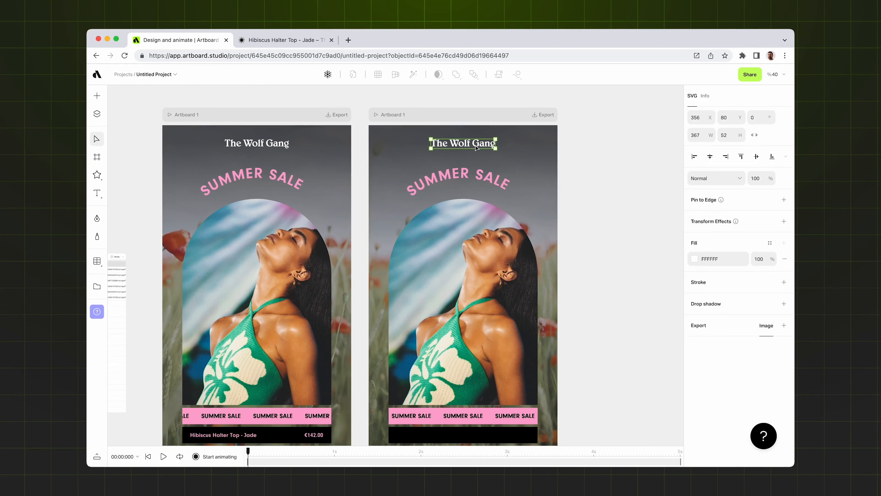
mouse_move(718, 200)
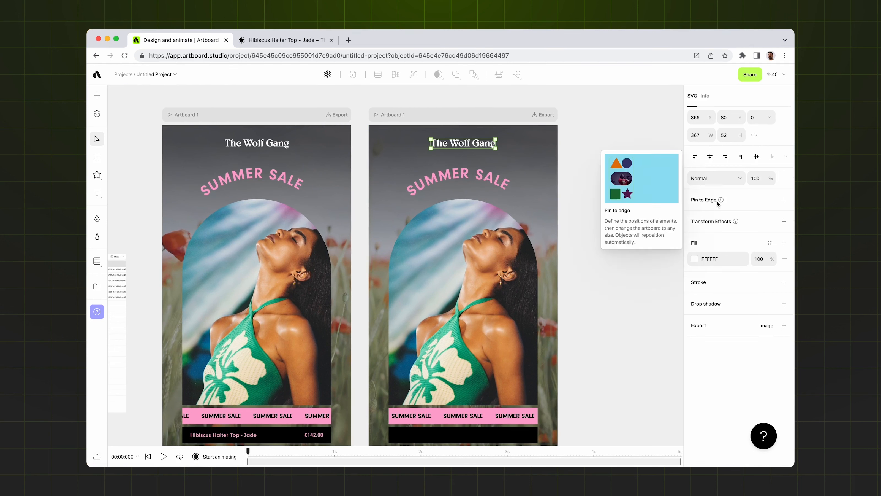
left_click(784, 200)
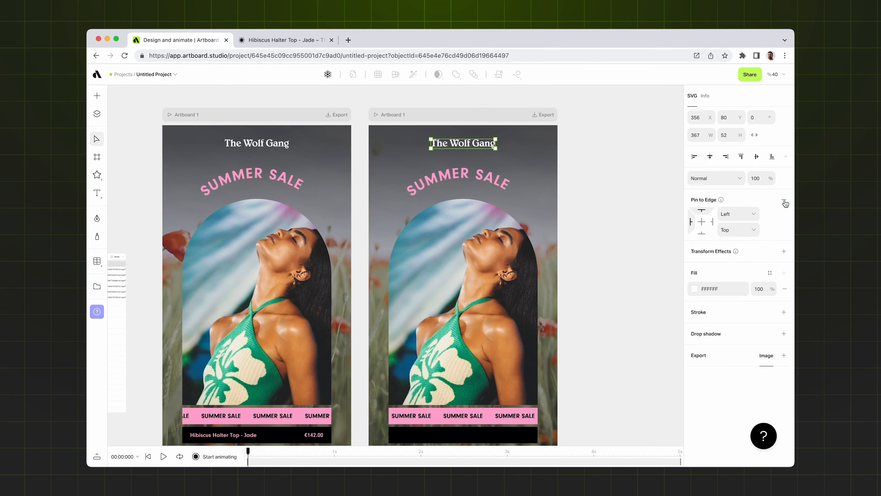
left_click(728, 232)
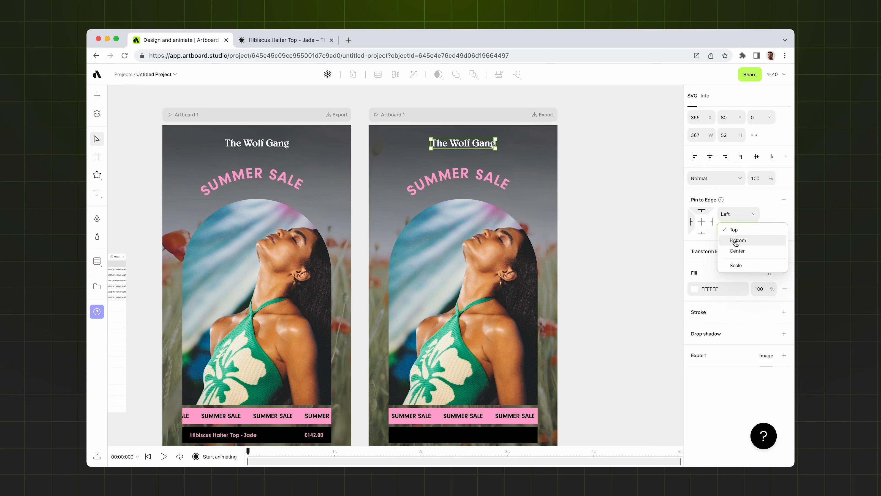
left_click(733, 249)
mouse_move(735, 250)
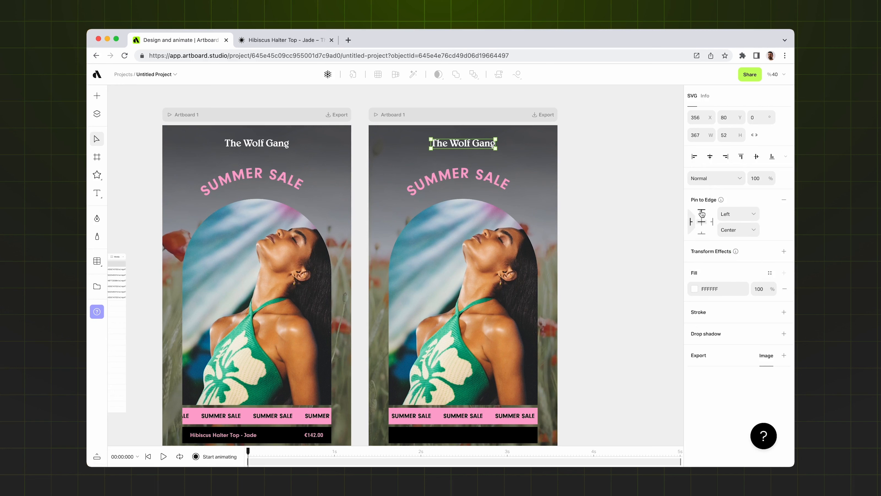
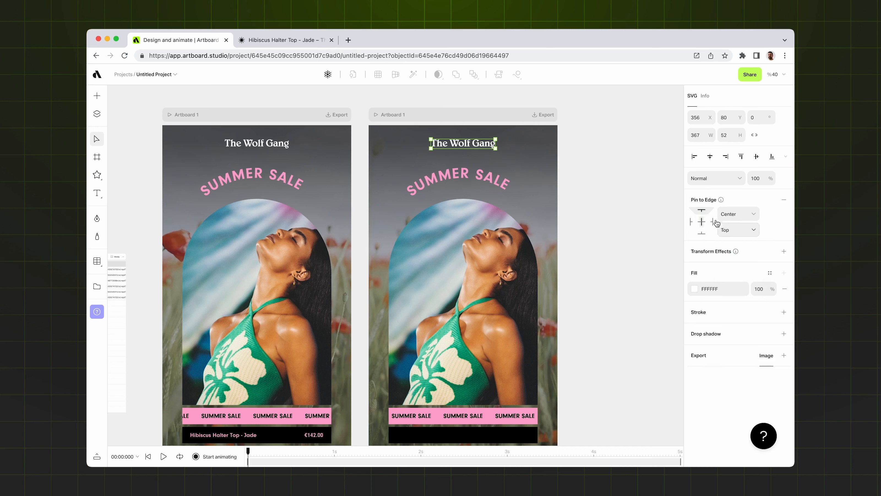
Pin the arched model photo in the duplicated artboard to Center both horizontally and vertically.
left_click(522, 354)
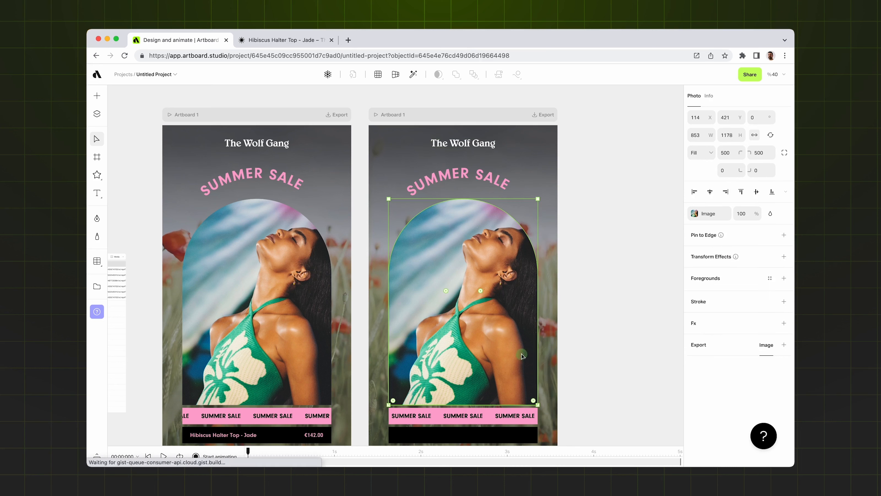
left_click(783, 236)
left_click(742, 251)
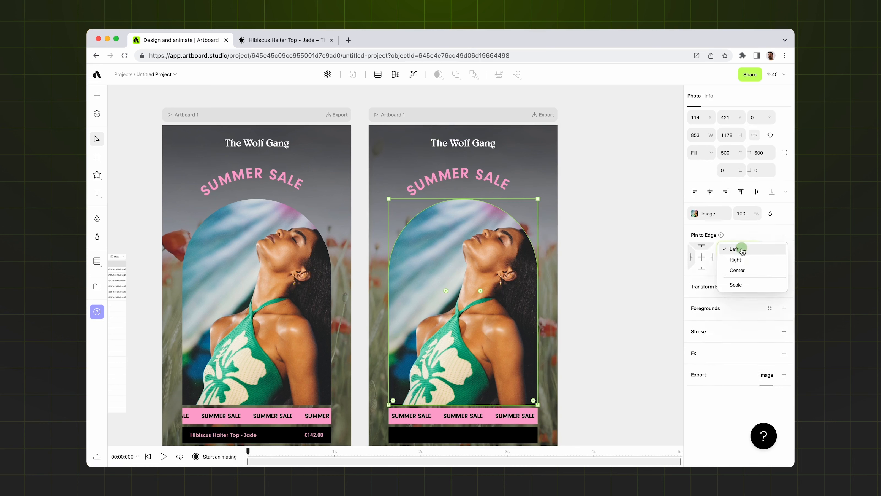
left_click(738, 270)
left_click(735, 267)
left_click(737, 286)
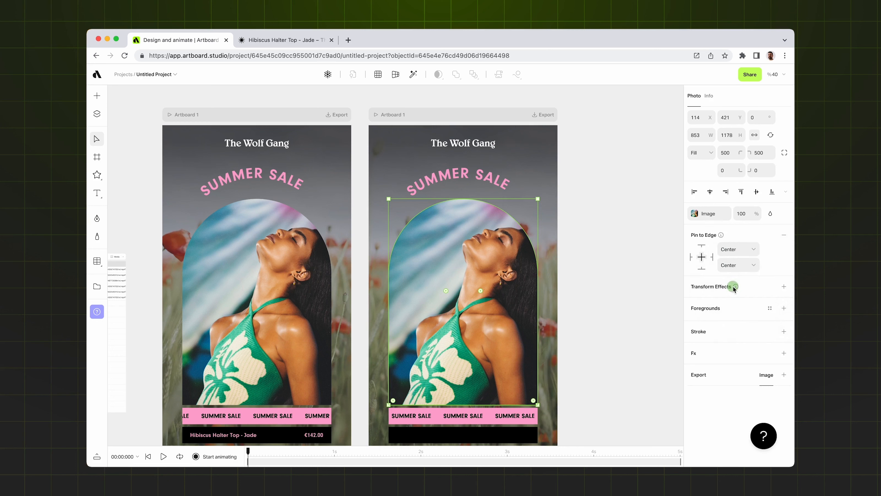
left_click(649, 233)
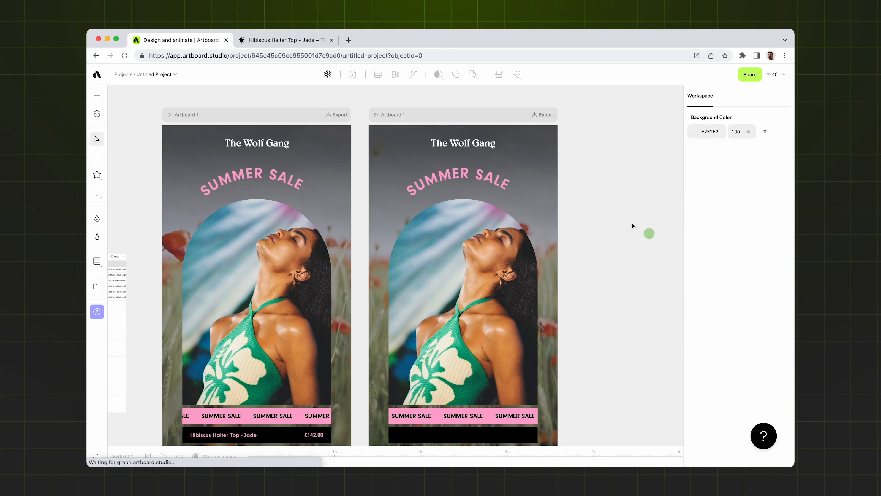
Set the duplicated artboard's background video to Scale both horizontally and vertically under Pin to Edge.
left_click(554, 373)
left_click(784, 217)
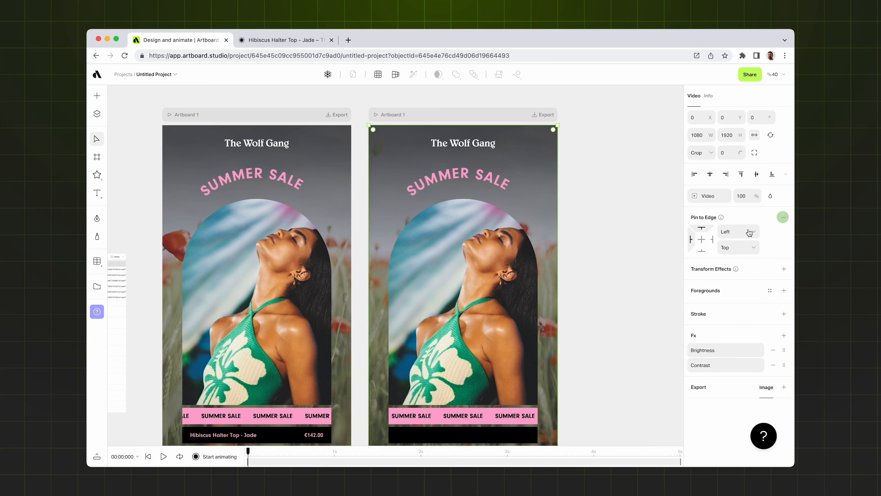
left_click(735, 235)
left_click(735, 283)
left_click(735, 247)
left_click(736, 282)
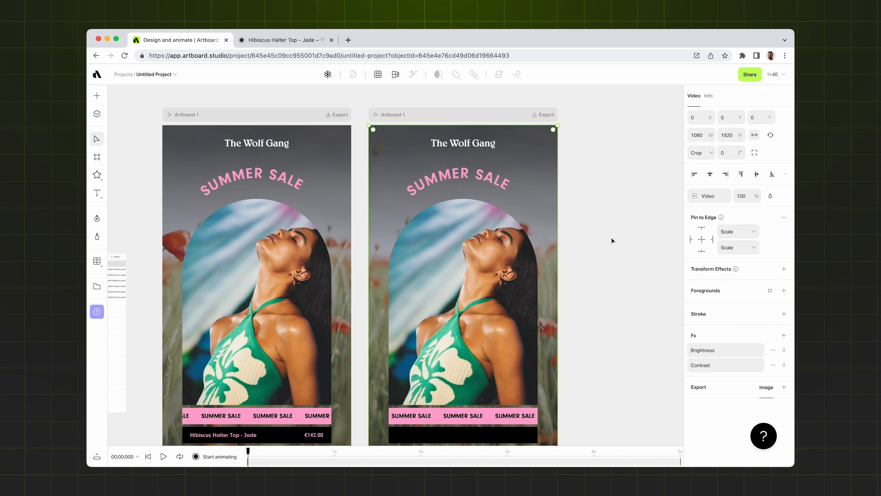
scroll(612, 239, "down", 1)
left_click(608, 268)
Pin Rectangle 5 and the two Rectangle 2 layers of the pink SUMMER SALE banner to Center horizontally and Bottom vertically.
left_click(487, 396)
left_click(96, 114)
left_click(152, 211)
left_click(784, 218)
left_click(702, 252)
left_click(156, 223)
left_click(784, 217)
left_click(170, 237)
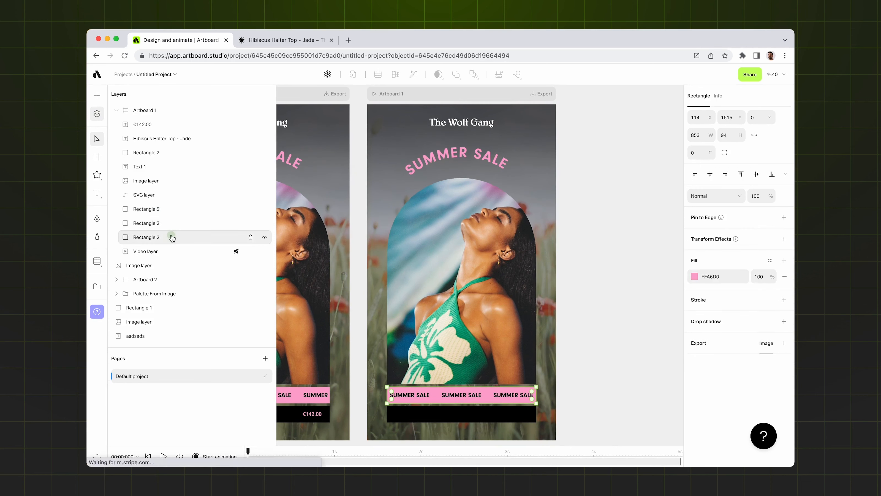
left_click(784, 239)
left_click(784, 238)
left_click(784, 217)
left_click(702, 250)
Pin the black bar, product name and price to Center and Bottom, moving the playhead to about 1.6 seconds to reveal the texts.
left_click(139, 167)
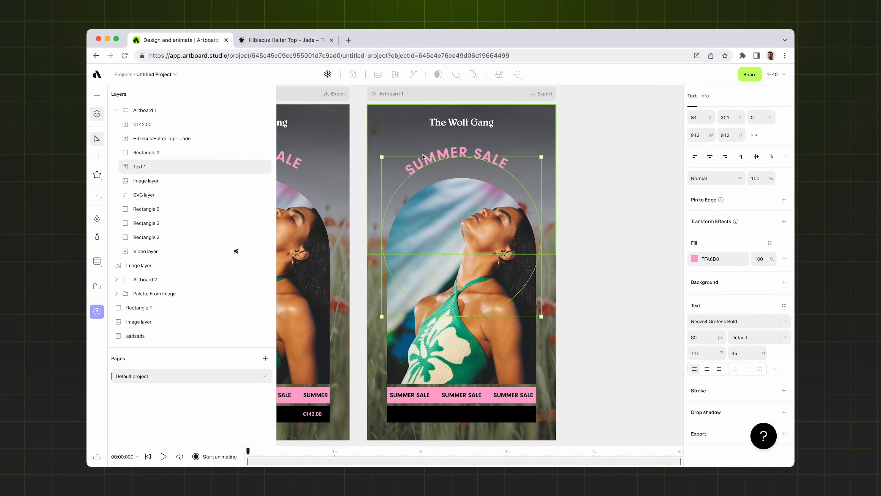
left_click(423, 419)
left_click(784, 217)
left_click(702, 250)
left_click(167, 139)
left_click_drag(248, 452, 386, 454)
left_click(784, 199)
left_click(702, 229)
left_click(145, 125)
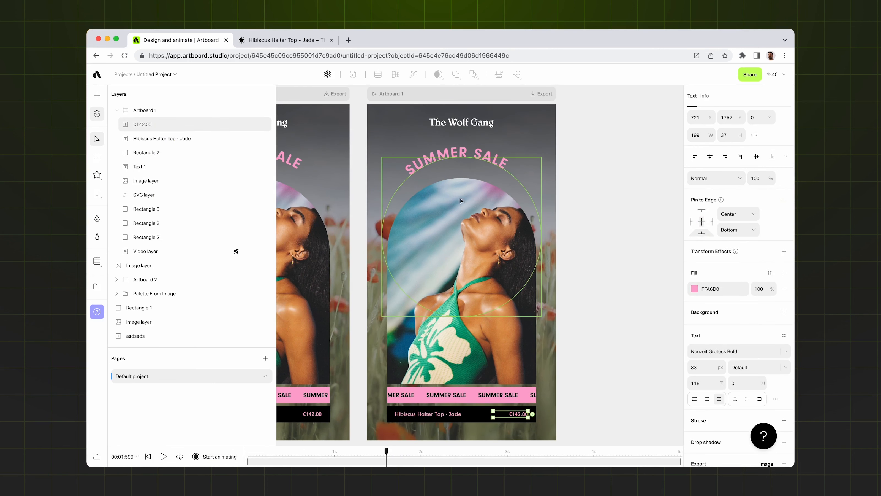
left_click(97, 115)
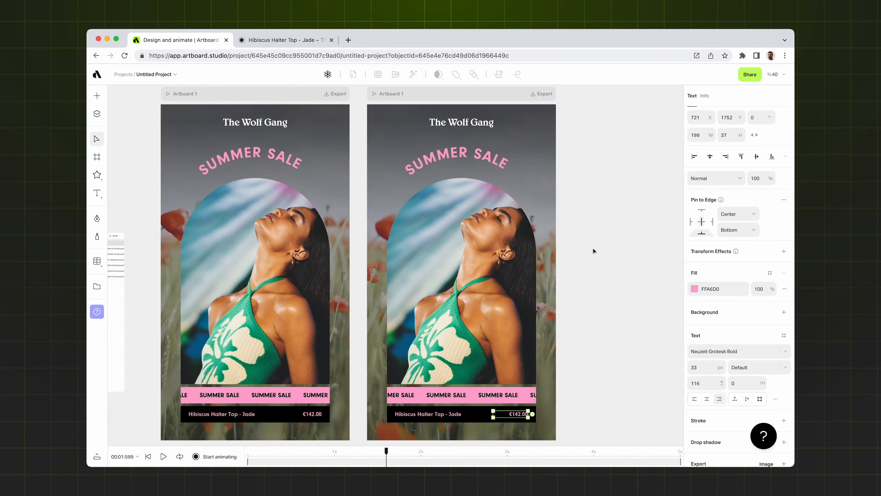
Test the pins by stretching the duplicated artboard to about 1398 × 2064, and undo the last width change.
left_click(595, 251)
scroll(517, 257, "down", 2)
scroll(570, 340, "right", 2)
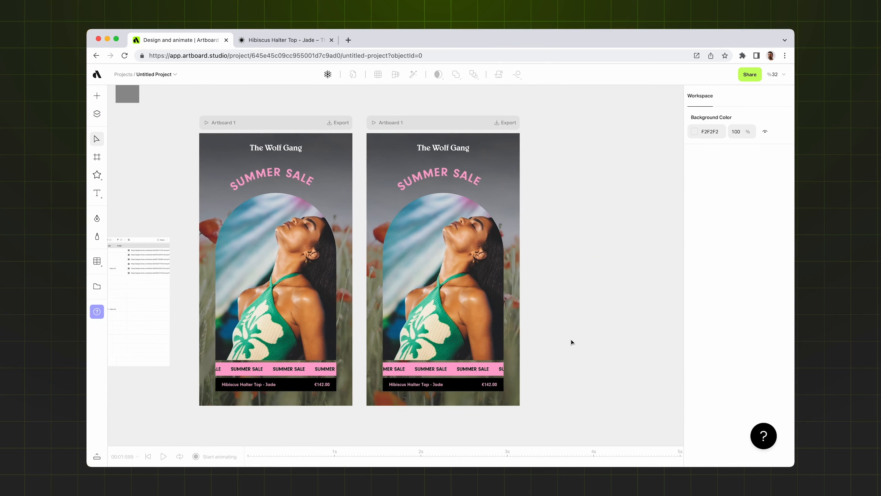
left_click(408, 129)
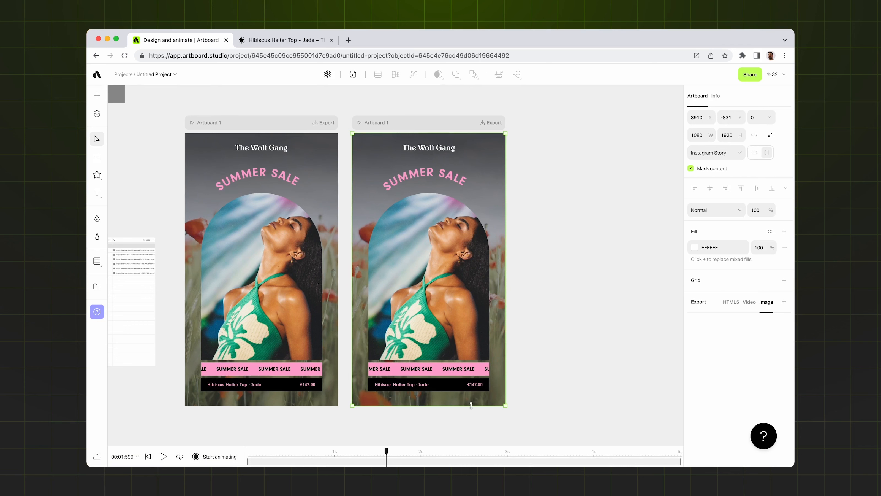
left_click_drag(471, 405, 468, 423)
left_click_drag(506, 363, 551, 362)
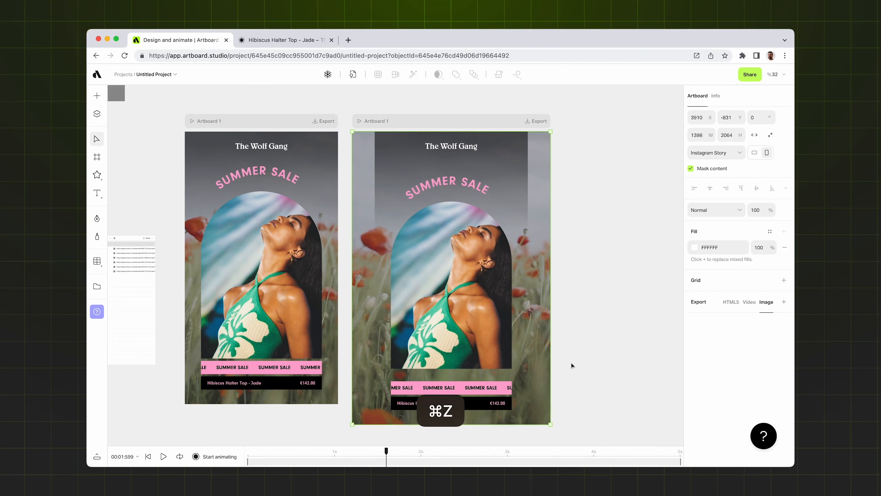
key("super+z")
left_click(584, 351)
Reorder the model photo's layer in the duplicated artboard beneath all the rectangles, directly above the video layer.
left_click(477, 308)
left_click(482, 329)
left_click(97, 115)
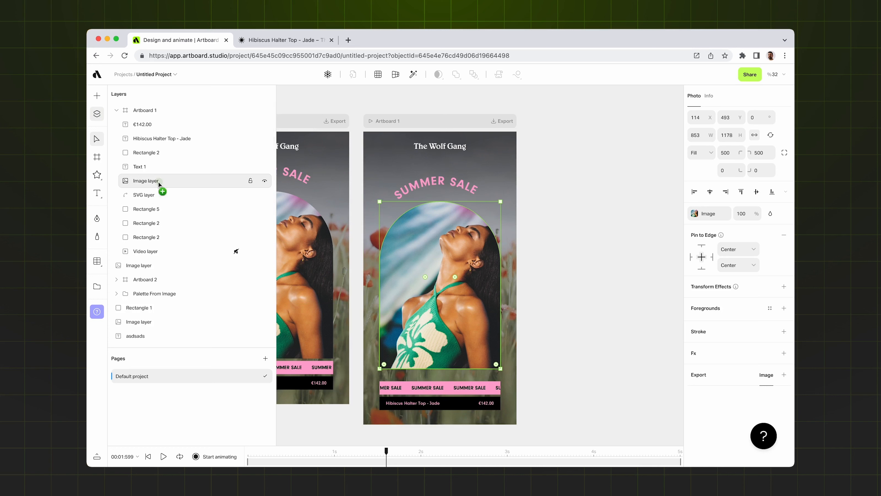
left_click_drag(158, 184, 151, 243)
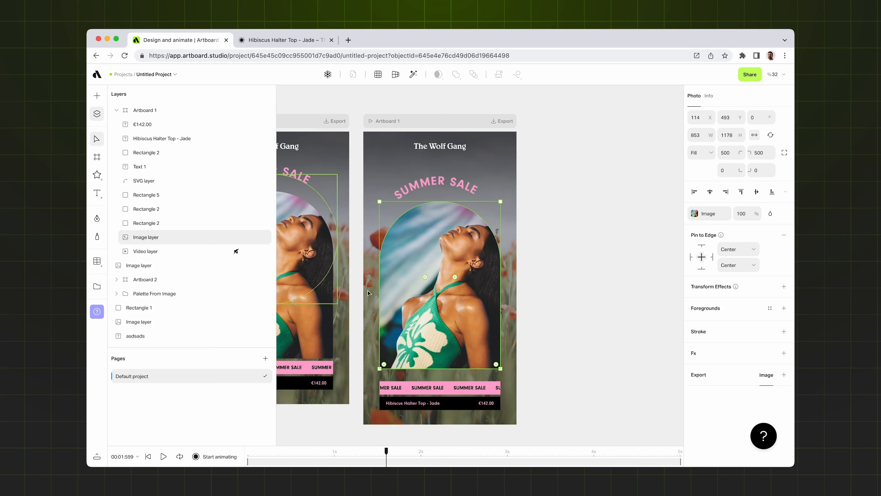
Test the layout by shortening the duplicated artboard to about 1567 high and extending it to about 1987.
left_click(433, 121)
left_click_drag(507, 426, 508, 353)
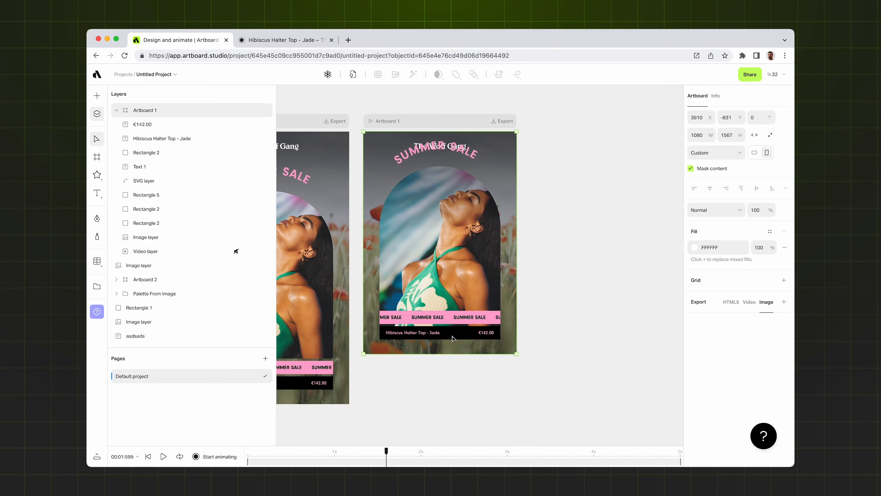
left_click_drag(448, 353, 452, 413)
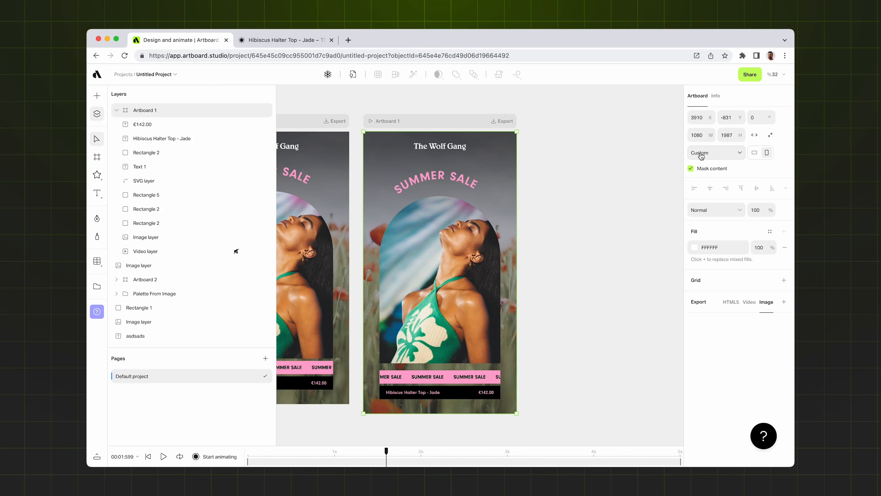
left_click(98, 116)
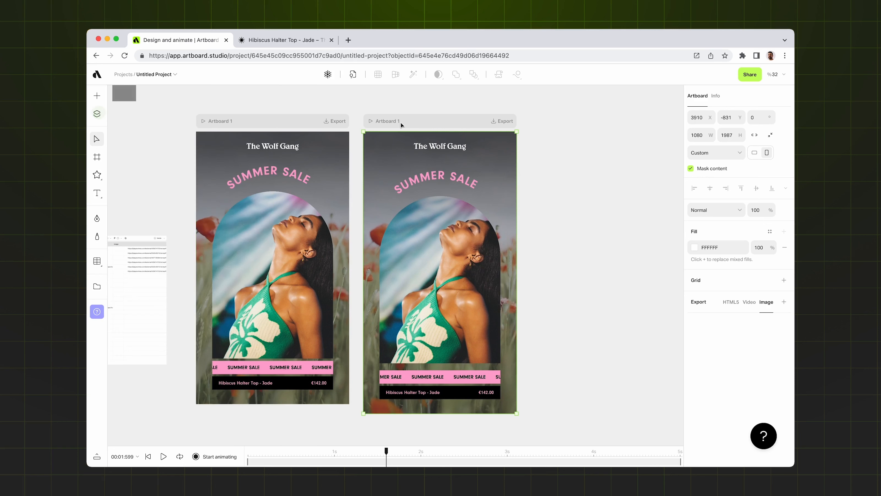
Move the duplicated artboard farther from the original and change its size preset to Instagram Post.
left_click_drag(423, 122, 462, 123)
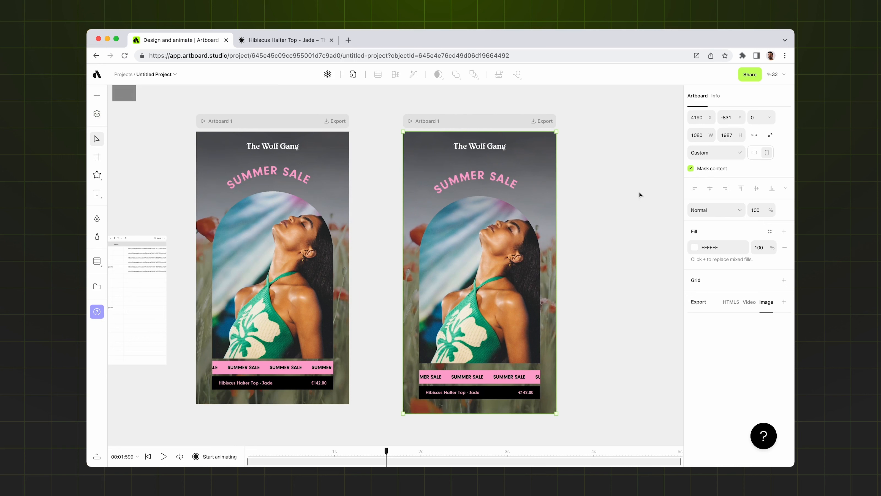
left_click(712, 153)
left_click(717, 224)
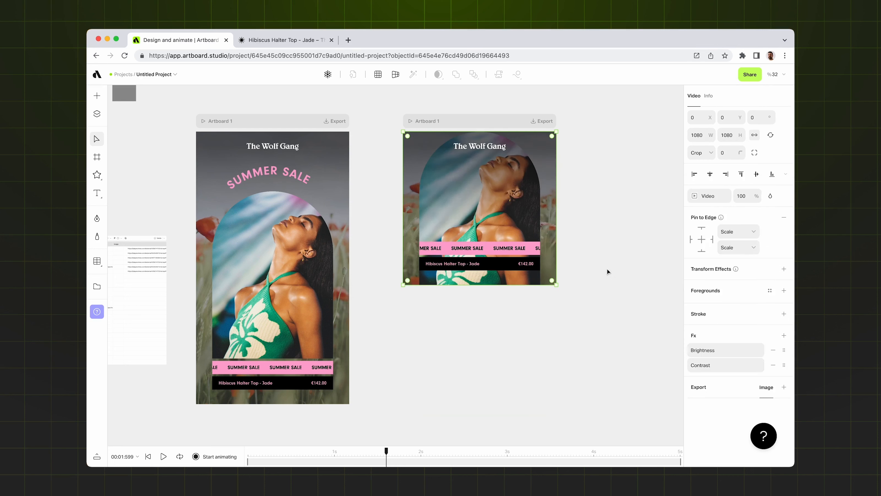
left_click(609, 269)
scroll(497, 203, "up", 3)
scroll(497, 203, "up", 2)
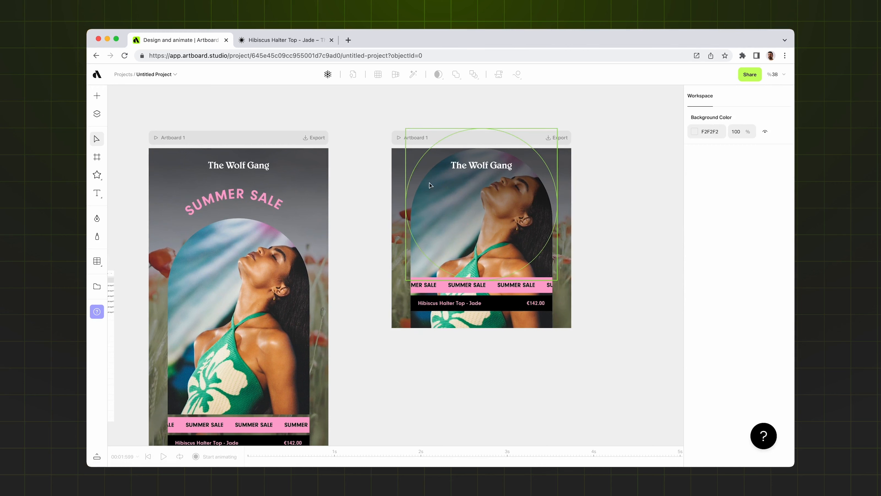
Reposition the Instagram Post artboard level with the original and delete its curved SUMMER SALE text.
mouse_move(461, 142)
left_mouse_down()
mouse_move(462, 161)
mouse_move(453, 148)
left_mouse_up()
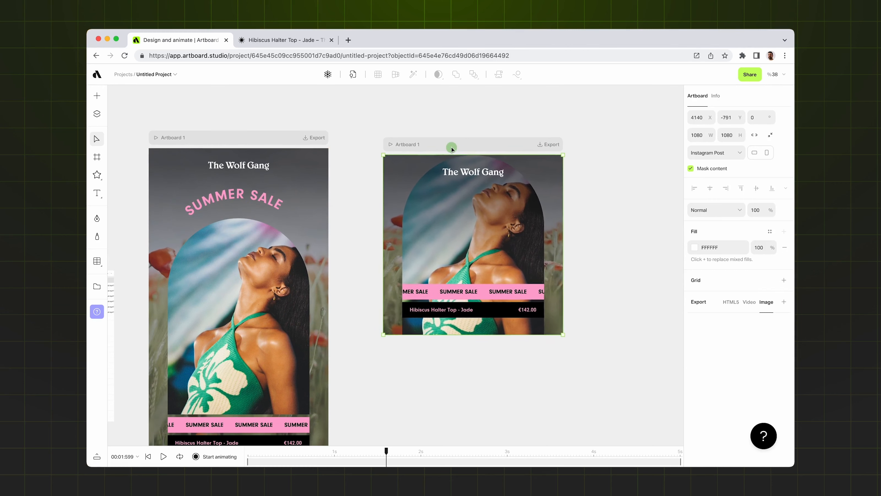
scroll(463, 181, "up", 3)
scroll(467, 188, "down", 3)
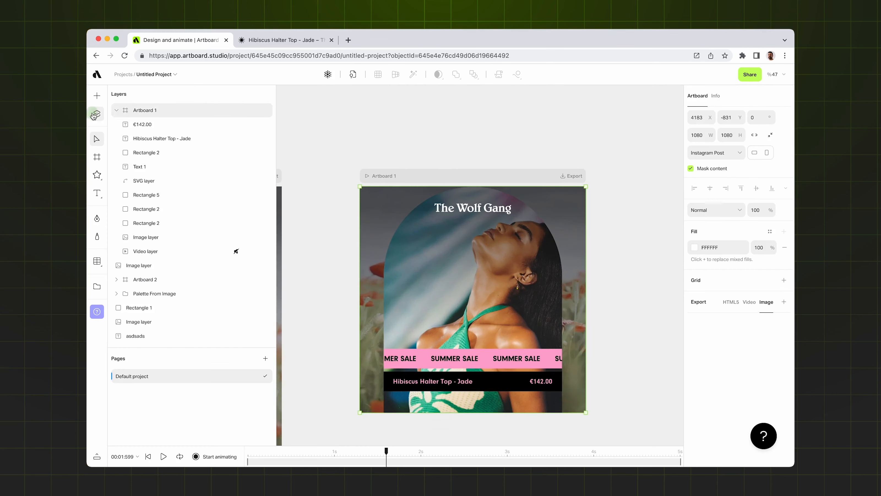
key("super+v")
key("BackSpace")
Set the photo's upper corner radii to 0 and resize it to about 853 × 884, starting at the artboard's upper edge.
left_click(233, 225)
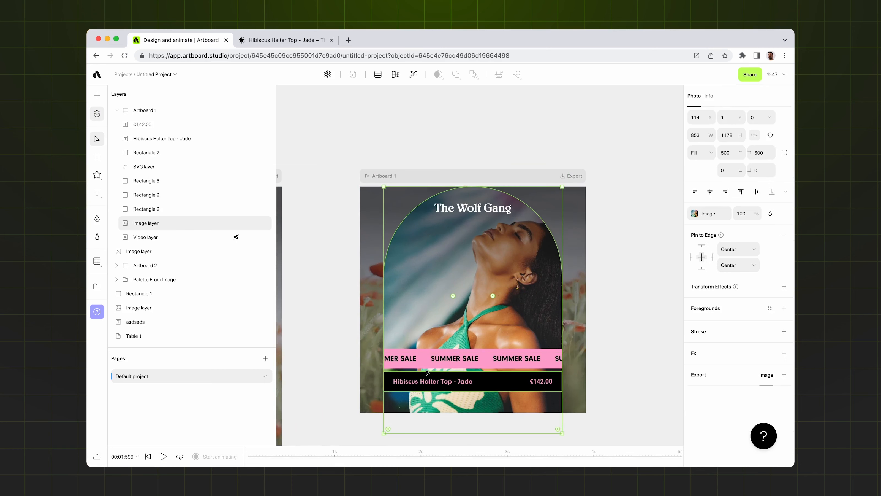
left_click_drag(468, 187, 470, 221)
left_click(727, 153)
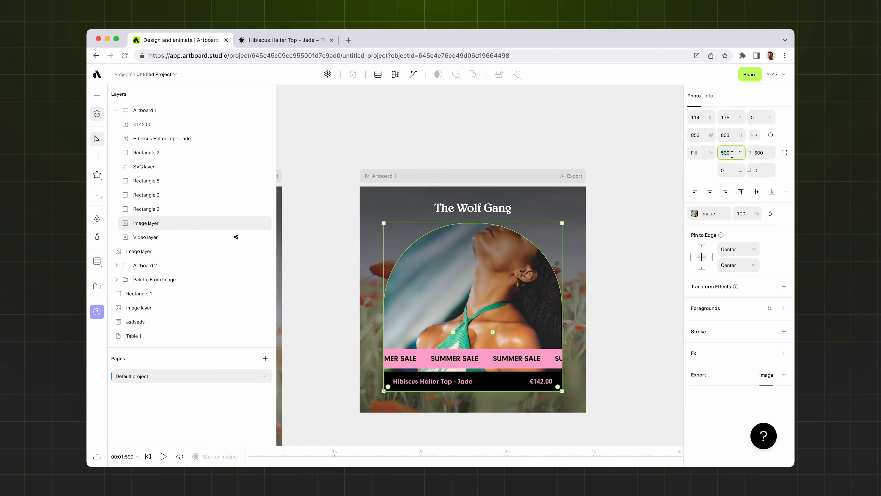
type("0")
key("Tab")
type("0")
left_click_drag(486, 392, 487, 349)
left_click_drag(495, 223, 495, 187)
left_click_drag(460, 348, 460, 372)
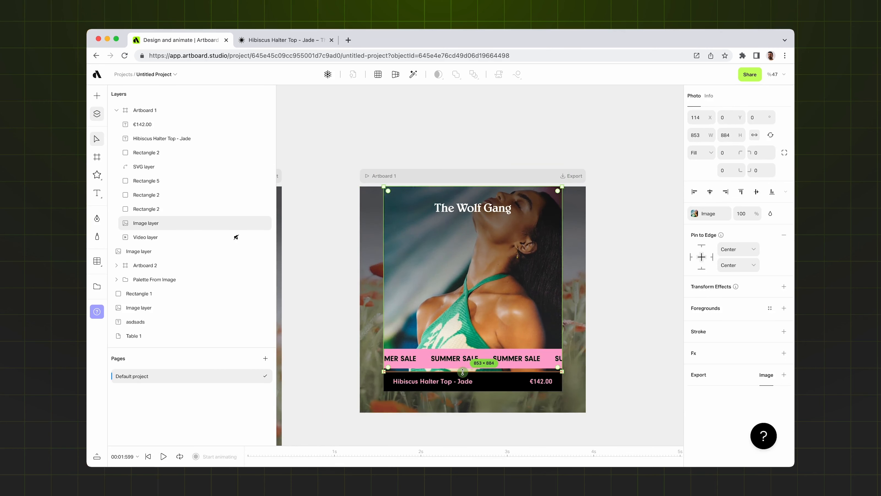
Move the black bar, product name and price together down to the bottom edge of the Instagram Post artboard.
left_click(626, 377)
left_click(463, 382)
left_click(541, 382, "shift")
left_click(500, 384, "shift")
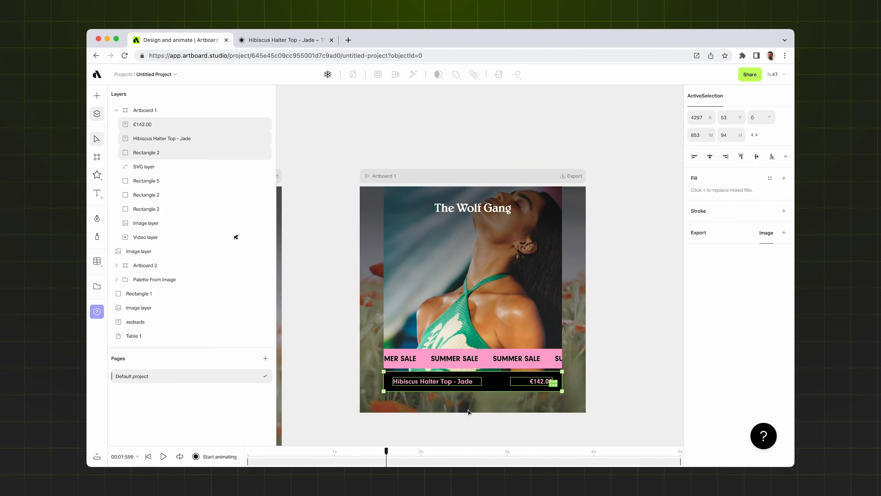
left_click_drag(496, 379, 496, 401)
Move the pink SUMMER SALE banner down so it sits directly on top of the black product bar.
left_click(486, 312)
left_click(474, 359)
left_click_drag(474, 358, 447, 377)
left_click(446, 361)
scroll(448, 371, "up", 5)
scroll(441, 368, "down", 5)
left_click(595, 403)
Scrub the Instagram Post artboard's timeline back to about 0.84 seconds to check its animation.
left_click(441, 181)
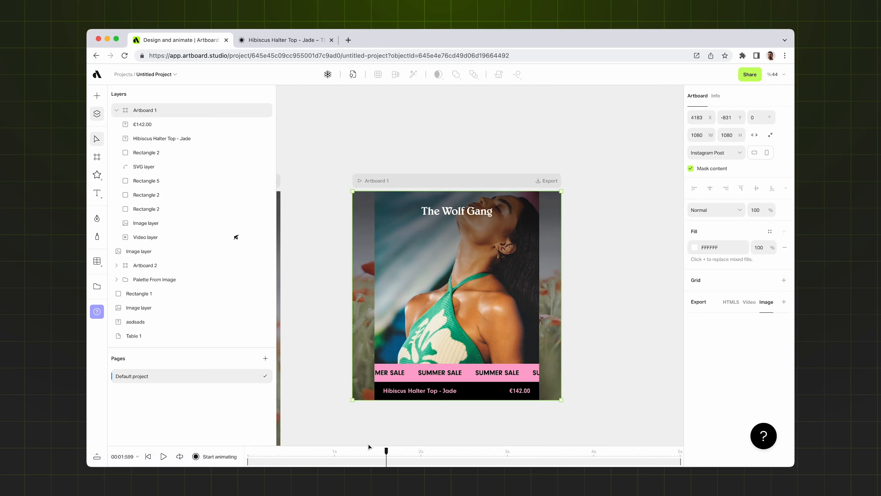
left_click_drag(385, 453, 321, 443)
left_click(325, 423)
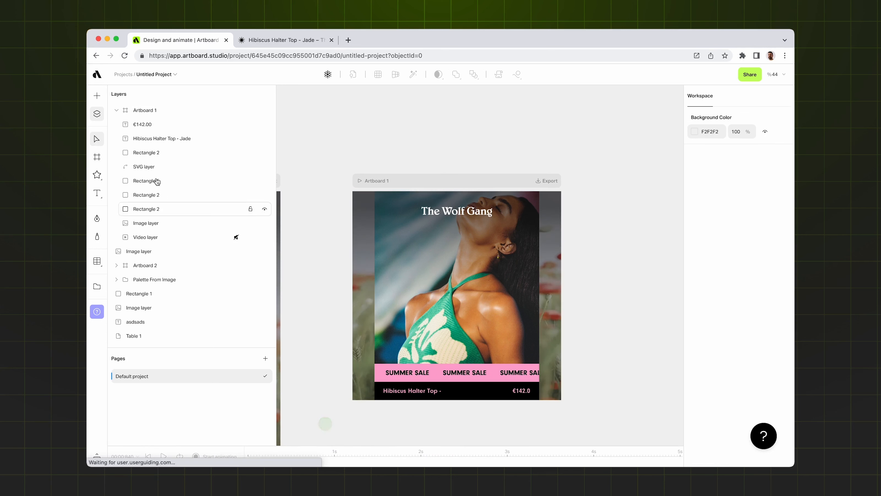
left_click(97, 114)
Move the Instagram Post artboard directly above the original story artboard, aligned with it.
scroll(372, 317, "down", 5)
scroll(246, 196, "left", 5)
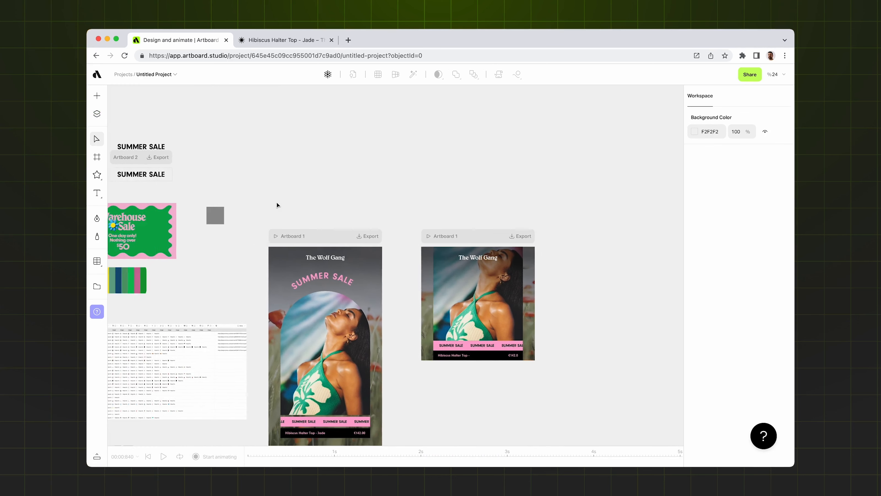
scroll(275, 208, "left", 3)
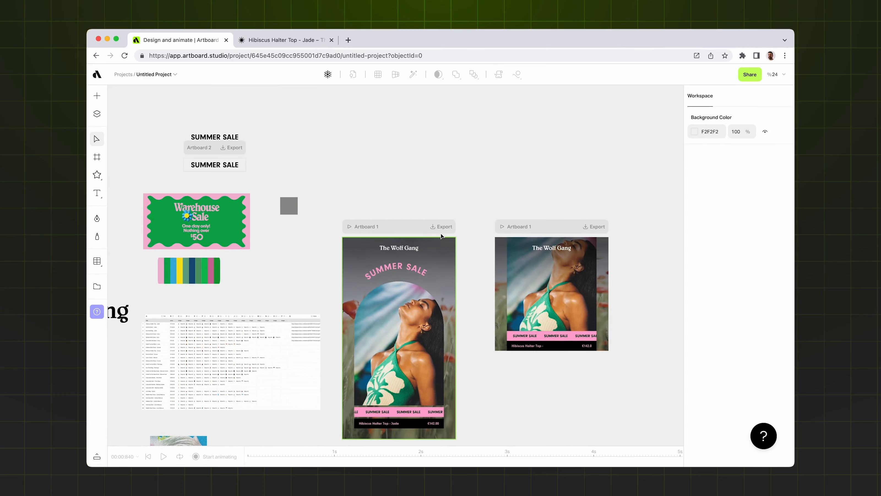
scroll(471, 218, "right", 5)
left_click_drag(486, 229, 333, 94)
scroll(334, 138, "left", 4)
Move the grey square away from the artboards to the space above the Warehouse Sale banner, and select the data table.
left_click(298, 330)
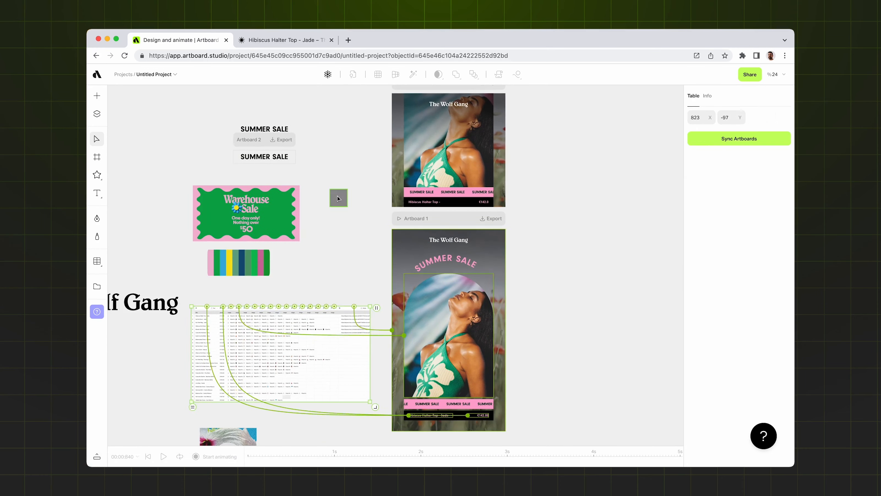
left_click_drag(338, 196, 196, 161)
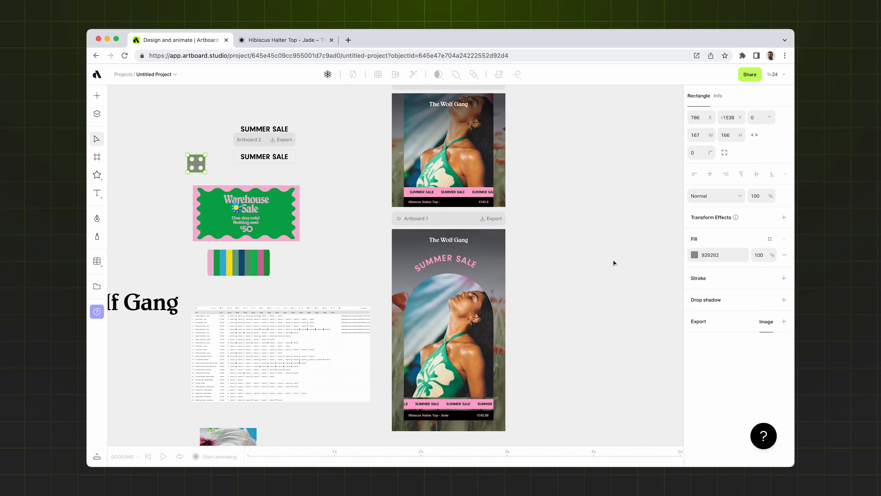
scroll(604, 265, "up", 2)
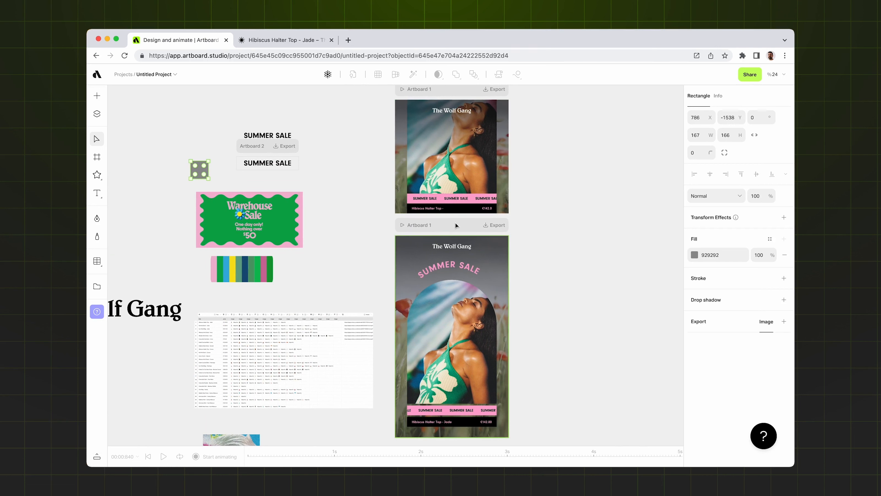
left_click(339, 361)
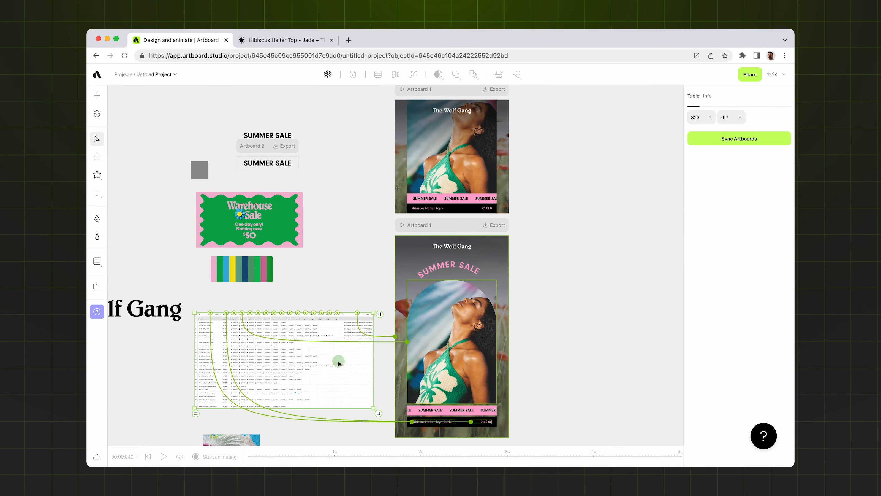
Clear the Warehouse Sale banner, SUMMER SALE texts, grey square and colour strip aside, and move the data table up next to the Instagram Post artboard.
left_click_drag(260, 219, 143, 210)
scroll(312, 212, "down", 3)
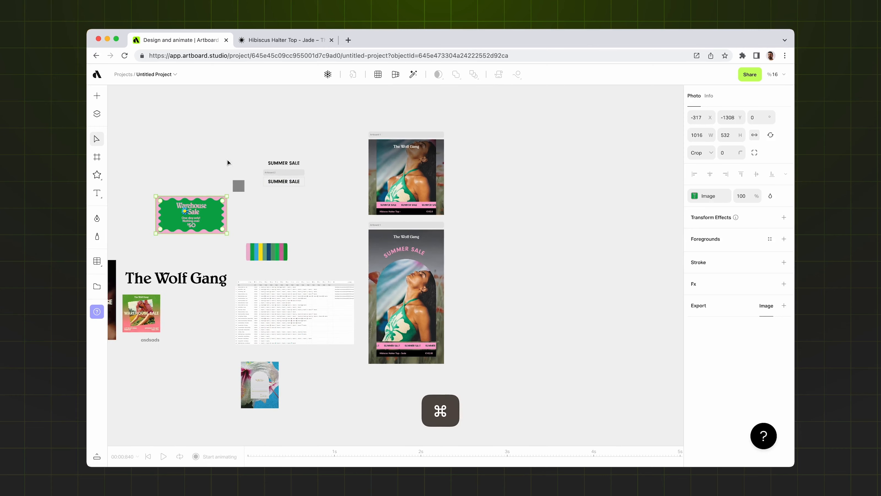
left_click(181, 142)
left_click_drag(147, 138, 320, 263)
left_click_drag(238, 239, 124, 175)
left_click_drag(286, 303, 278, 204)
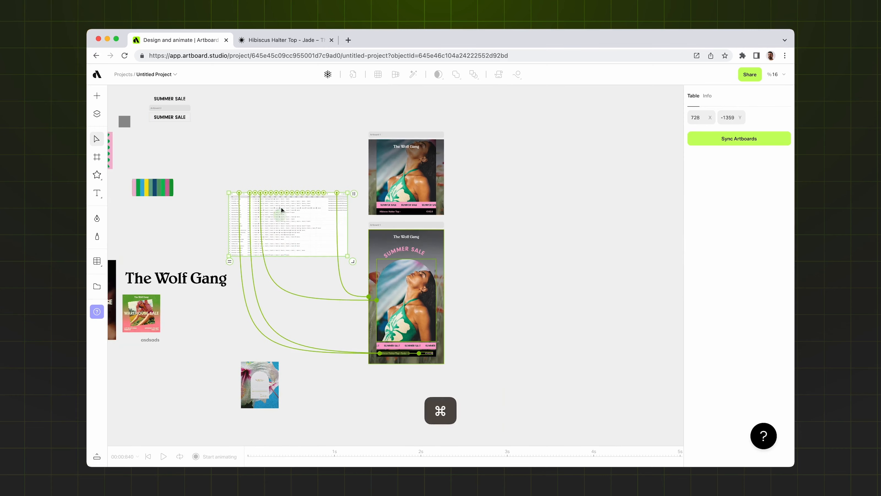
Link the table's title column to the product name and its price column to the price on the Instagram Post artboard.
scroll(281, 207, "up", 3)
scroll(336, 224, "up", 2)
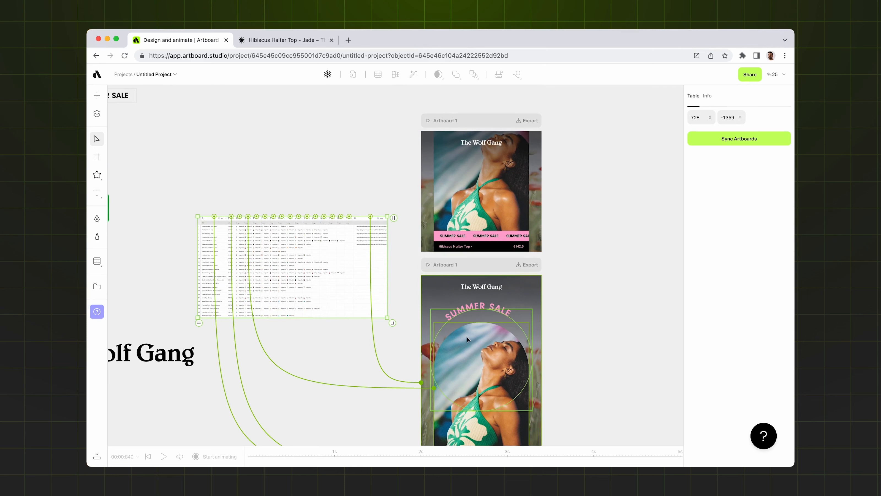
scroll(471, 371, "down", 2)
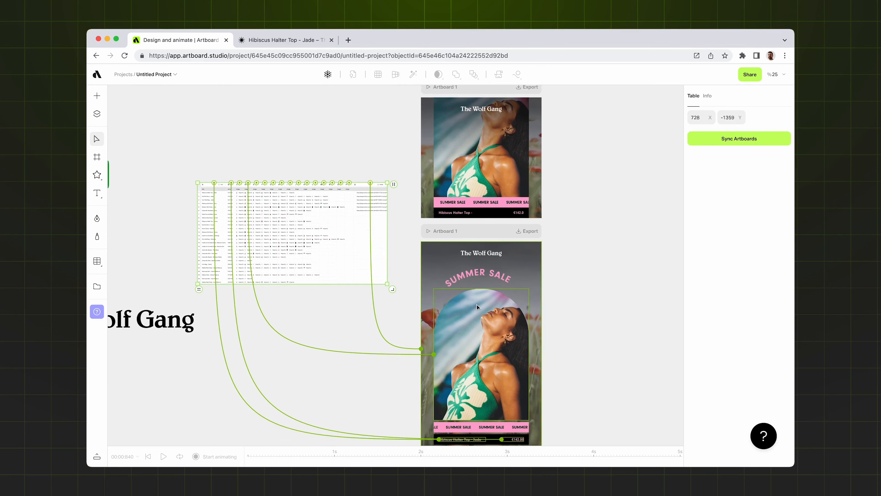
scroll(508, 343, "up", 2)
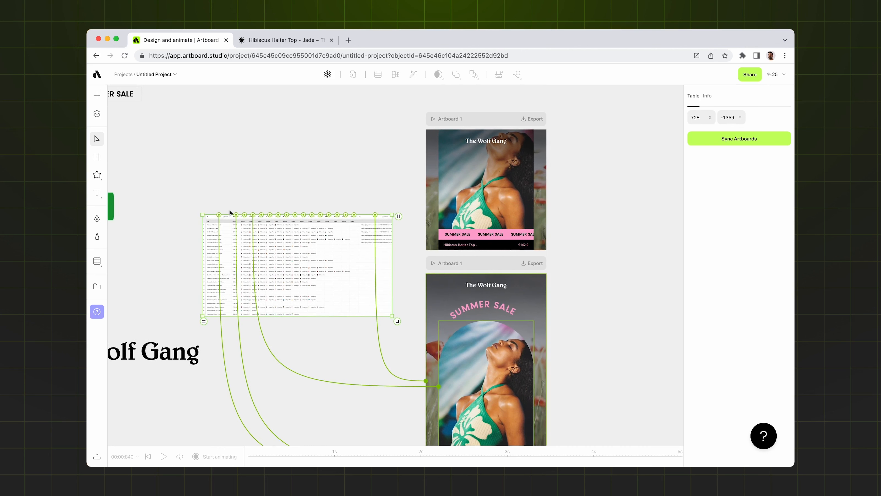
left_click_drag(220, 215, 446, 245)
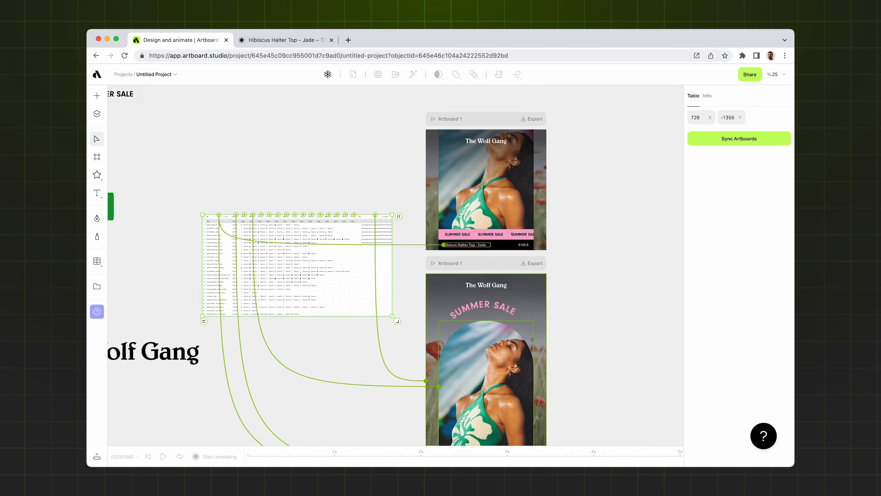
left_click_drag(235, 215, 524, 245)
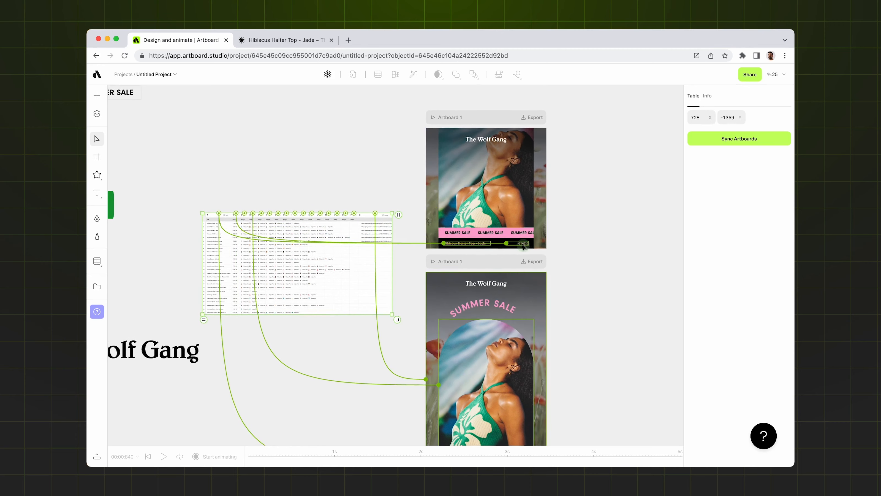
Link image column D to the product photo and the media column to the background of the Instagram Post artboard.
scroll(235, 221, "up", 3)
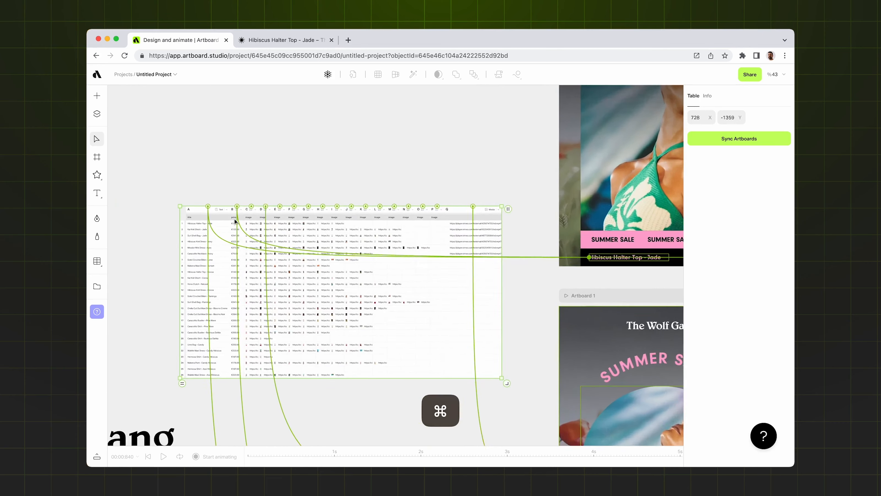
scroll(235, 221, "up", 2)
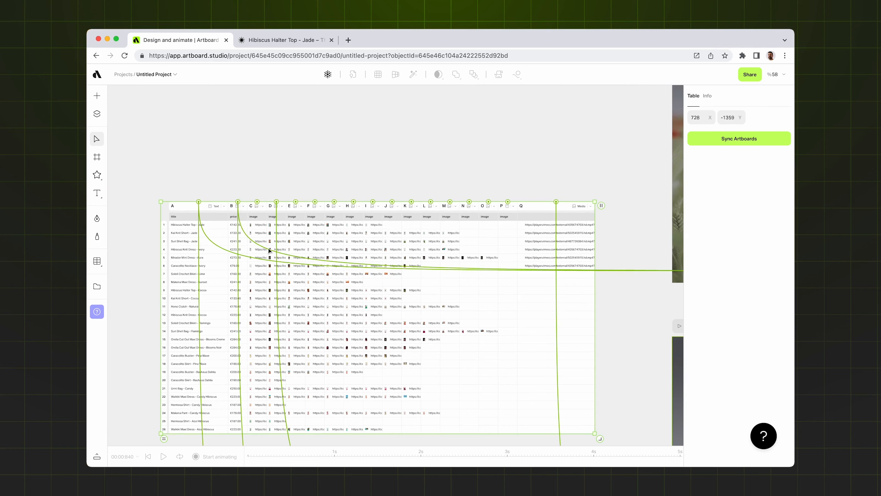
scroll(245, 205, "down", 4)
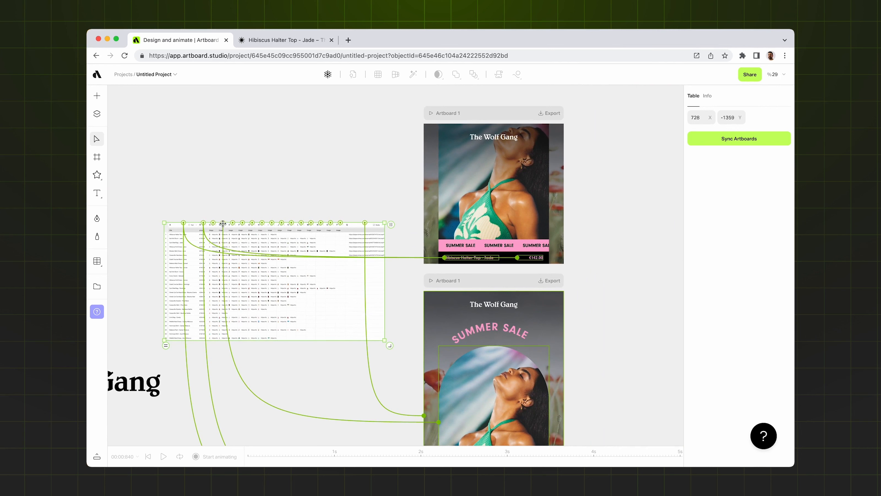
left_click_drag(223, 222, 224, 212)
left_click_drag(287, 206, 451, 218)
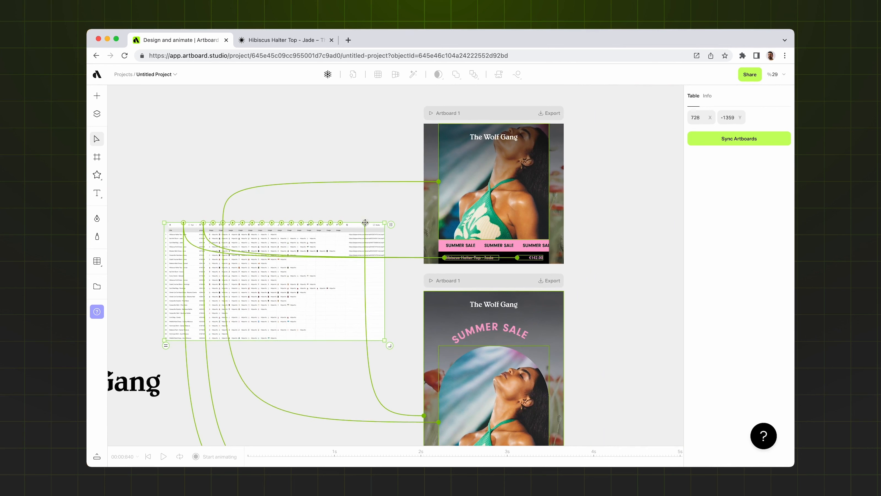
left_click_drag(365, 223, 425, 238)
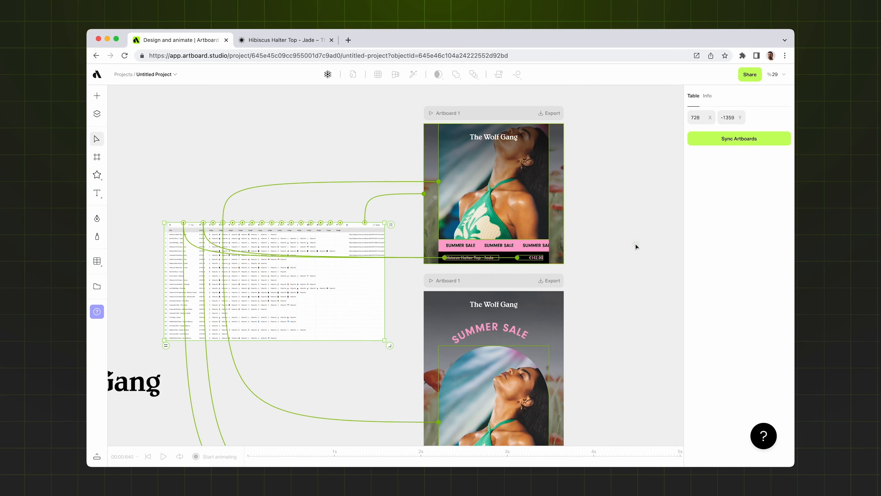
Sync the artboards with the data table to generate Instagram Post and Story versions for the products.
scroll(635, 244, "down", 3)
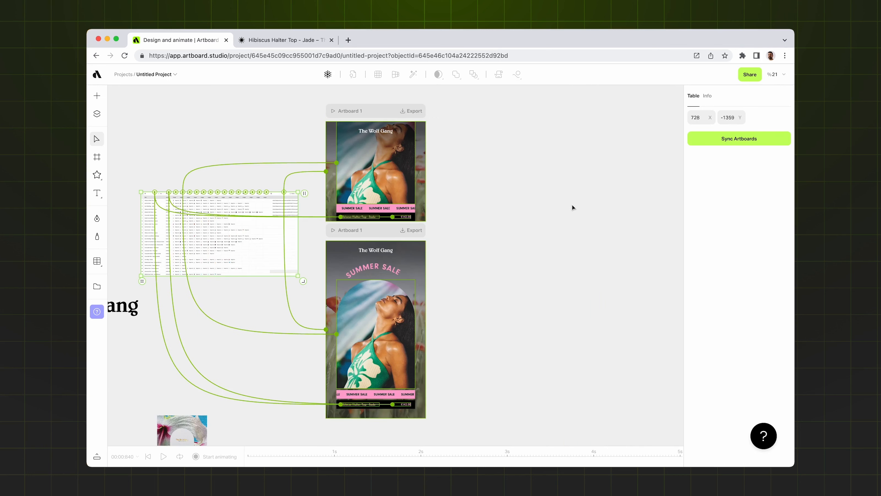
left_click(710, 142)
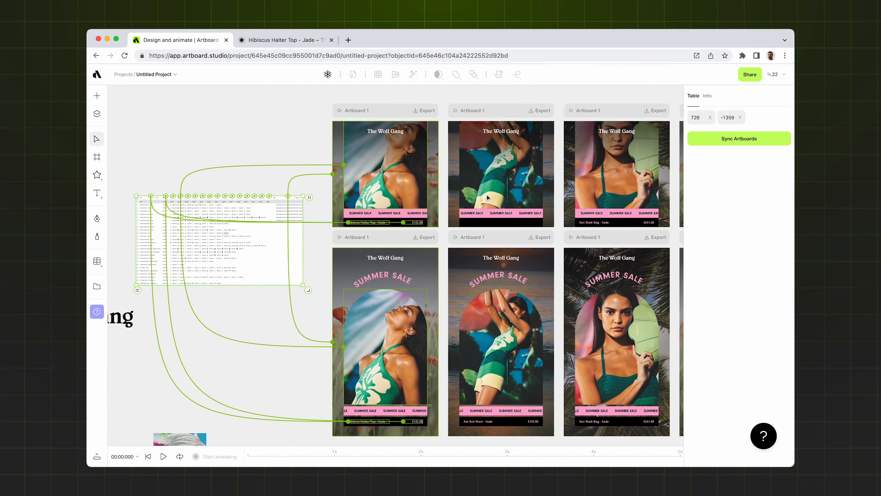
key("super")
key("super")
scroll(313, 210, "down", 3)
scroll(313, 211, "up", 4)
Examine the first generated post and story artboards, comparing their product photos, names, prices and backgrounds.
left_click(303, 159)
key("space")
left_click_drag(303, 158, 242, 155)
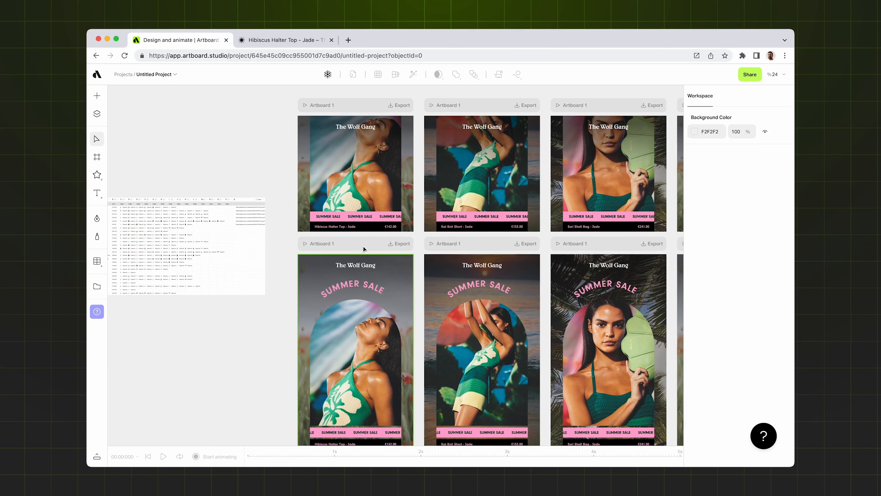
key("space")
left_click_drag(583, 264, 467, 254)
left_click_drag(518, 232, 405, 255)
left_click_drag(586, 195, 495, 195)
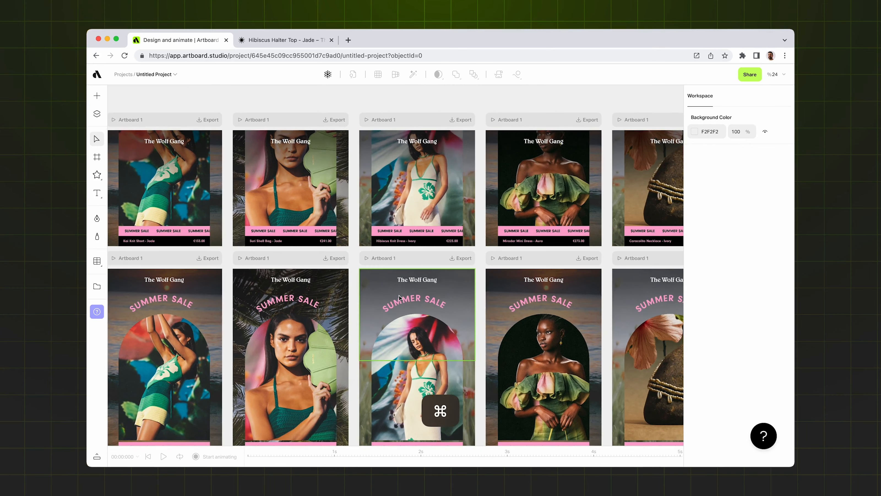
scroll(399, 271, "up", 3)
scroll(399, 265, "down", 2)
scroll(382, 208, "down", 3)
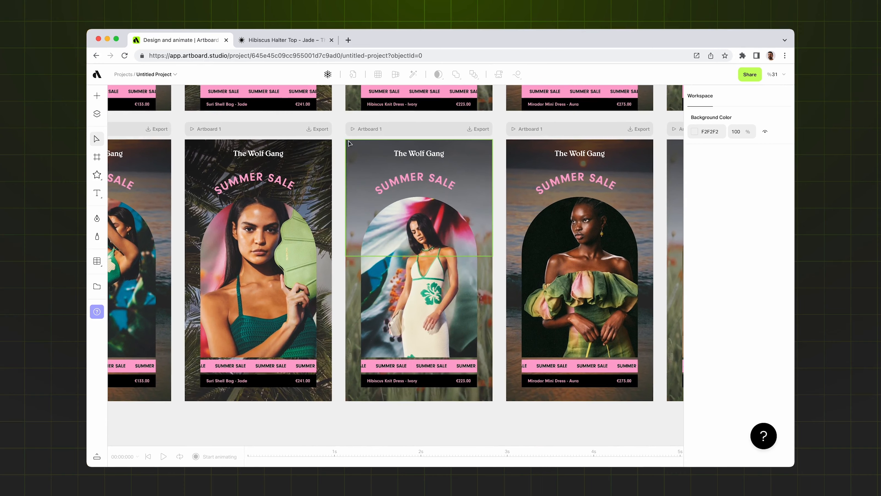
Preview the Hibiscus Knit Dress - Ivory story's animation, scrub it to 0.12 seconds, and compare it with the matching post.
left_click(353, 131)
left_click(352, 129)
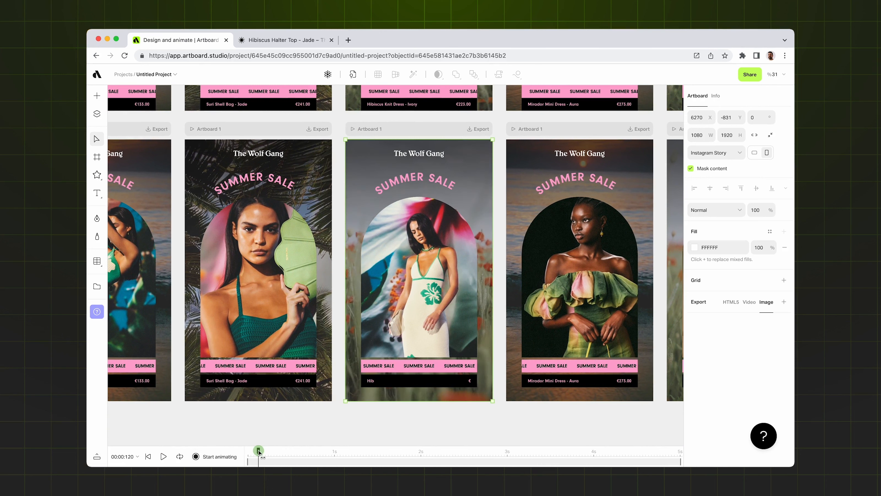
scroll(426, 292, "up", 2)
scroll(424, 292, "up", 3)
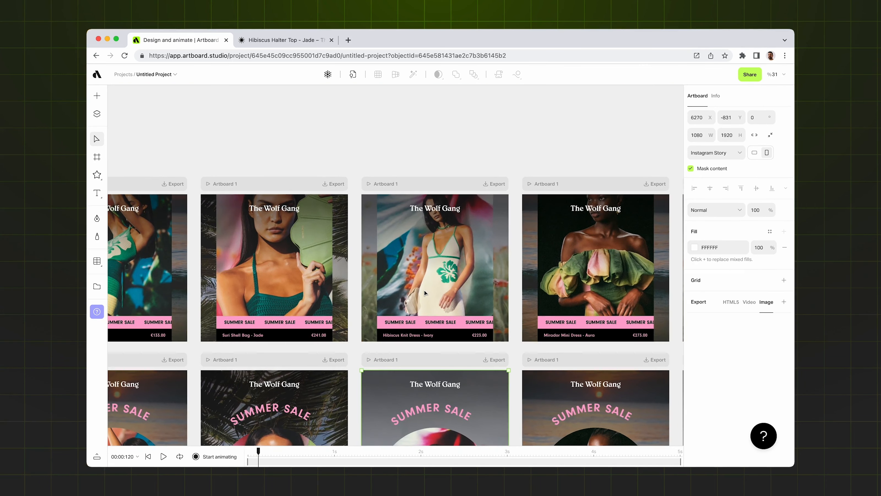
scroll(424, 291, "down", 5)
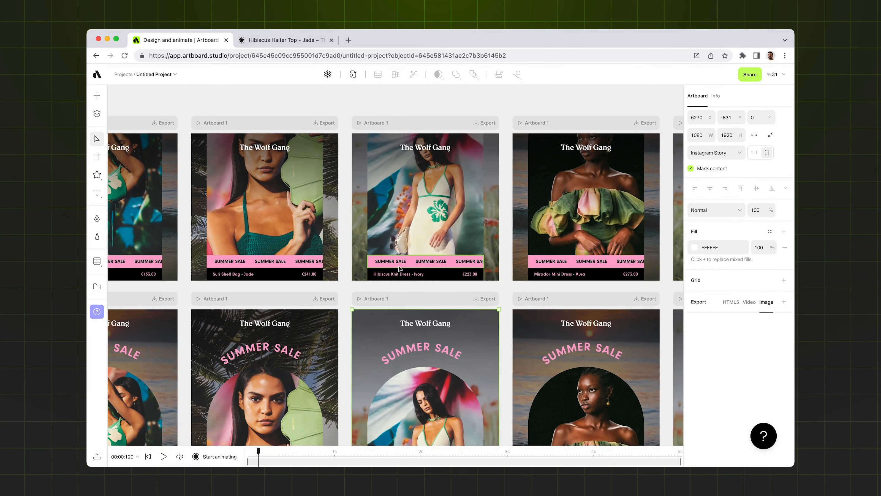
Examine the full rows of generated posts and stories, from an overview of all artboards to close-ups of individual products.
scroll(400, 268, "down", 2)
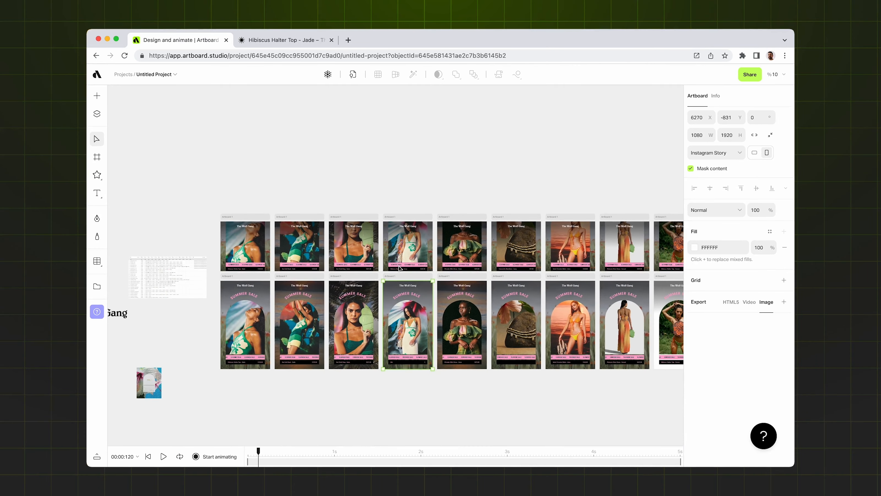
scroll(399, 267, "down", 5)
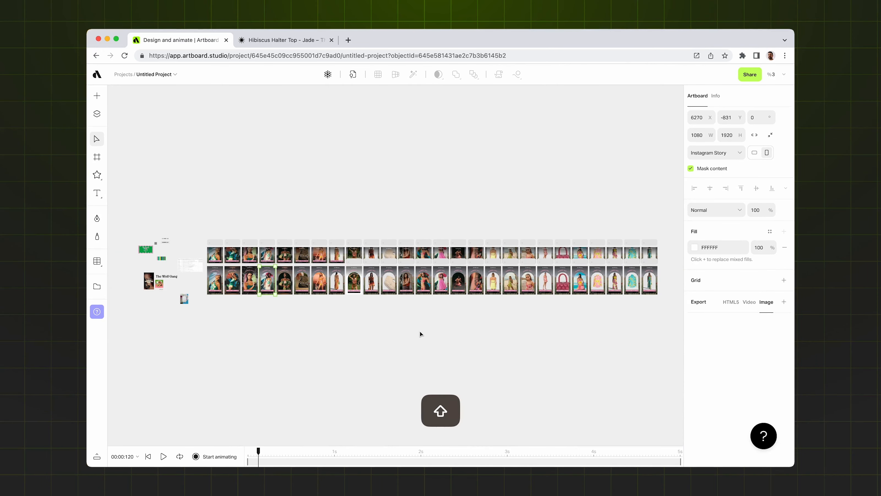
key("shift+1")
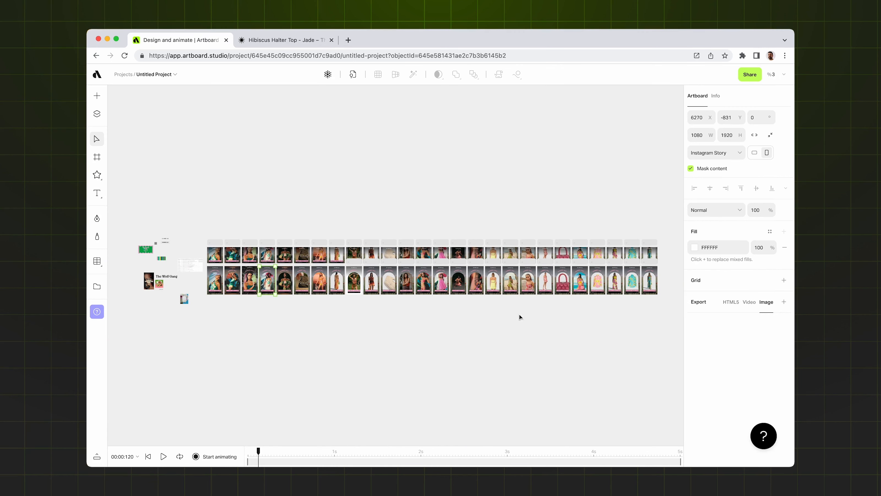
scroll(558, 295, "up", 5)
scroll(494, 197, "up", 5)
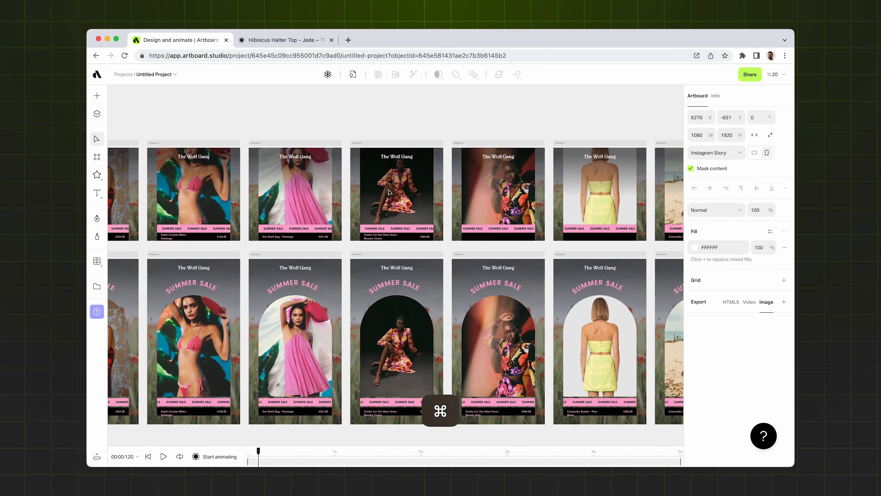
scroll(387, 268, "up", 3)
left_click(385, 269)
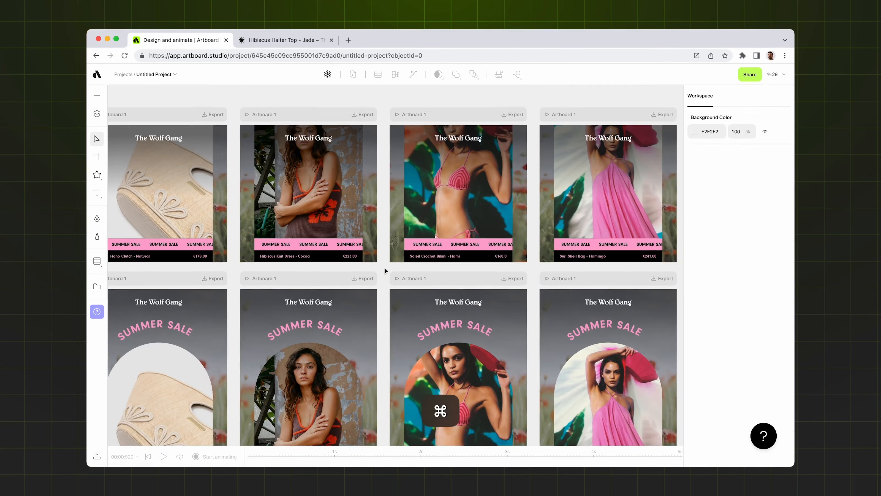
scroll(384, 268, "down", 1)
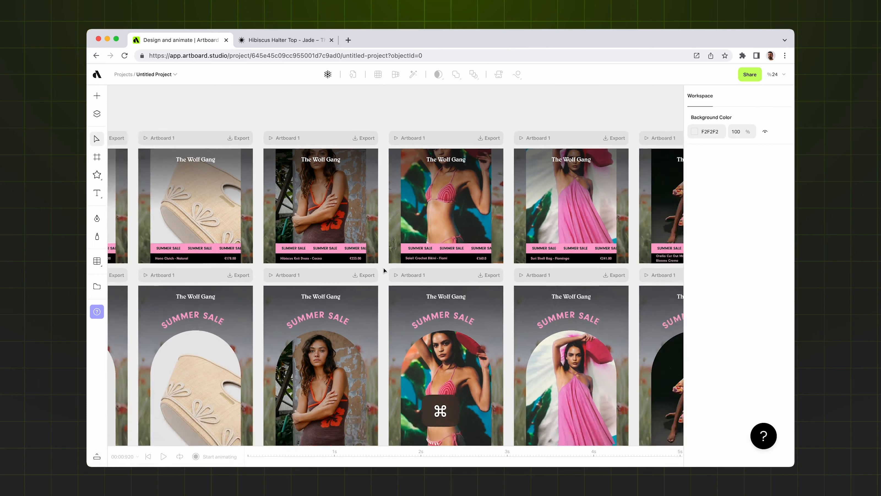
scroll(384, 270, "down", 2)
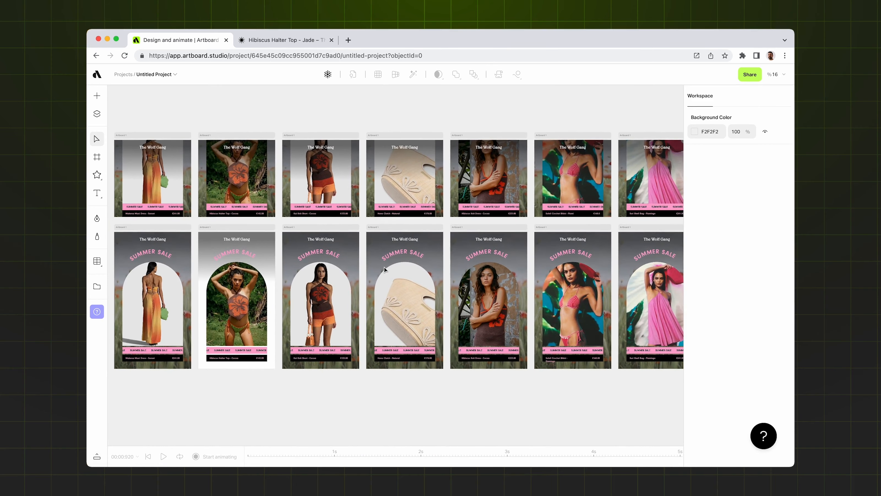
scroll(385, 267, "left", 5)
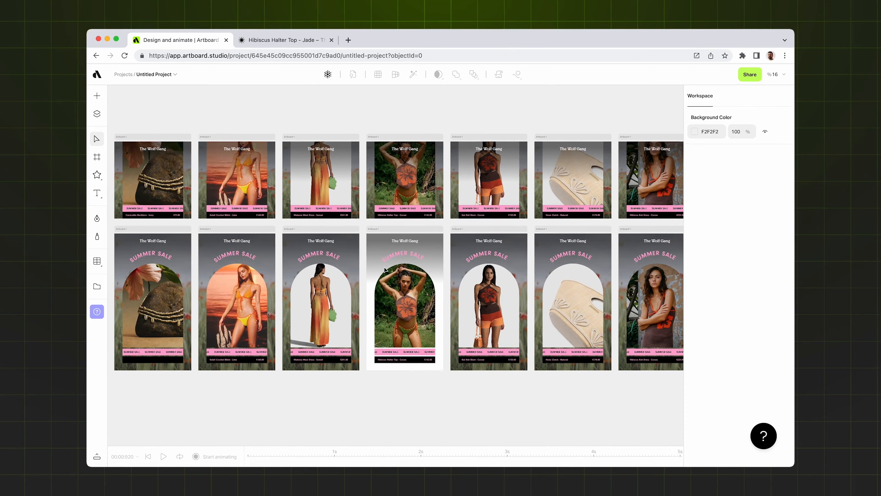
scroll(385, 270, "left", 10)
scroll(384, 269, "left", 4)
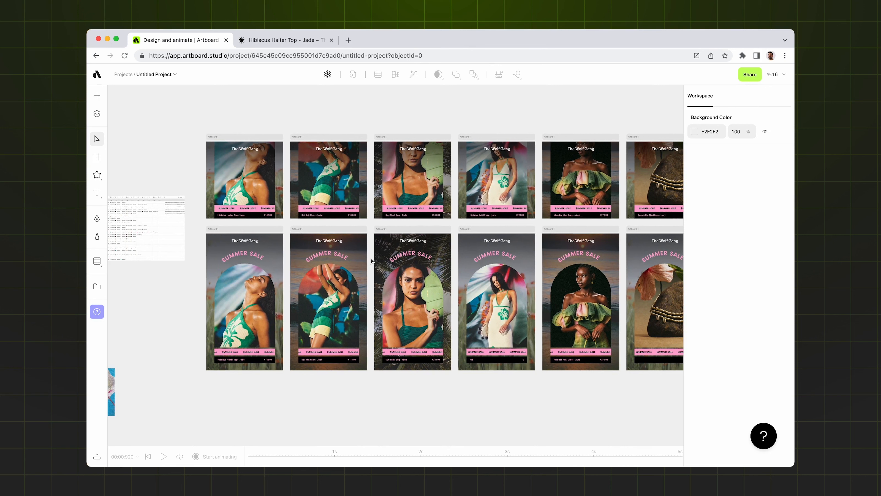
Select the Kai Knit Short - Jade story artboard to check it at the start of its timeline.
left_click(336, 228)
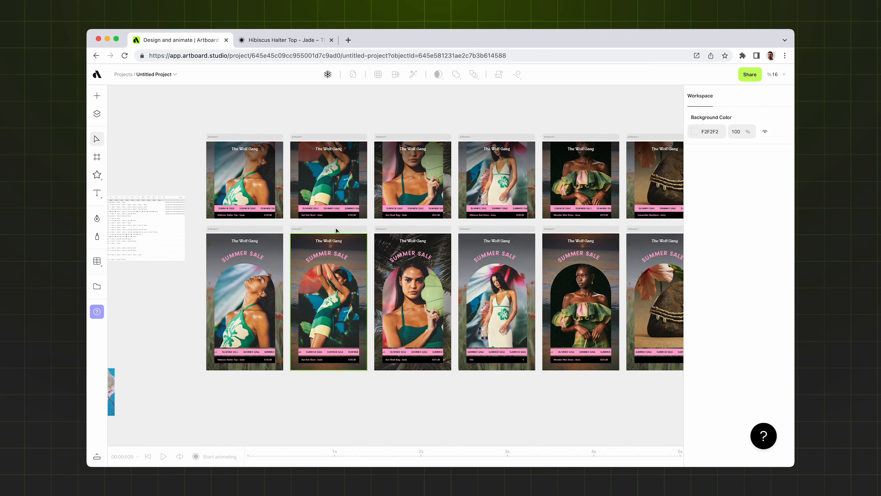
scroll(336, 228, "up", 3)
scroll(336, 228, "left", 2)
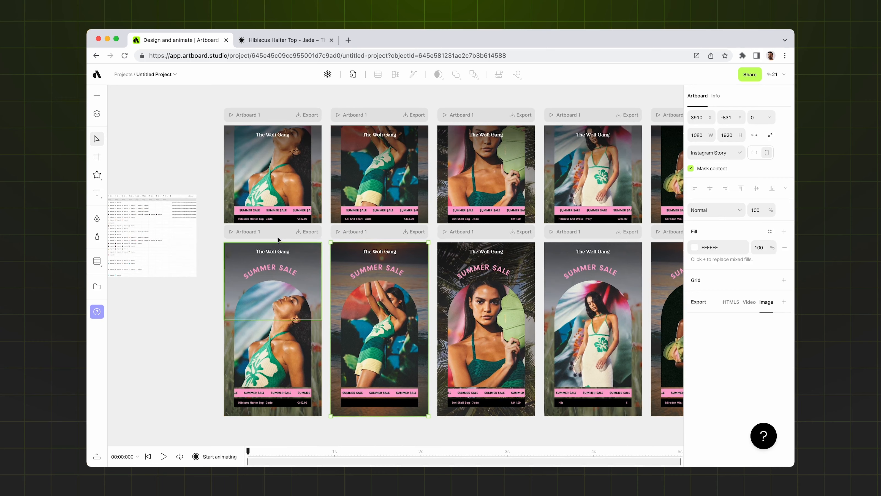
View the Hibiscus Halter Top product page on The Wolf Gang website, and return to the generated artboards in Artboard Studio.
scroll(397, 162, "up", 2)
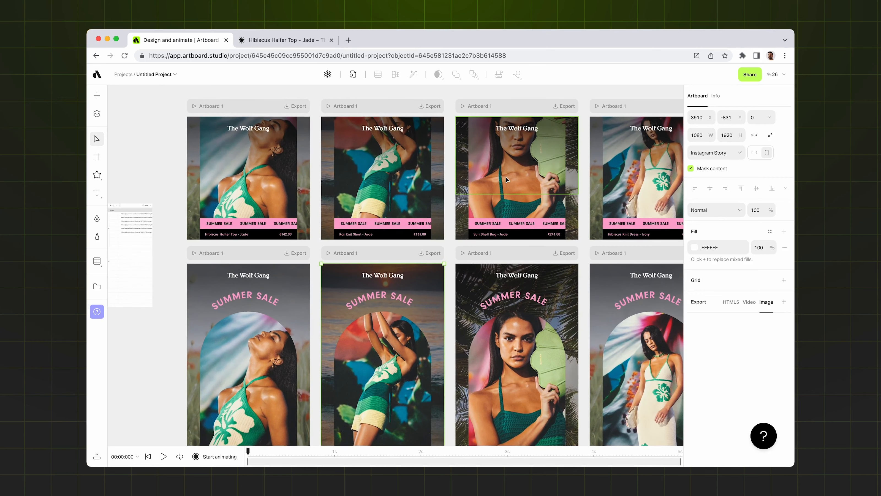
left_click(280, 47)
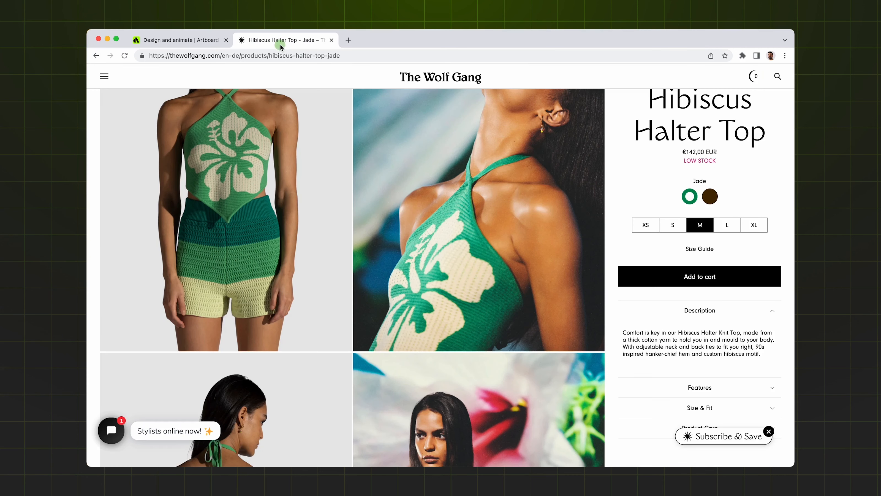
left_click(199, 46)
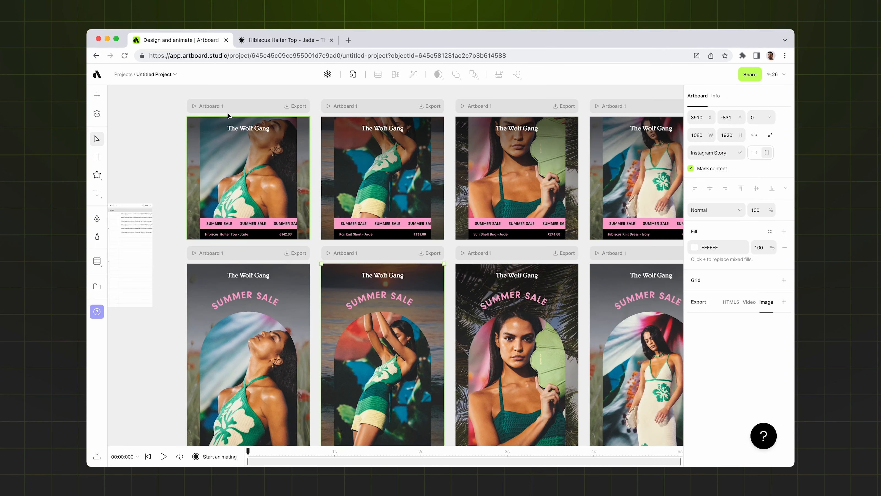